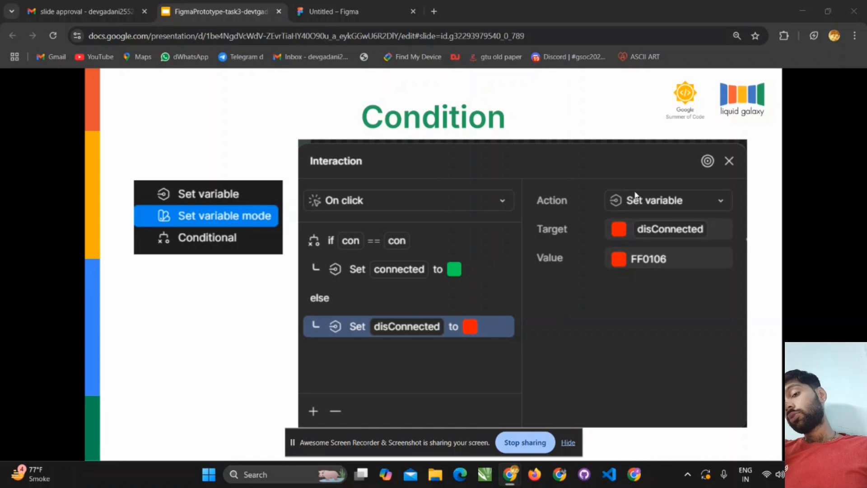
- Leave the slideshow for the untitled Figma design file and look over its two existing Android screens
click(445, 186)
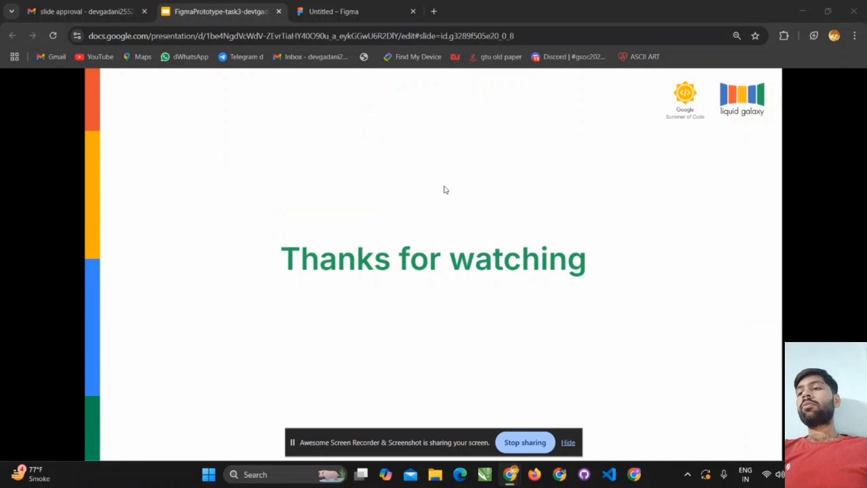
click(357, 11)
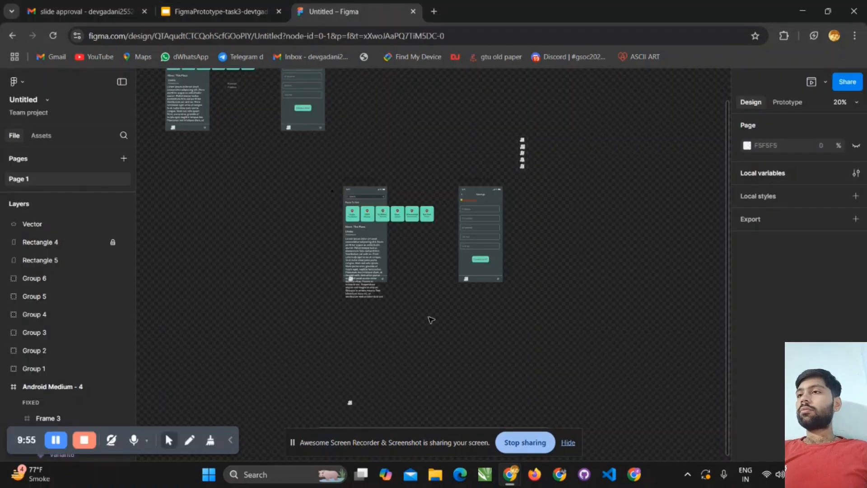
scroll(376, 309, down, 5)
scroll(378, 307, up, 2)
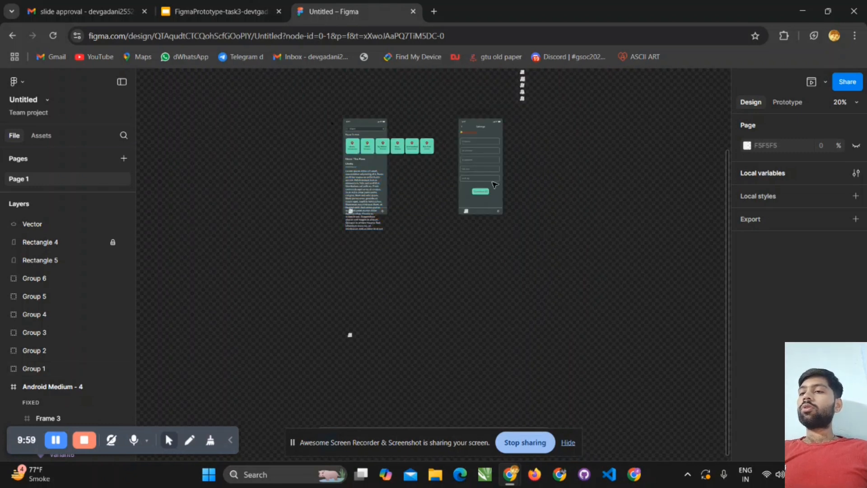
drag(288, 90, 541, 245)
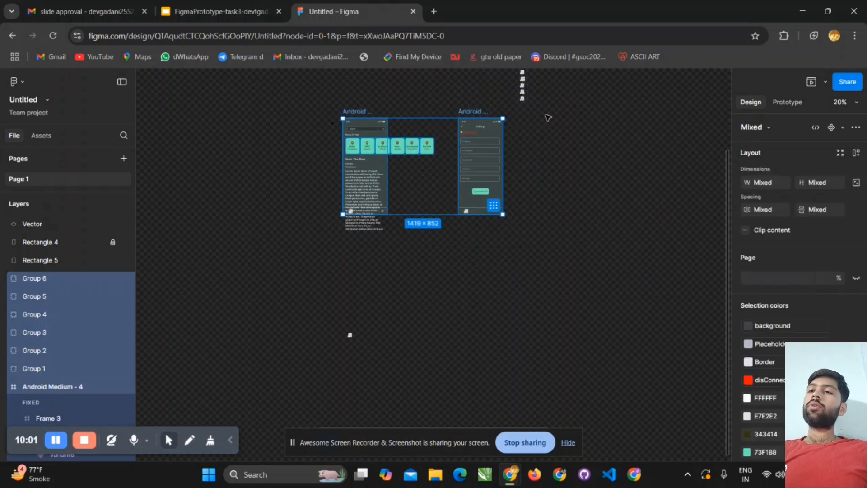
click(548, 107)
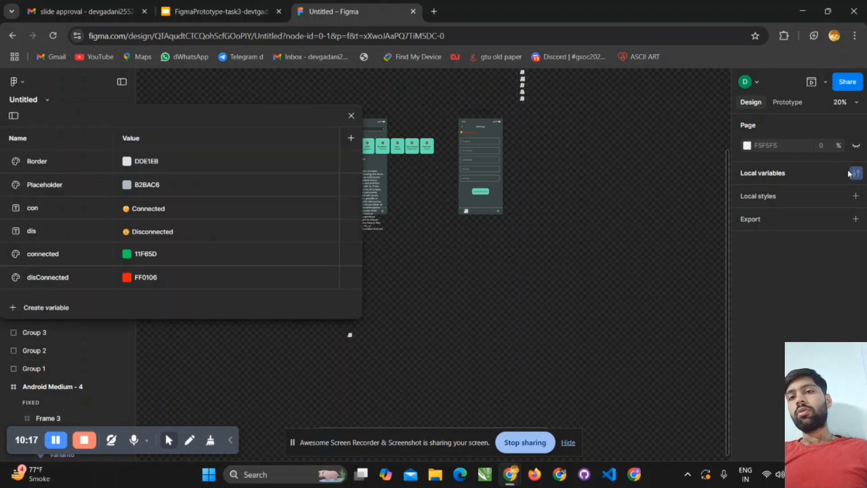
- Open the page's local variables and create a string variable named "textname"
click(772, 177)
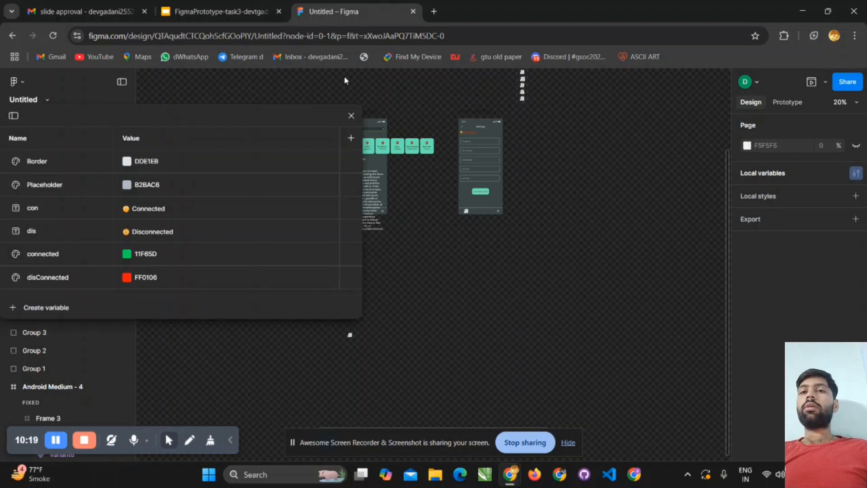
drag(150, 116, 320, 77)
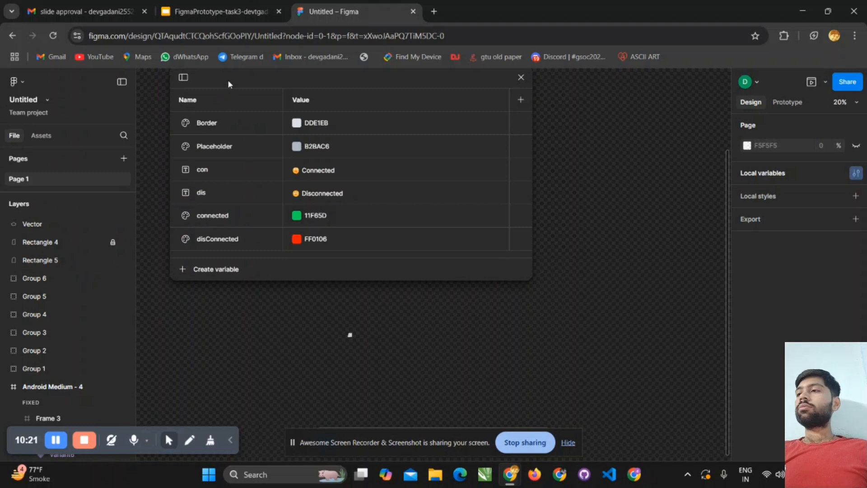
drag(228, 80, 240, 110)
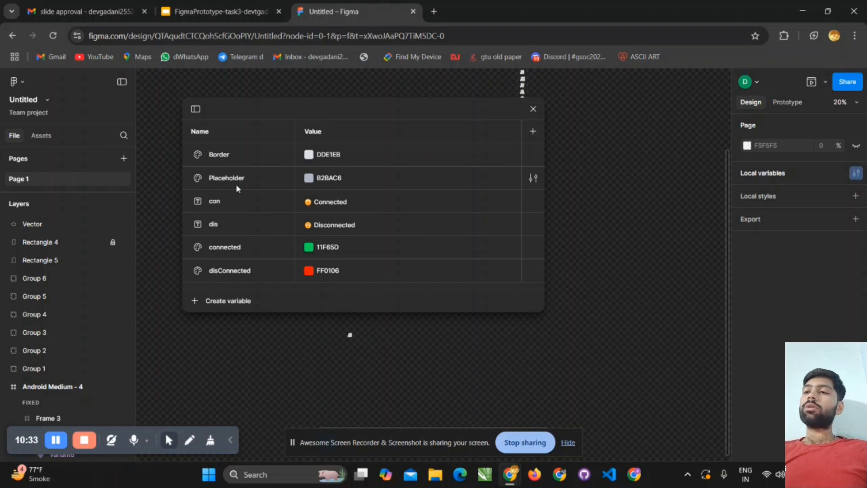
click(213, 300)
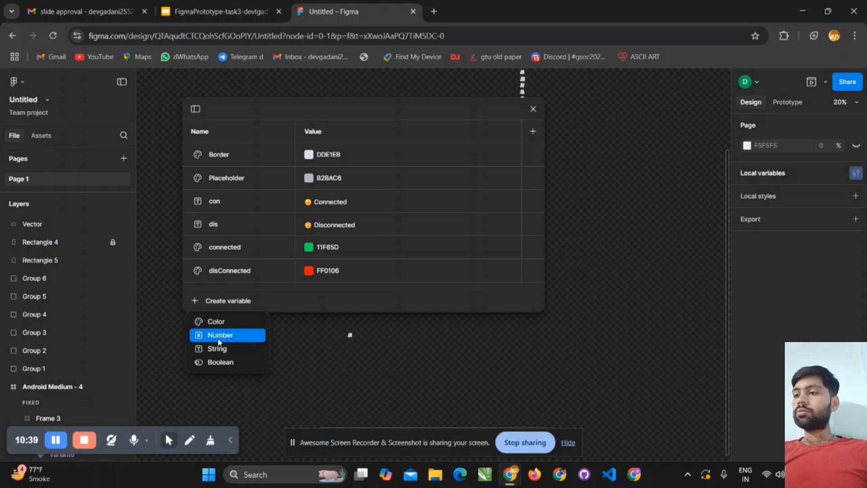
click(227, 346)
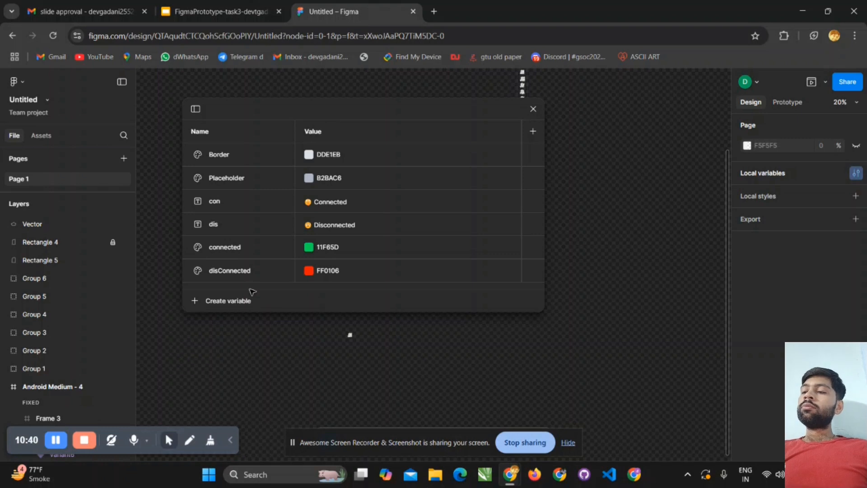
key(BackSpace)
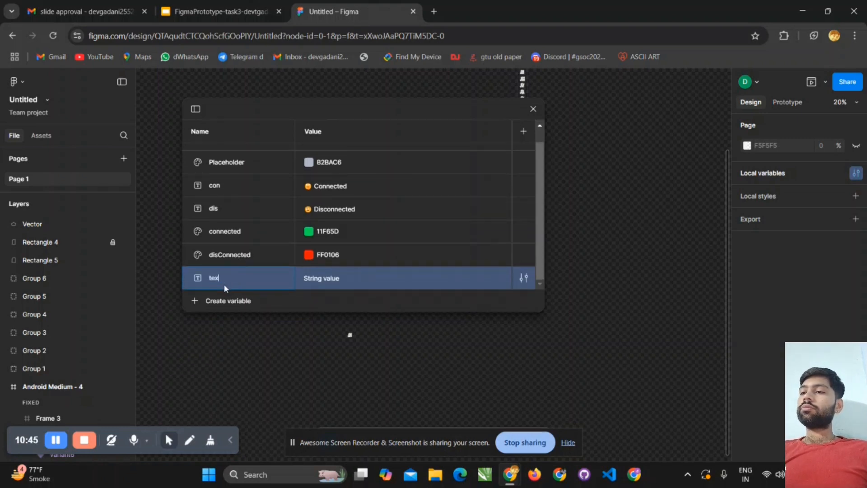
text(textname)
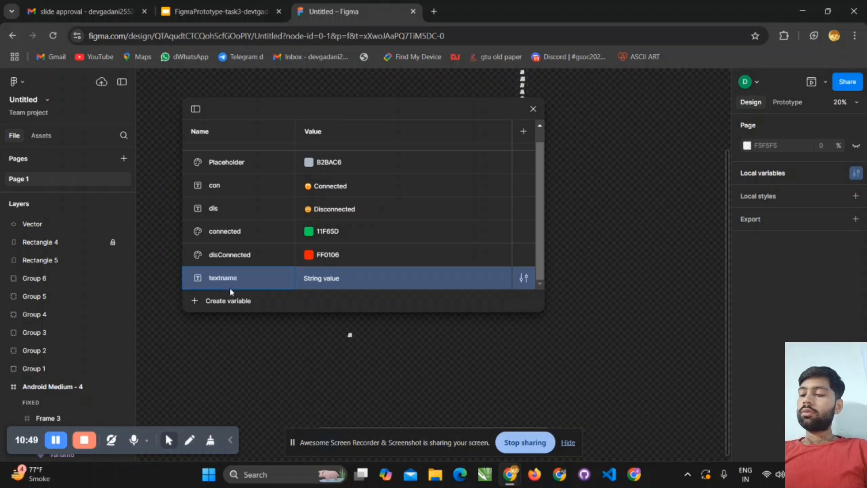
- Set the textname variable's value to "hello world" and close the local variables
click(344, 271)
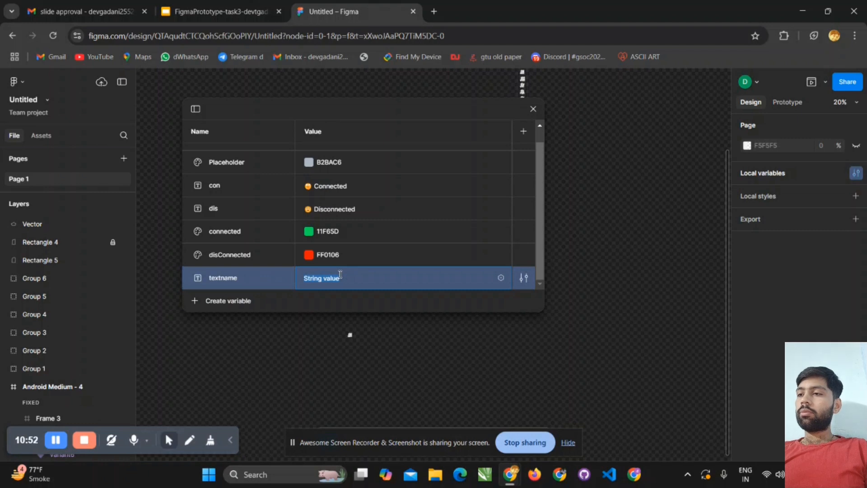
key(BackSpace)
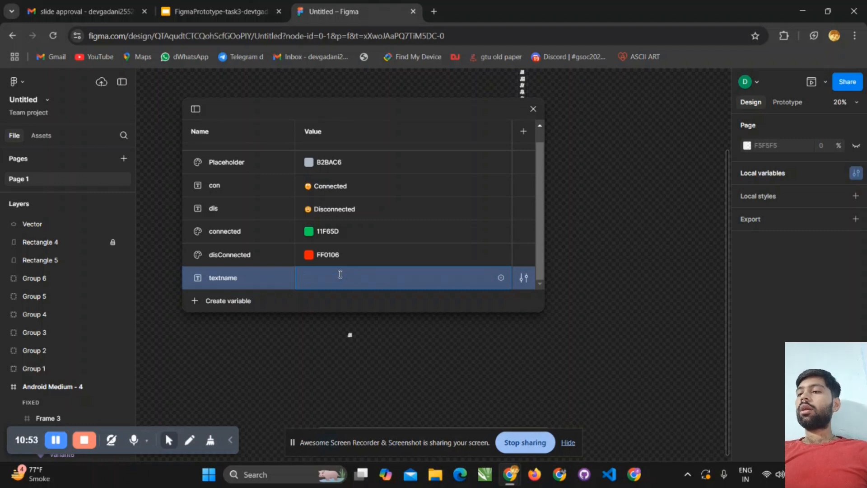
text(hello)
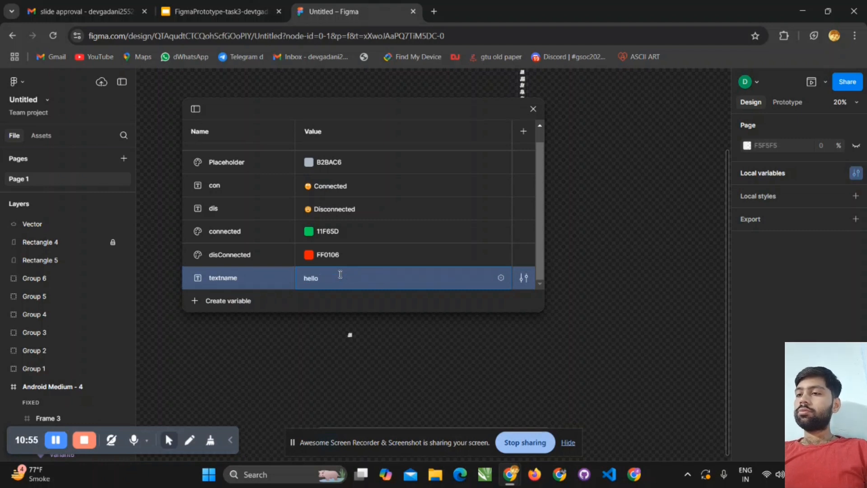
text( world)
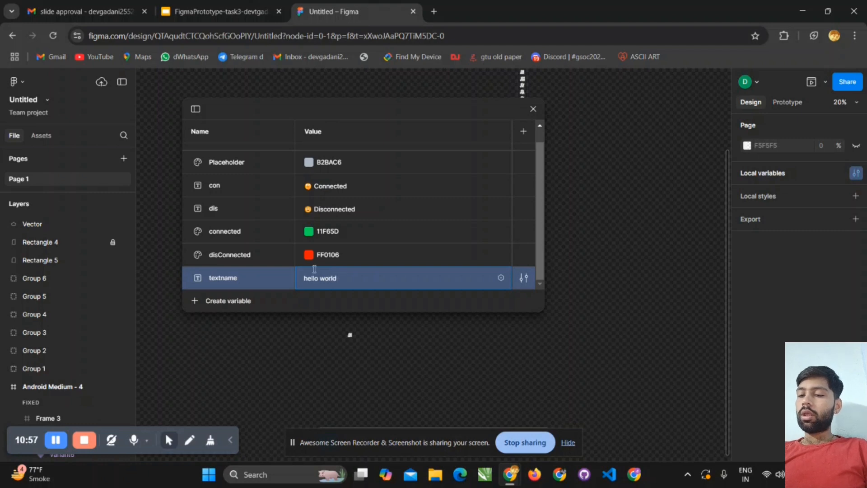
key(Return)
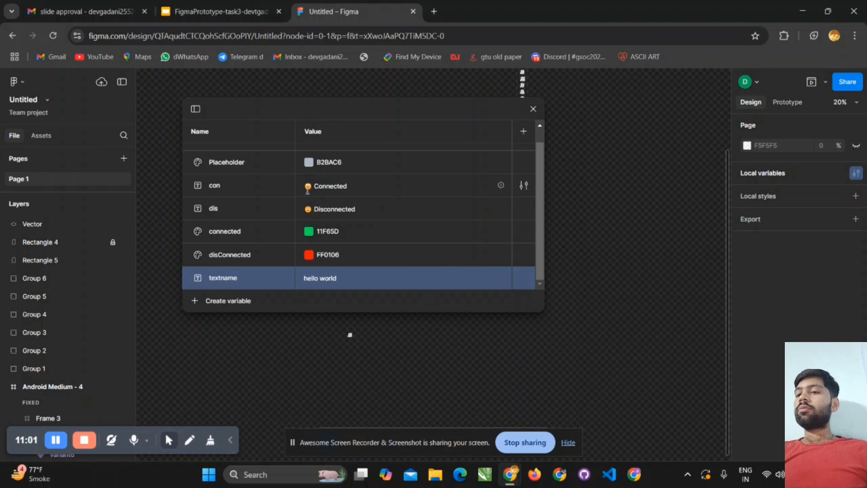
click(501, 186)
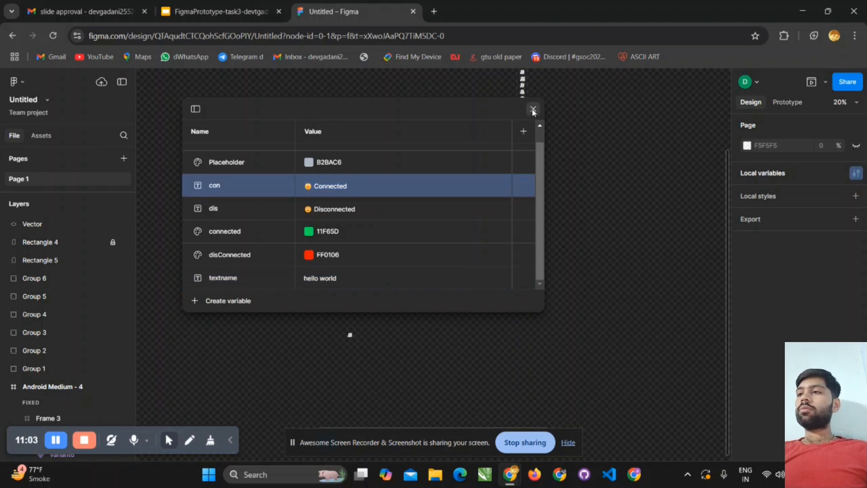
click(411, 259)
- Add a 412 × 917 Android Compact frame and move it onto the empty canvas beyond the settings screen
scroll(396, 279, up, 1)
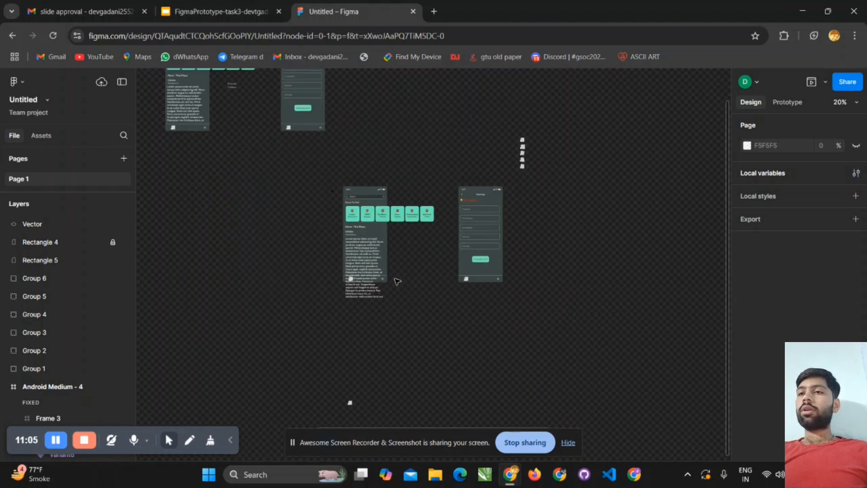
scroll(396, 280, down, 1)
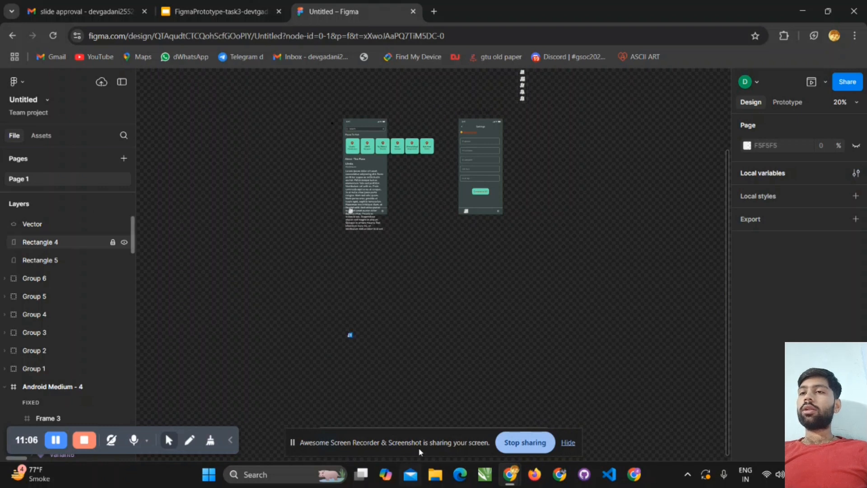
drag(326, 442, 585, 442)
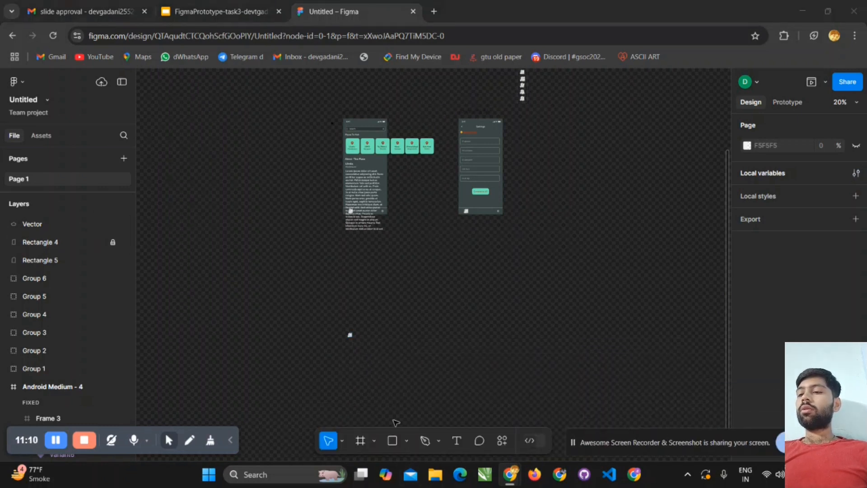
click(361, 440)
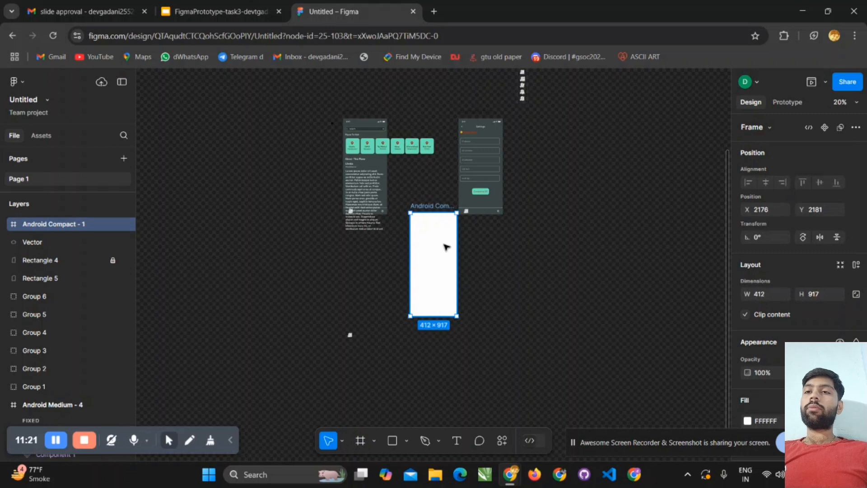
drag(445, 246, 616, 271)
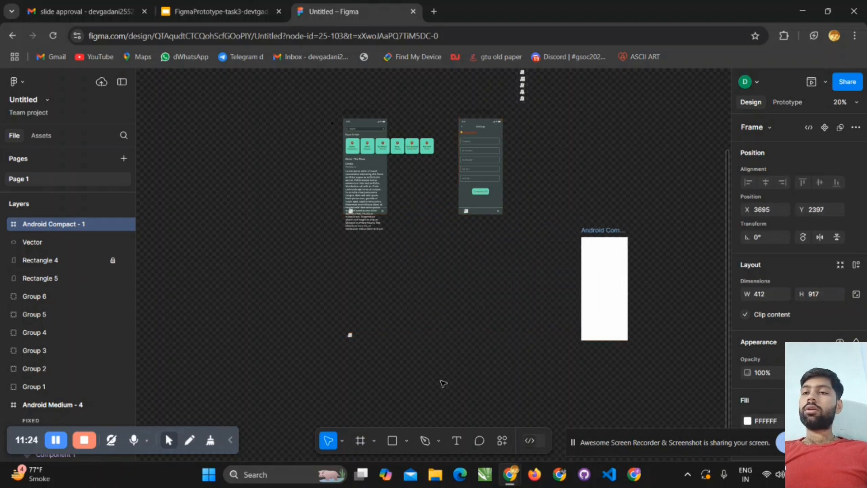
key(f)
mouse_move(408, 271)
mouse_down()
mouse_move(436, 339)
mouse_move(464, 359)
mouse_up()
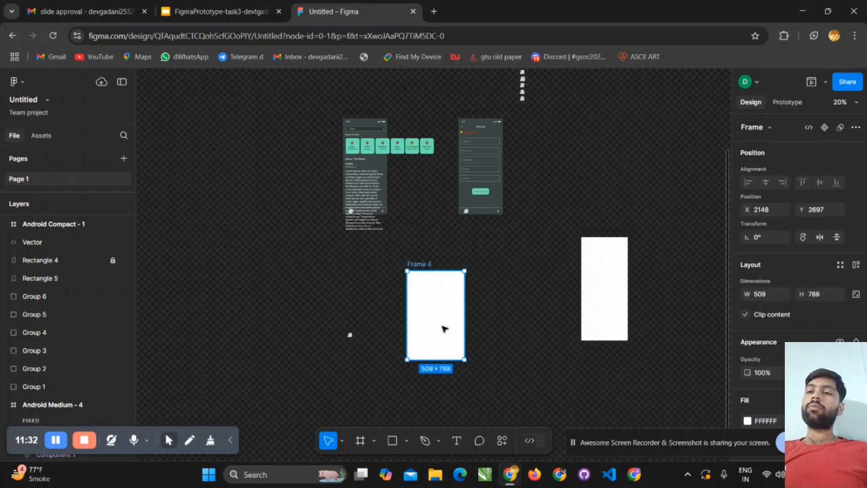
key(Delete)
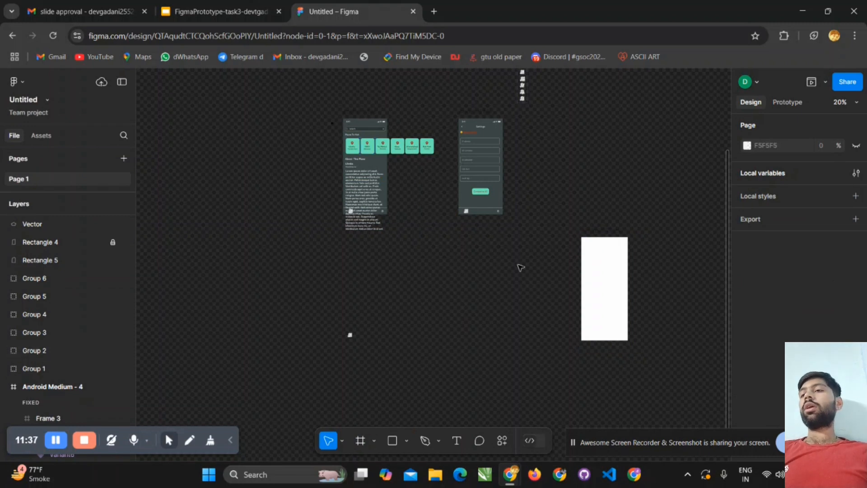
- Move the Android Compact frame to the empty canvas below the two existing screens
click(592, 276)
mouse_move(484, 301)
mouse_down()
mouse_move(459, 311)
mouse_move(470, 306)
mouse_up()
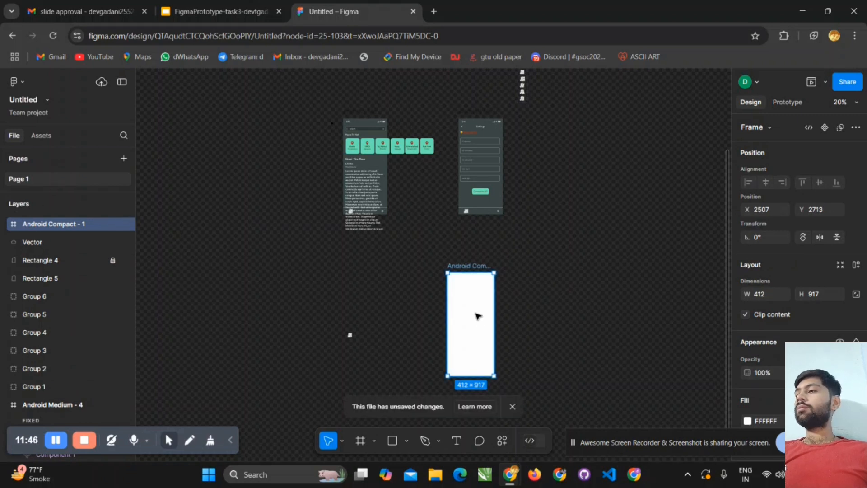
- Add a text layer reading "hey" in the upper part of the Android Compact frame
scroll(477, 315, up, 5)
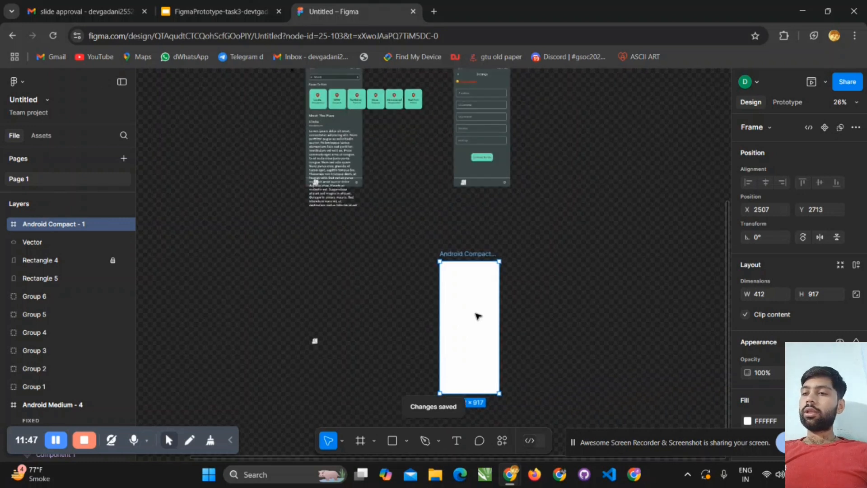
scroll(478, 316, down, 3)
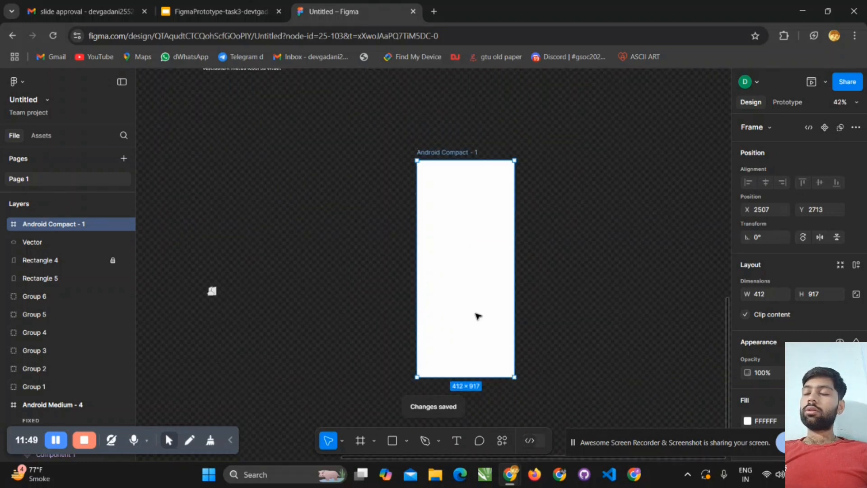
key(t)
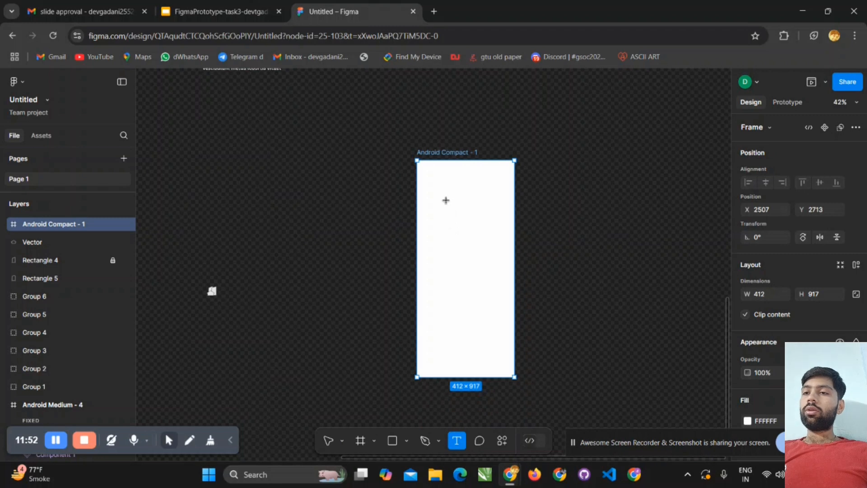
click(447, 200)
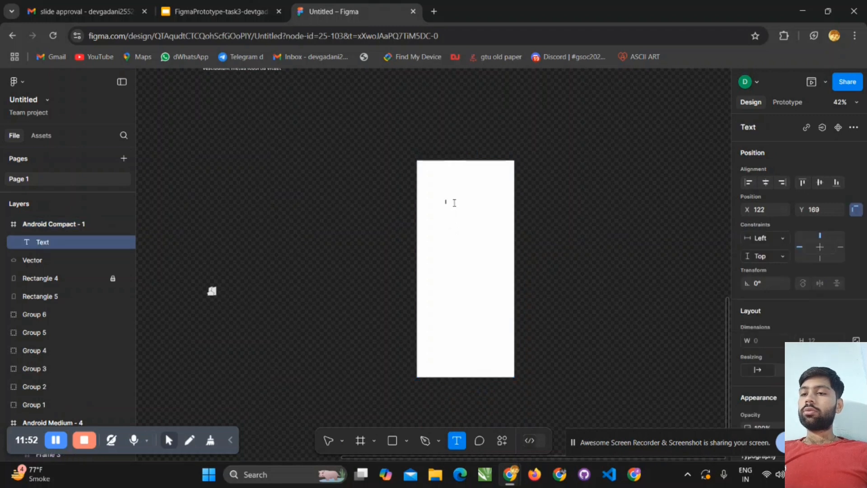
key(Escape)
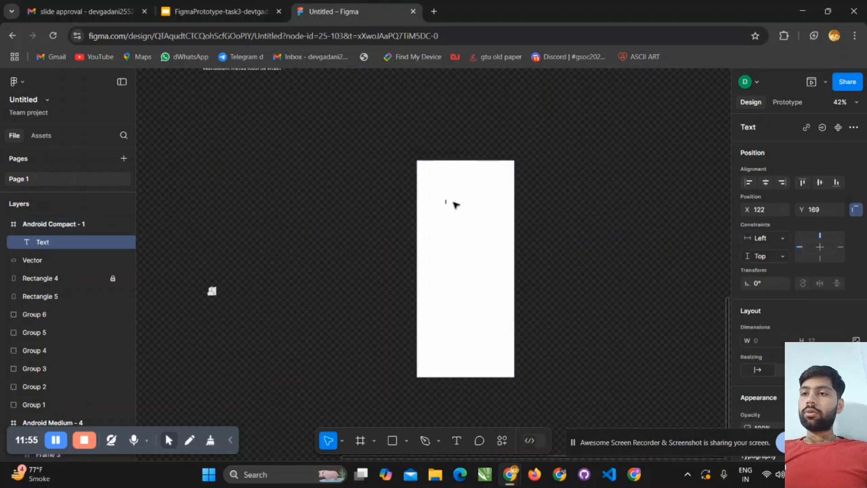
text(h)
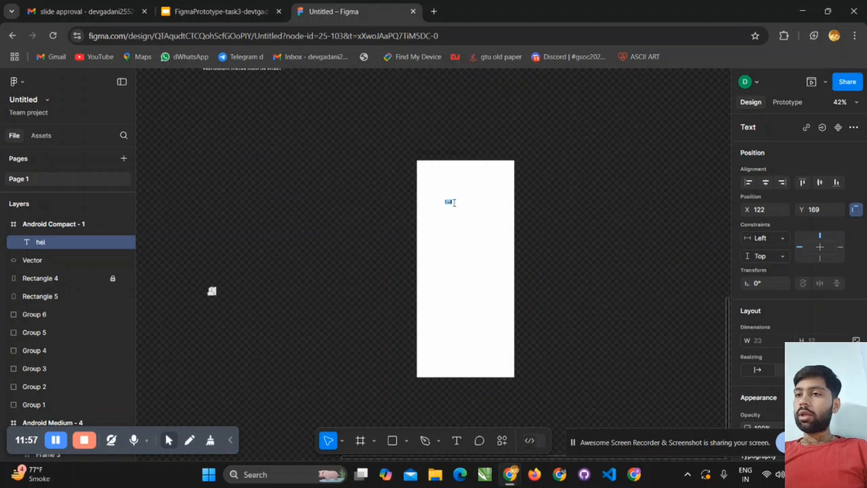
text(e)
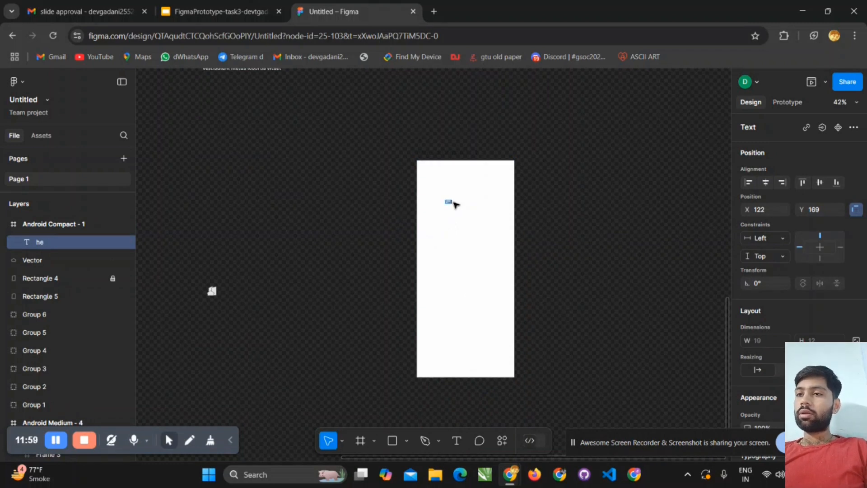
text(y)
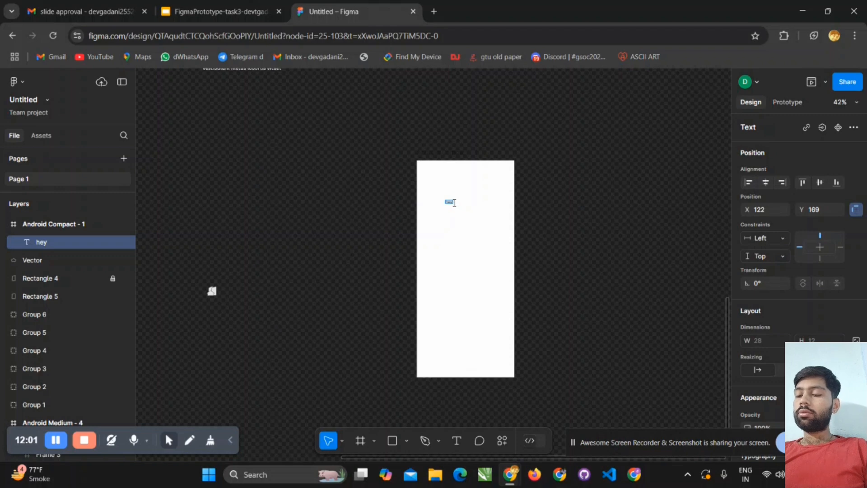
scroll(449, 205, up, 3)
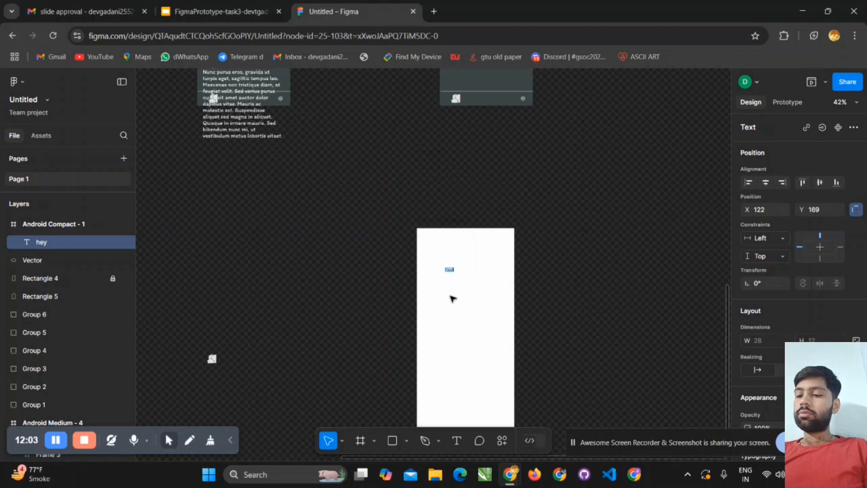
- Enlarge the "hey" text box to about 36 × 24 and apply the textname variable to its content
scroll(470, 293, up, 5)
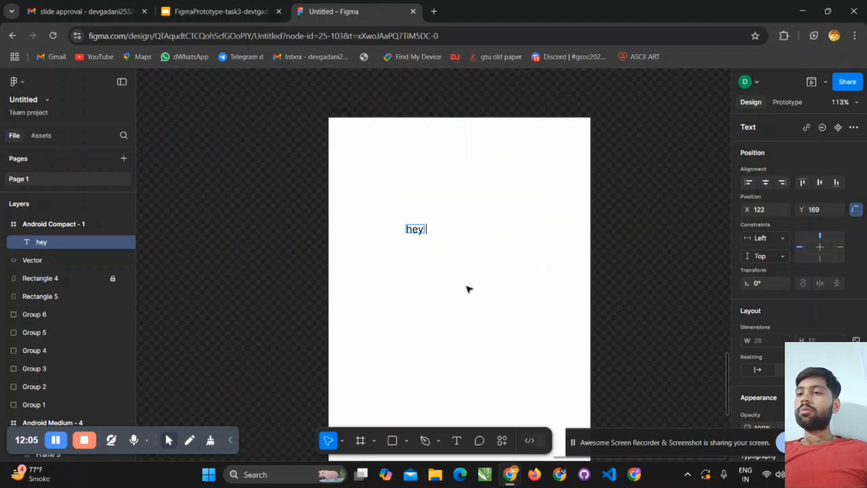
scroll(436, 256, up, 5)
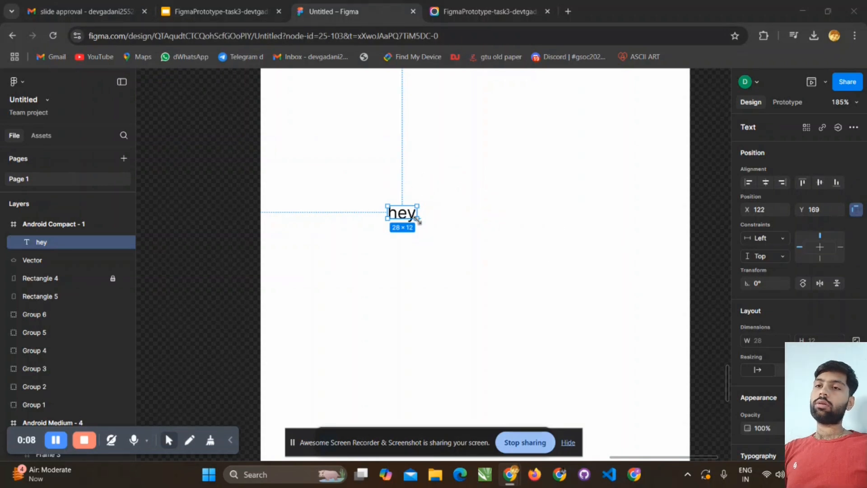
drag(417, 220, 425, 230)
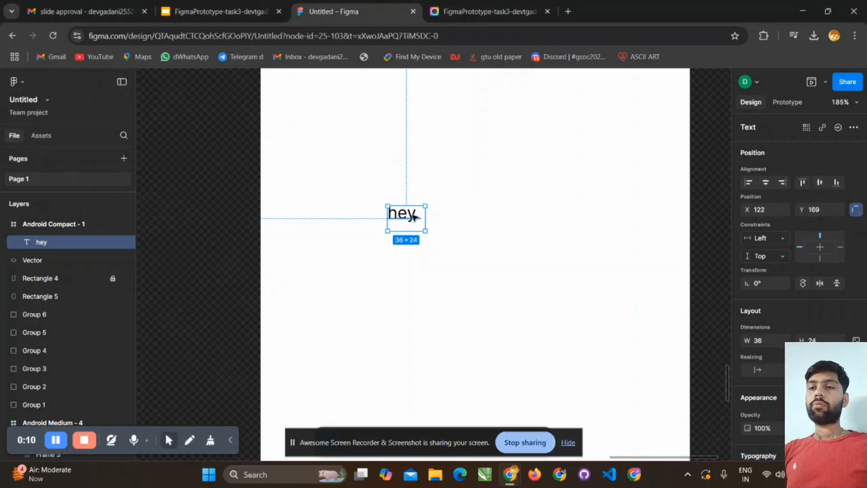
click(854, 128)
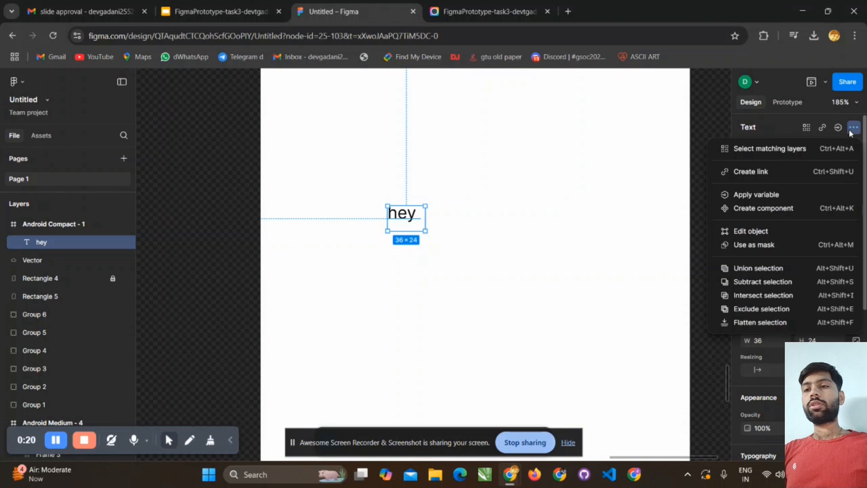
click(797, 194)
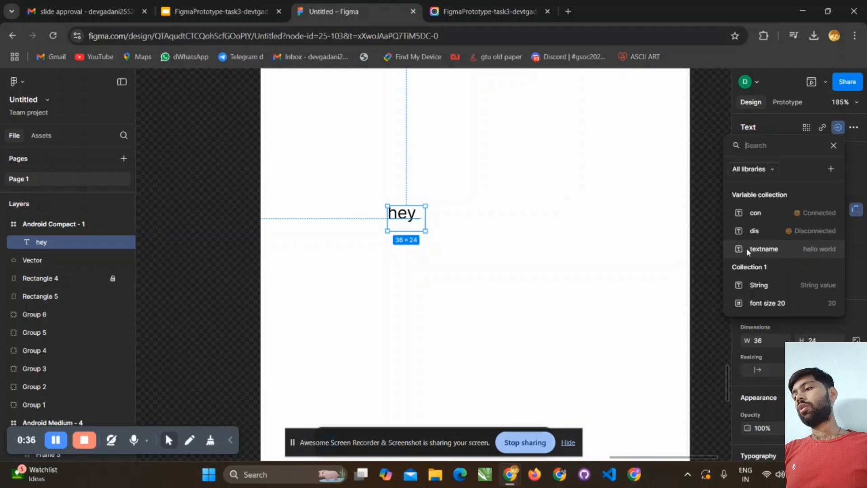
click(763, 249)
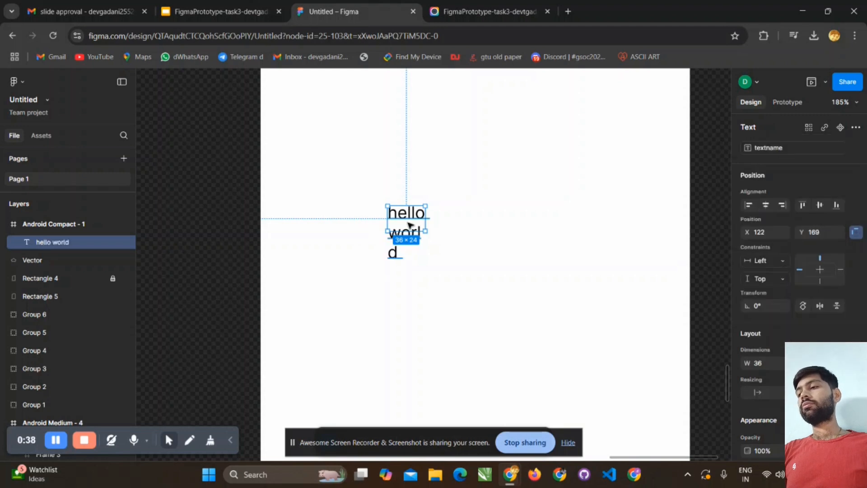
- Resize the variable-bound text box to about 88 × 14 so its text fits on one line
drag(425, 230, 484, 214)
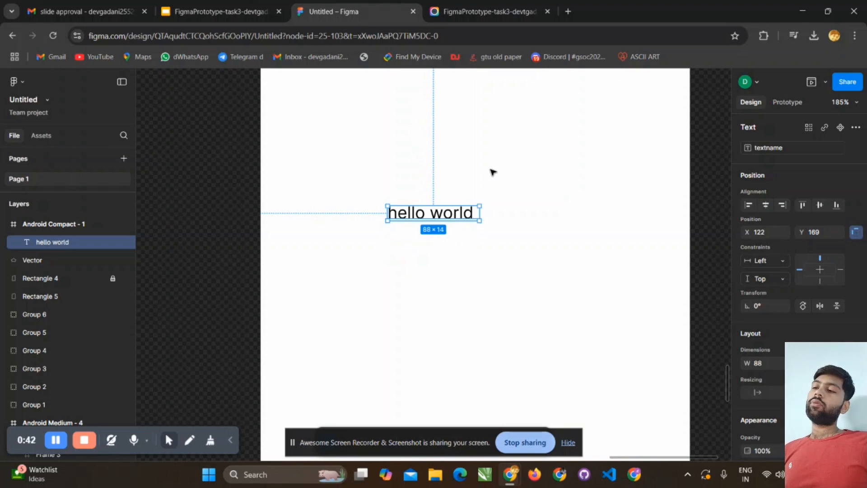
click(478, 185)
click(409, 219)
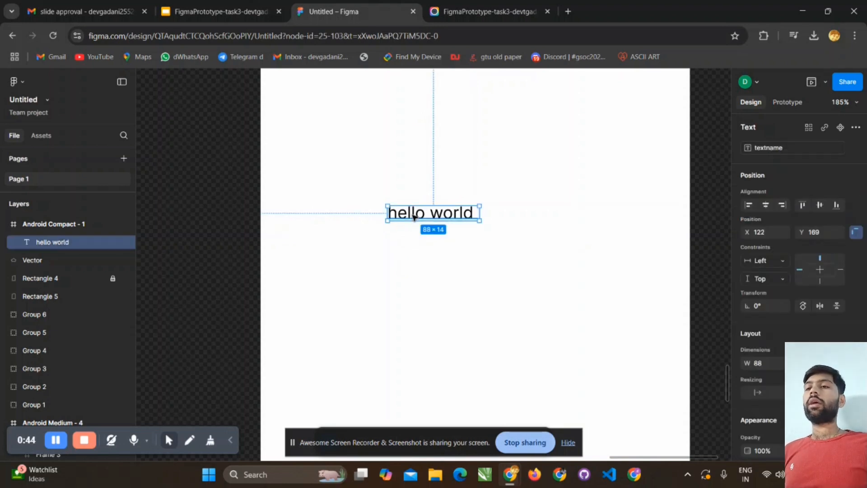
double_click(413, 215)
click(464, 165)
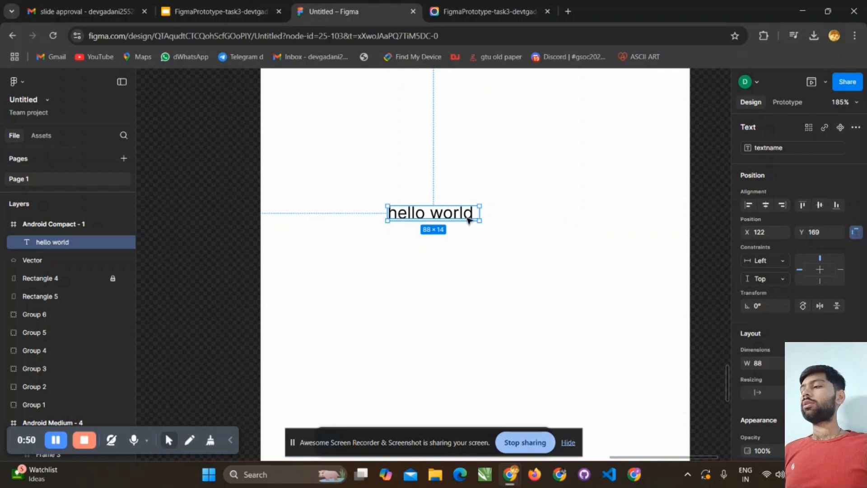
click(558, 158)
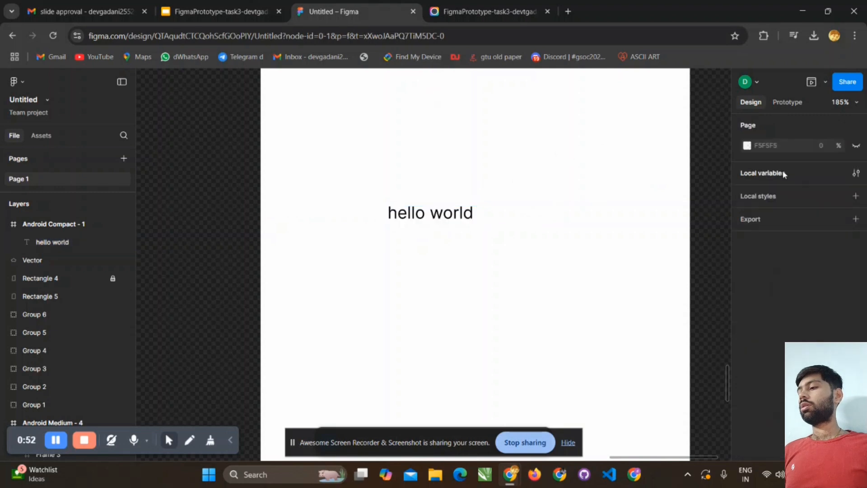
- Set the textname variable's value to "test vriable" and close the local variables
click(784, 176)
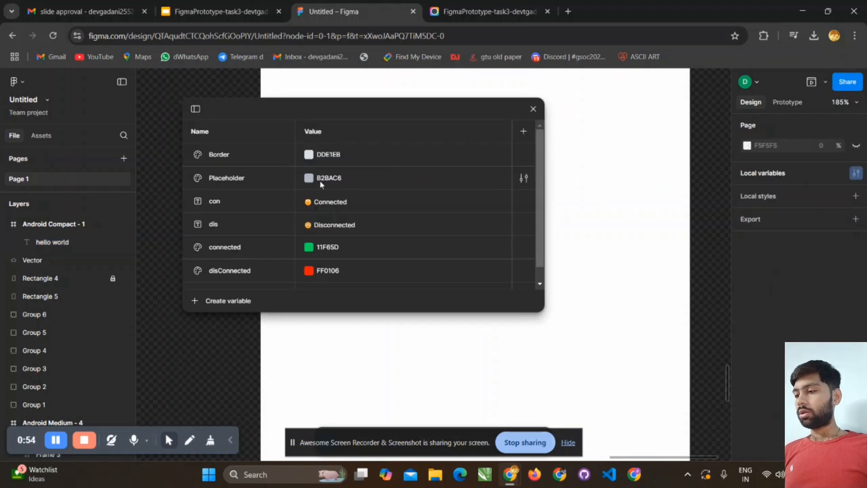
scroll(338, 232, down, 1)
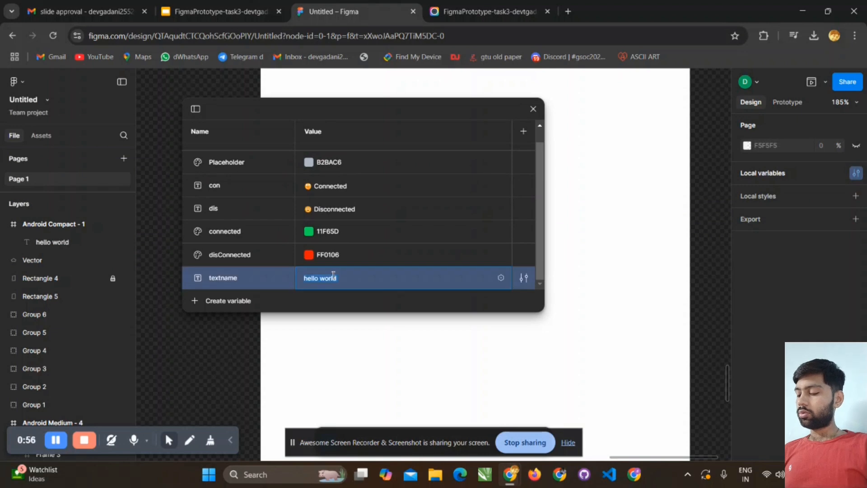
click(339, 278)
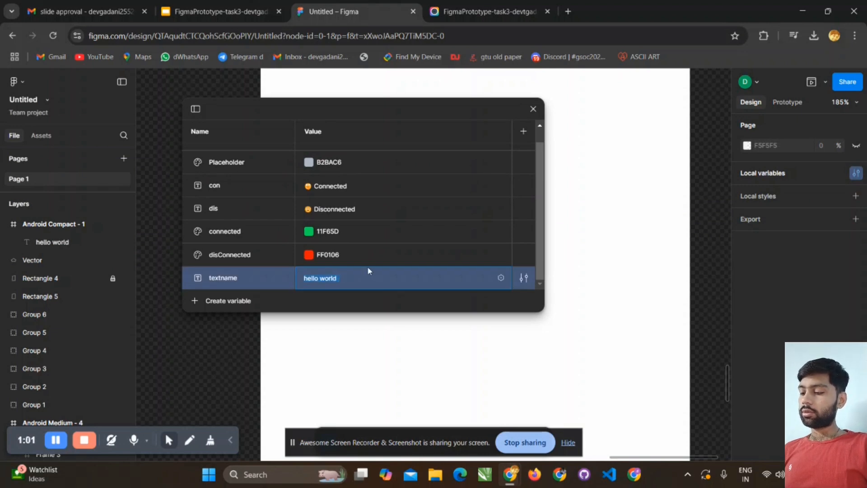
text(abs =)
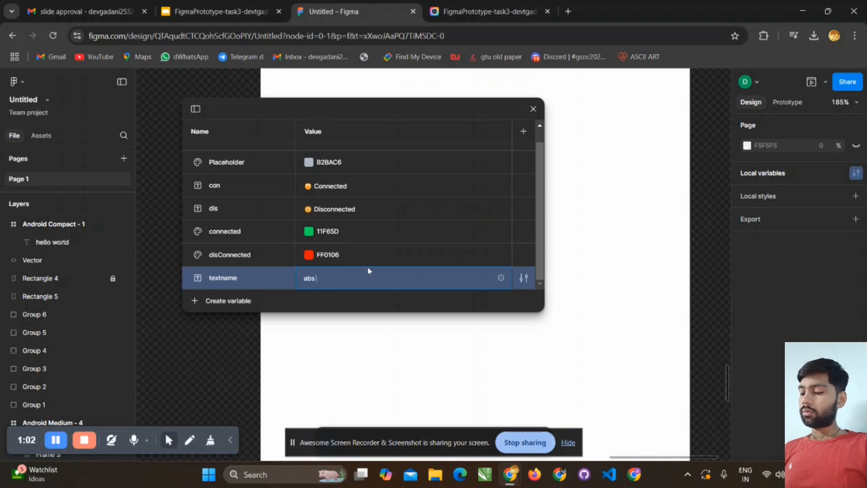
key(BackSpace)
key(BackSpace)
key(BackSpace)
key(BackSpace)
key(BackSpace)
text(te)
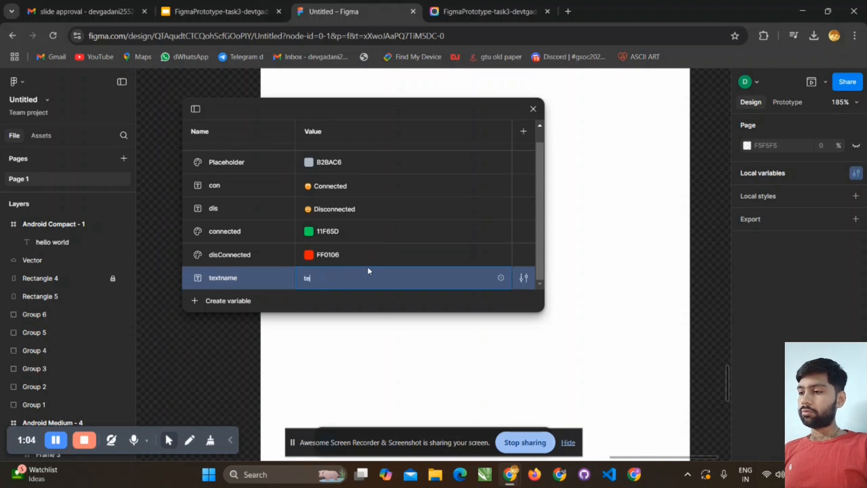
text(st v)
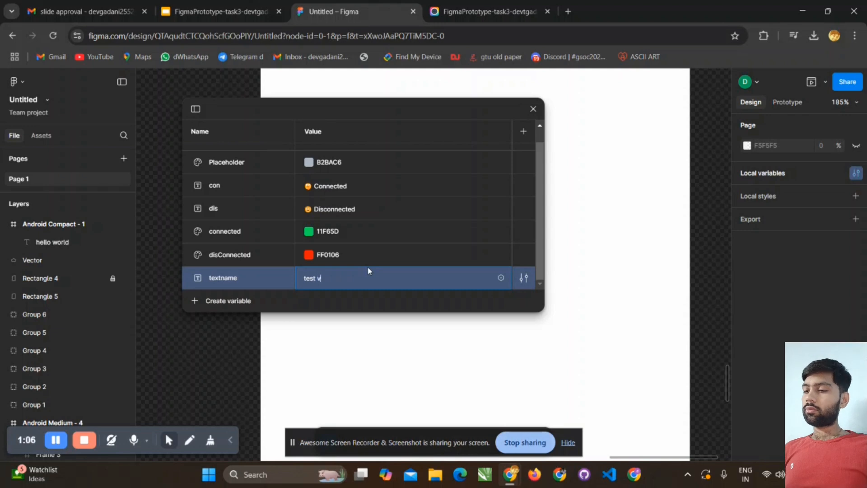
text(riable)
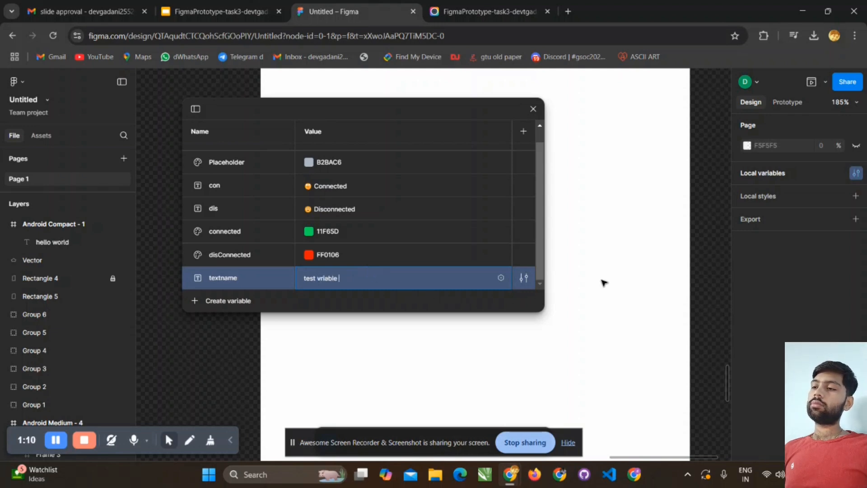
click(533, 109)
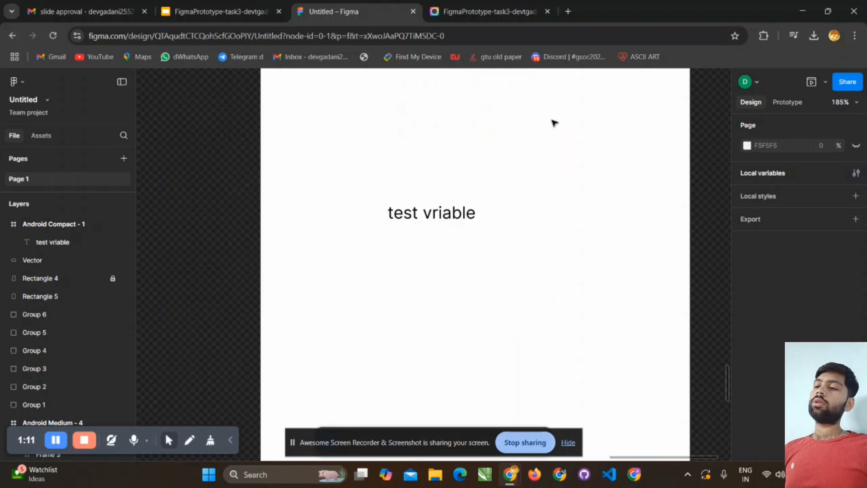
- Delete the variable-bound text layer from the Android Compact frame
click(418, 212)
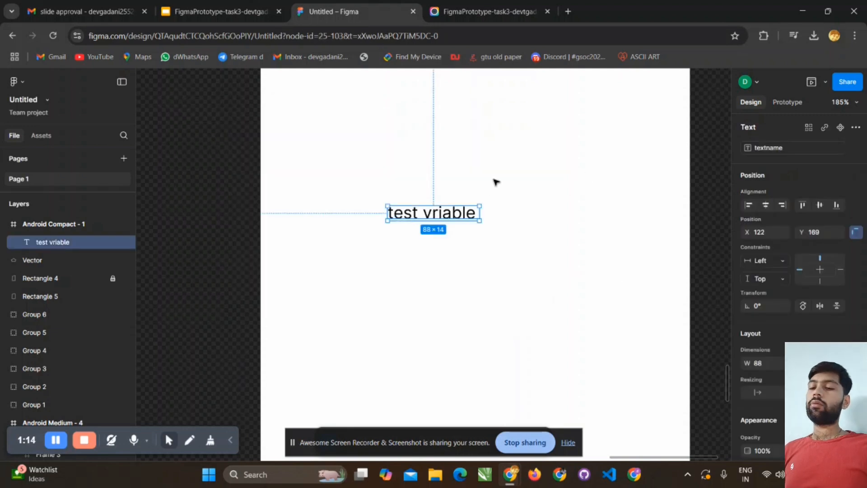
click(496, 182)
click(441, 218)
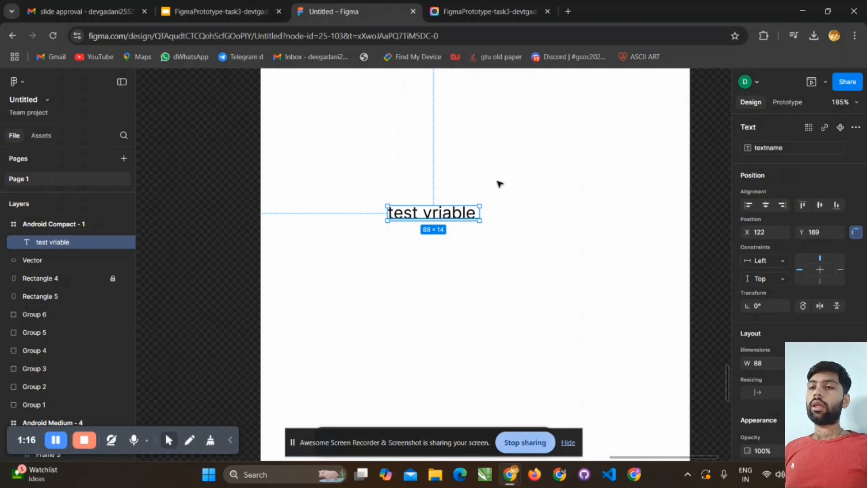
drag(441, 218, 500, 181)
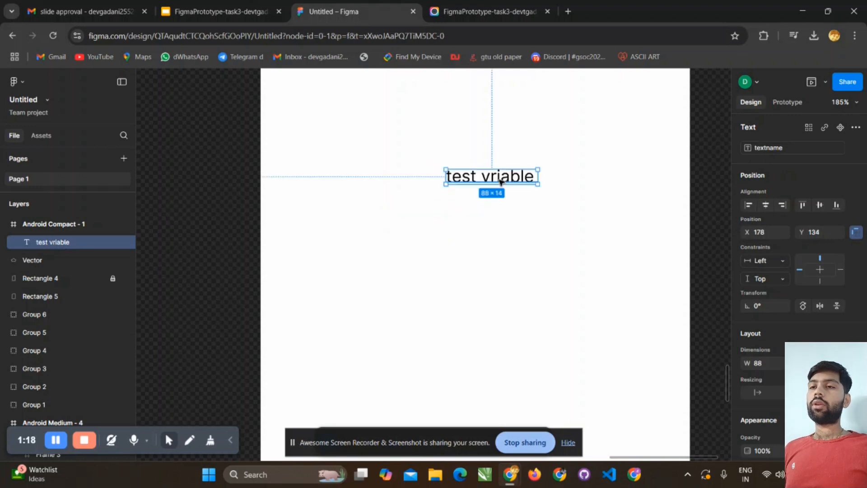
key(Delete)
click(504, 190)
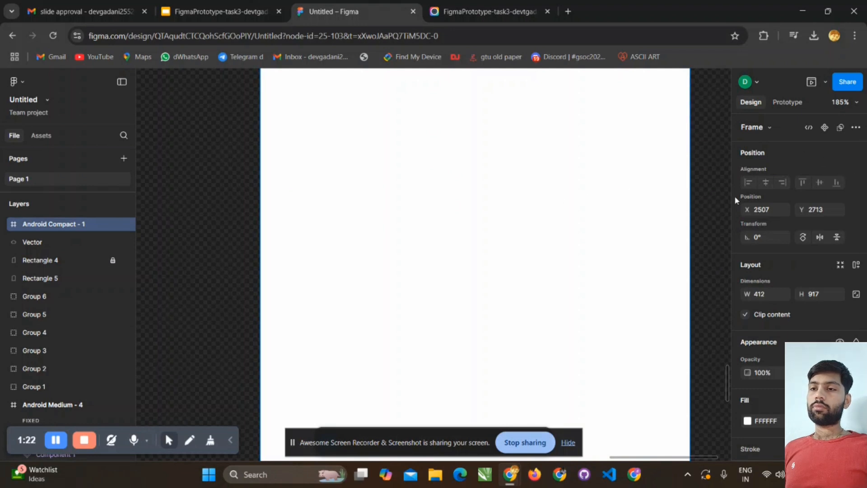
scroll(755, 234, down, 2)
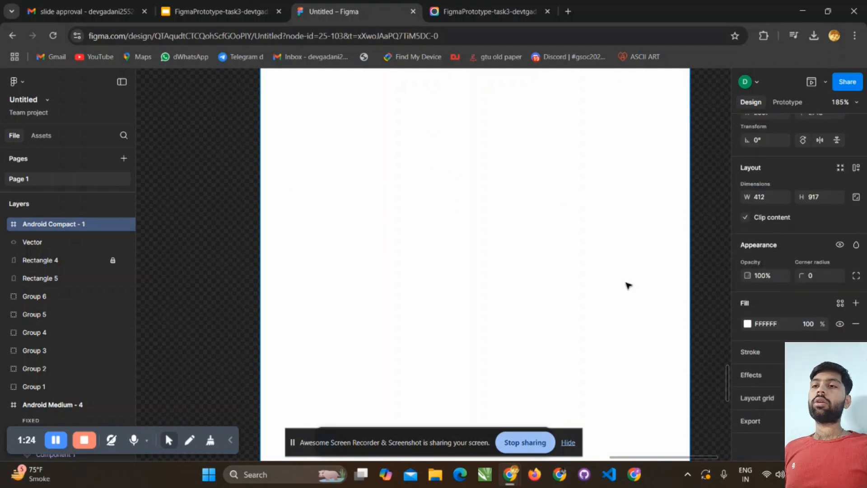
click(701, 236)
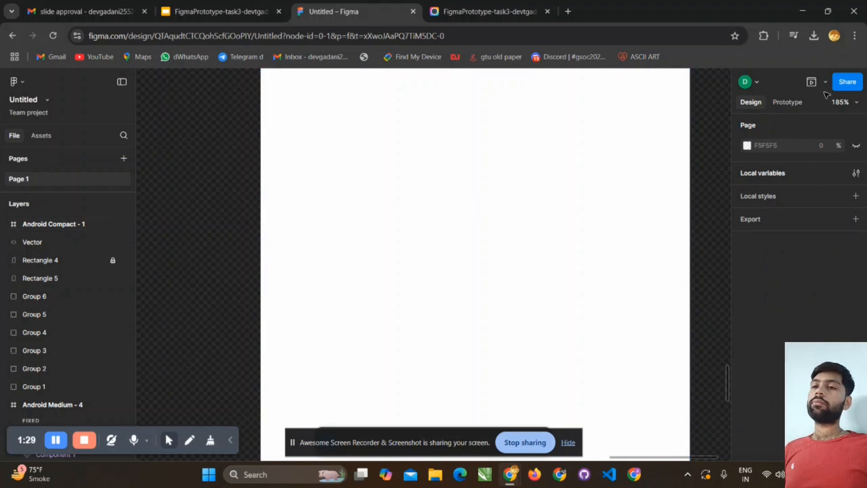
- Open the local variables, move their window aside, and create a new color variable
click(775, 177)
click(855, 173)
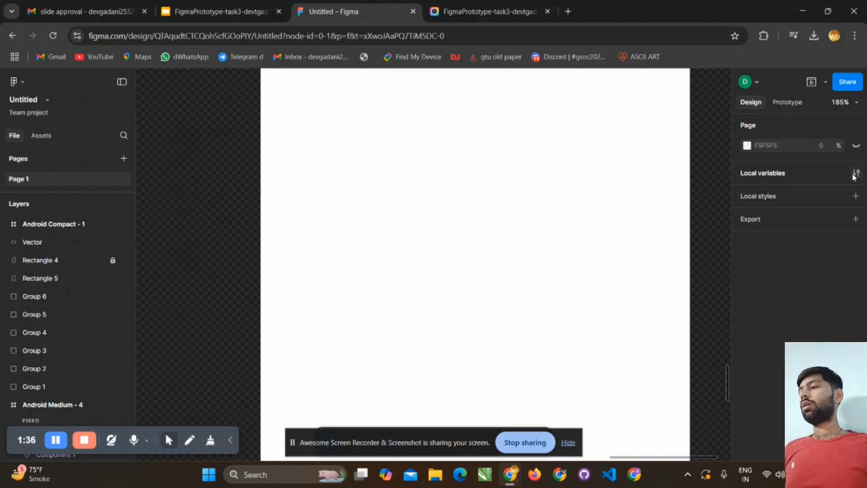
click(821, 178)
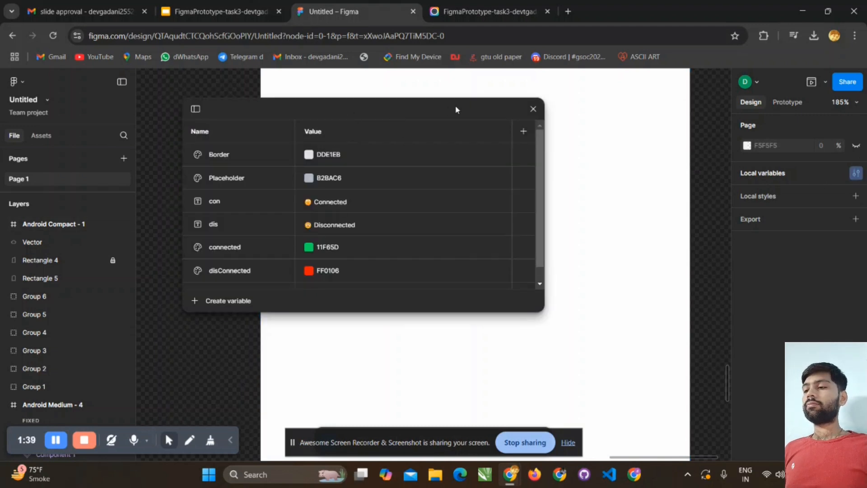
drag(502, 109, 737, 102)
scroll(501, 197, down, 1)
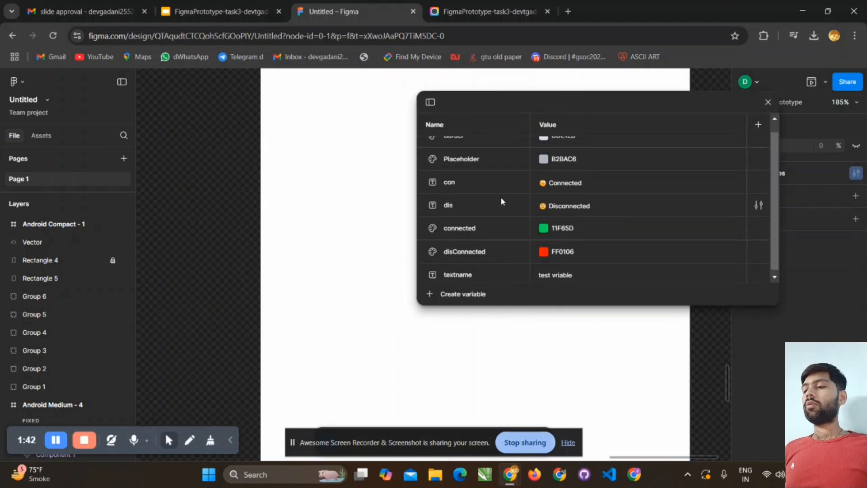
scroll(500, 197, up, 1)
scroll(502, 205, down, 1)
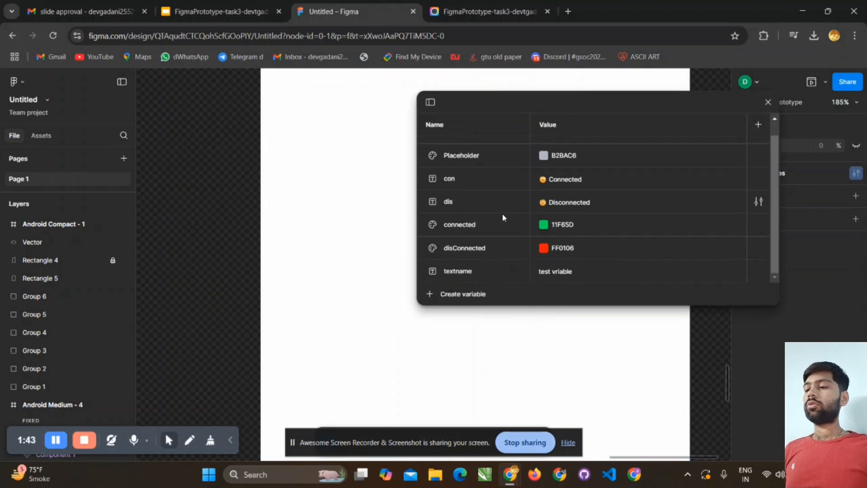
click(449, 294)
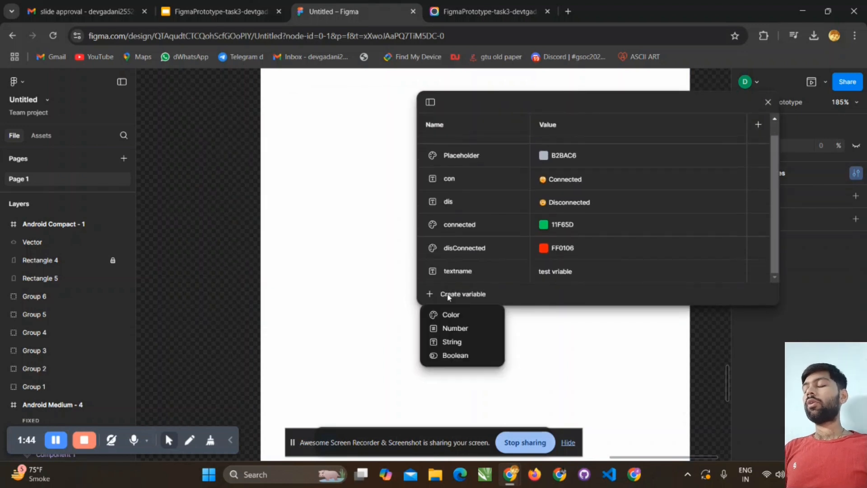
click(463, 320)
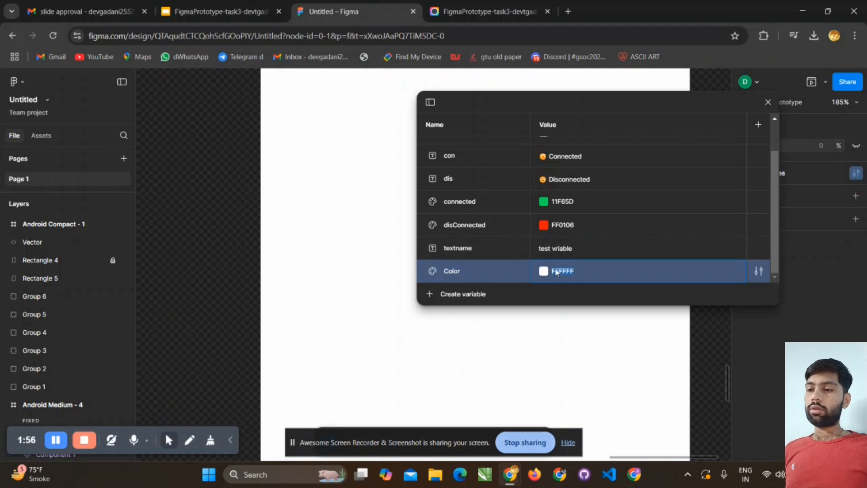
- Set the new Color variable's value to dark green 055732 and close the local variables
click(544, 270)
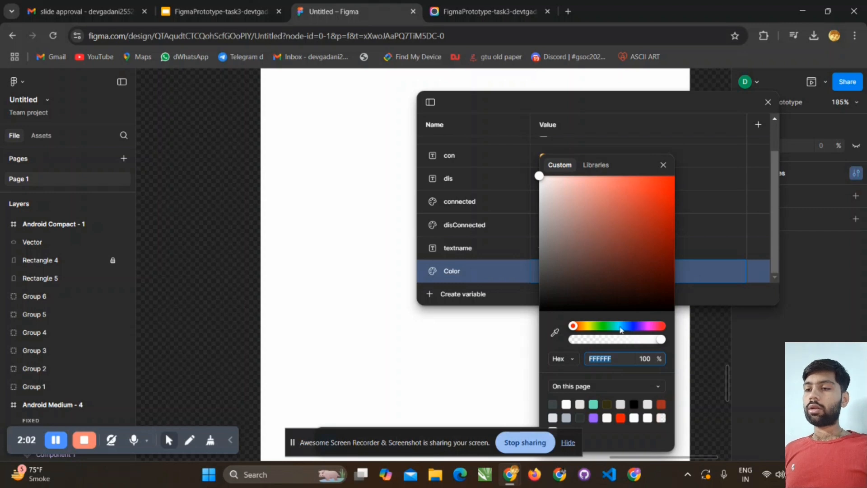
click(605, 327)
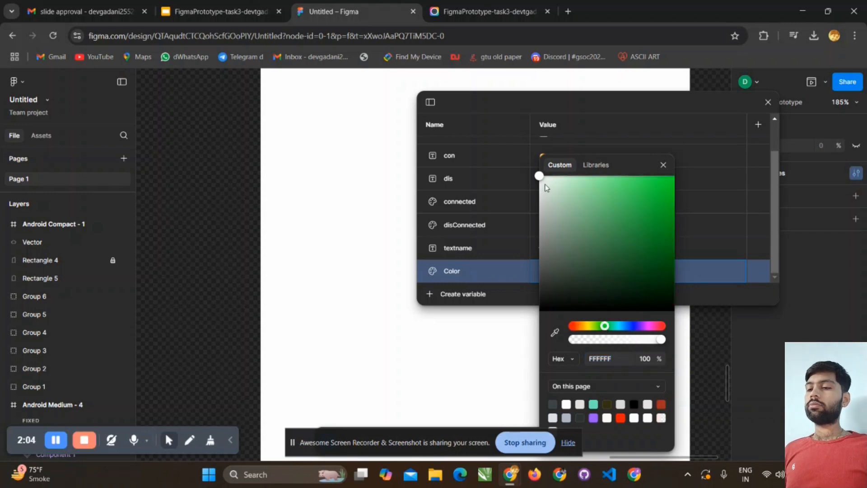
drag(672, 255, 668, 274)
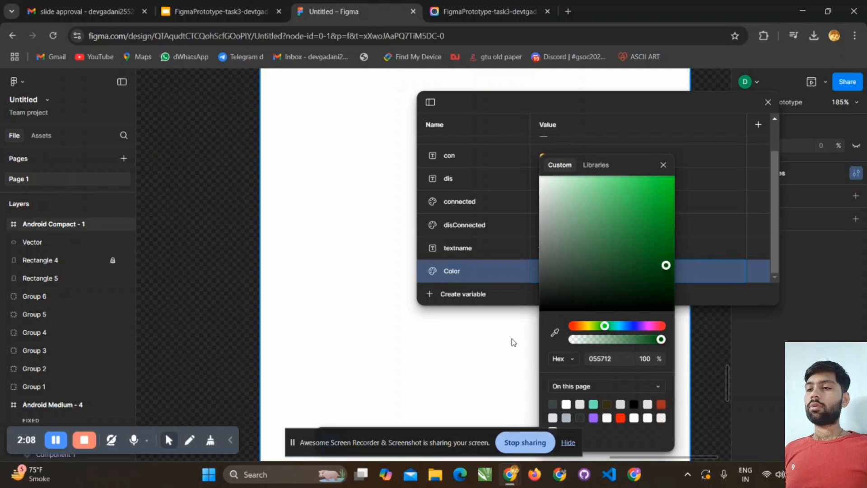
click(622, 325)
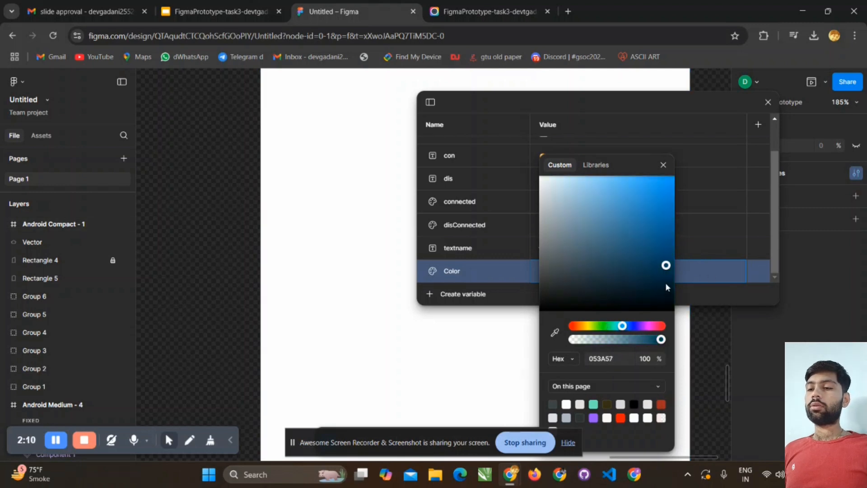
scroll(663, 284, up, 1)
scroll(641, 263, up, 1)
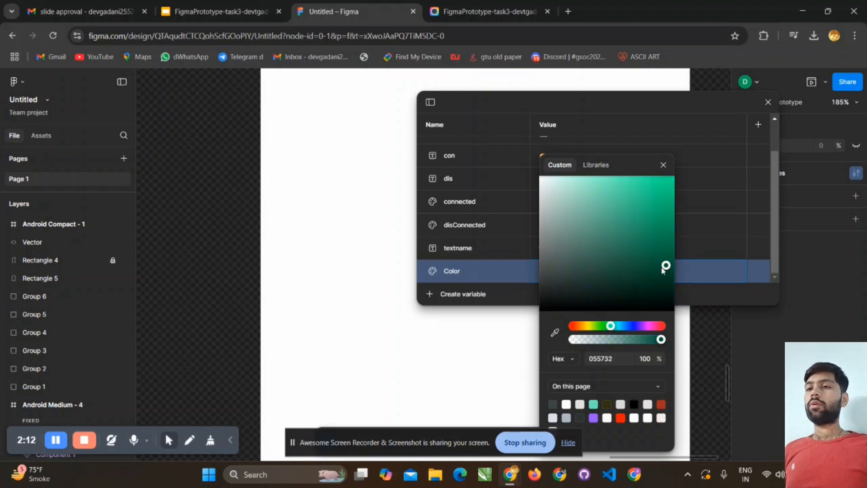
click(687, 349)
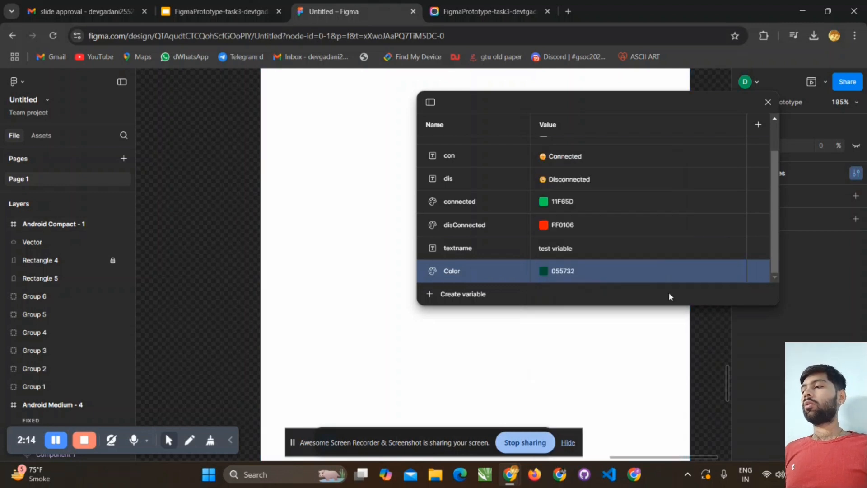
click(768, 102)
- Fill the Android Compact frame with the library color variable background
click(492, 150)
scroll(493, 150, up, 5)
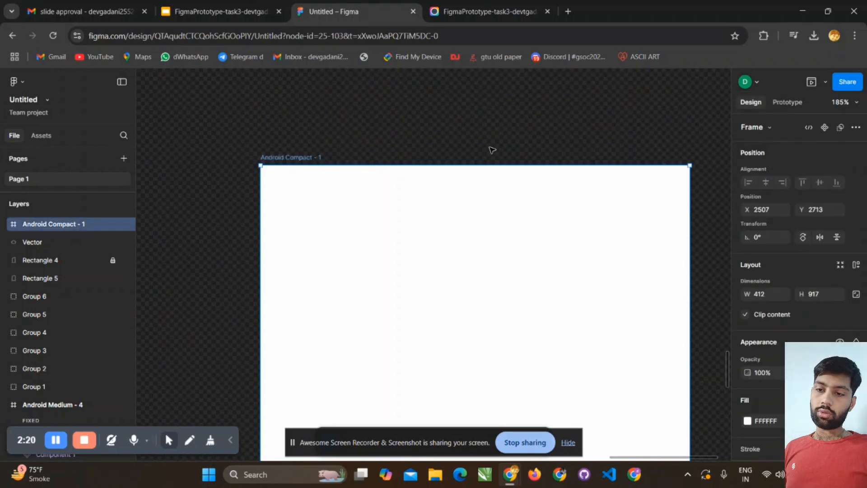
scroll(492, 150, down, 3)
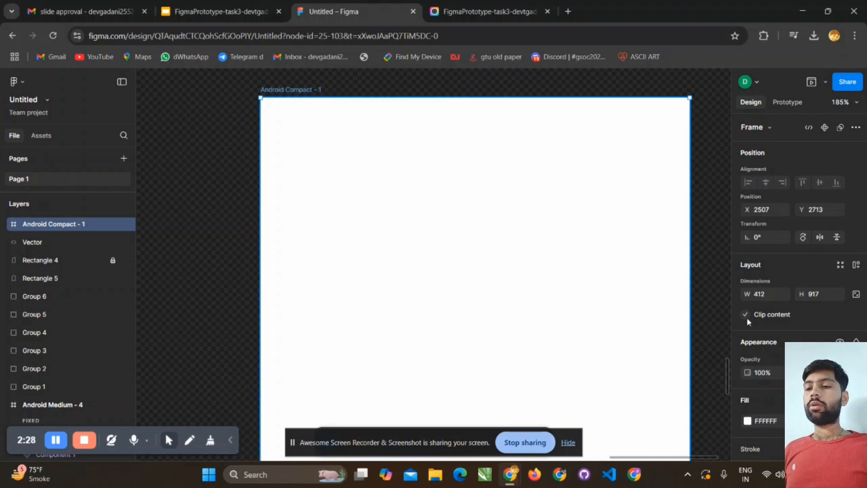
click(747, 421)
click(747, 421)
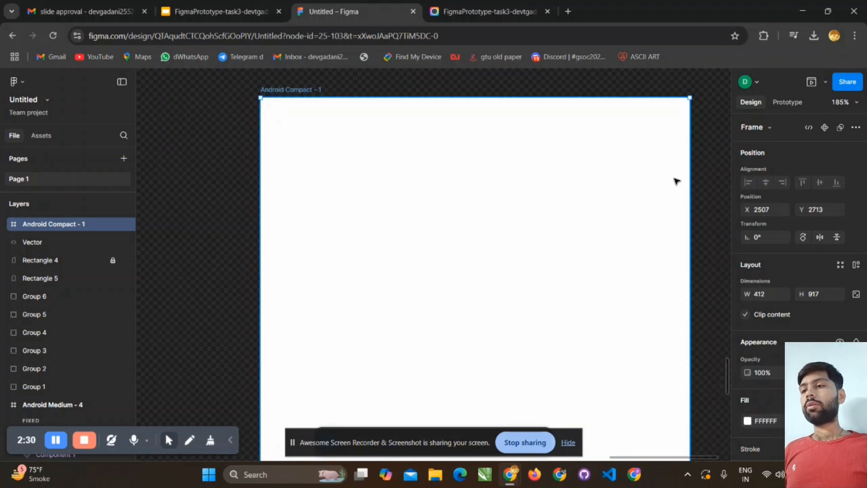
click(748, 423)
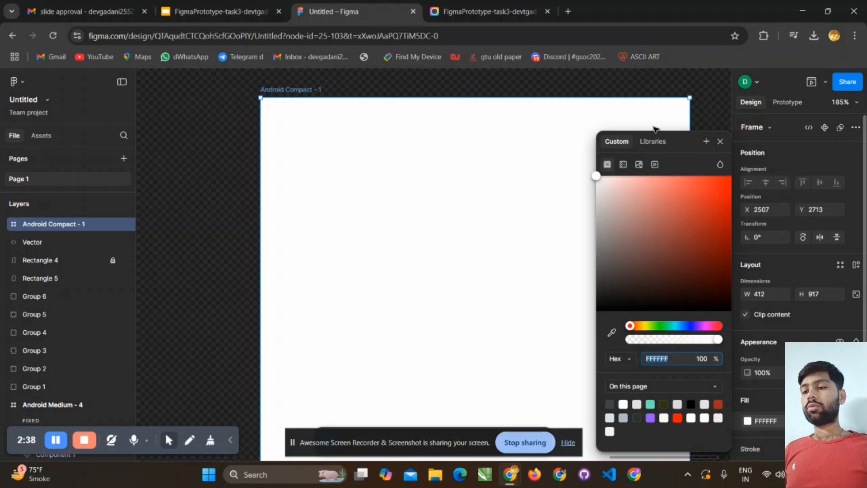
click(652, 142)
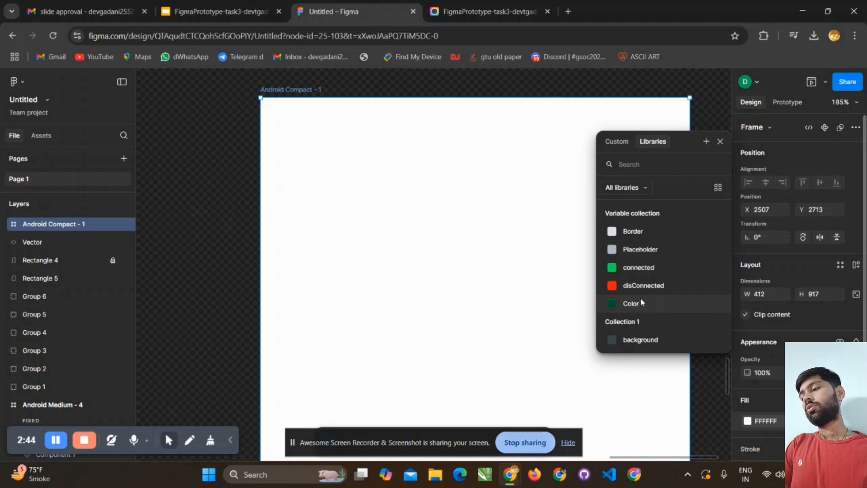
click(654, 340)
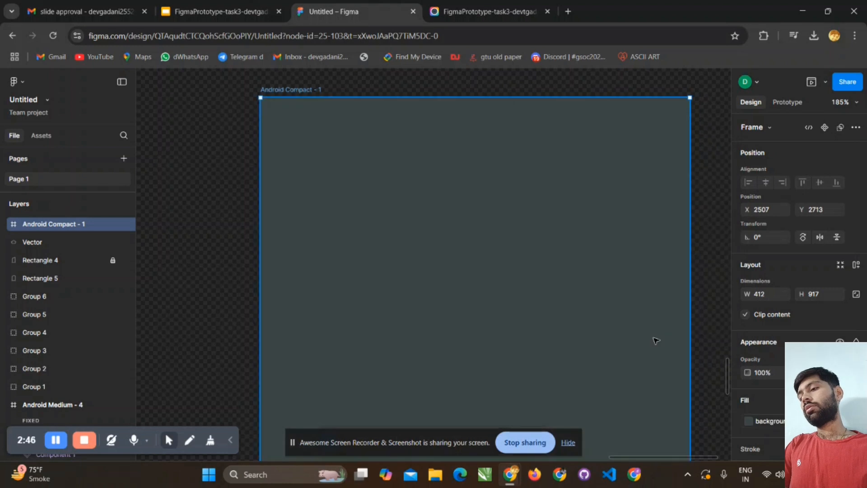
scroll(446, 202, up, 3)
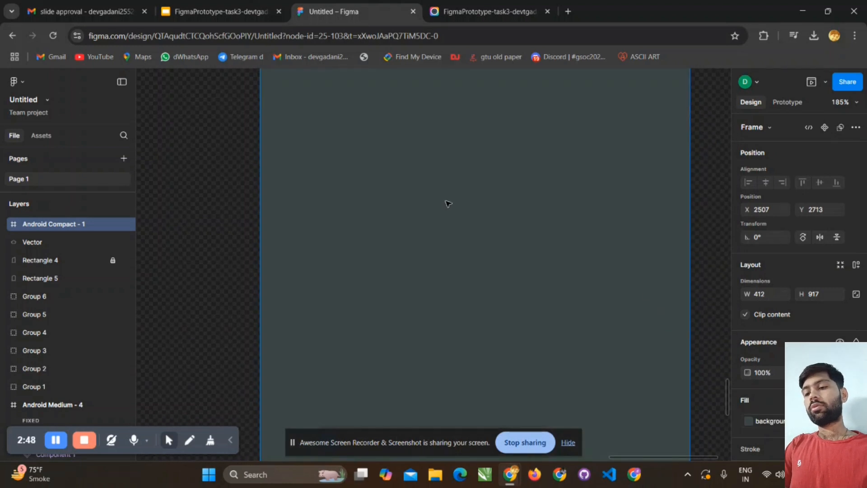
scroll(447, 198, down, 4)
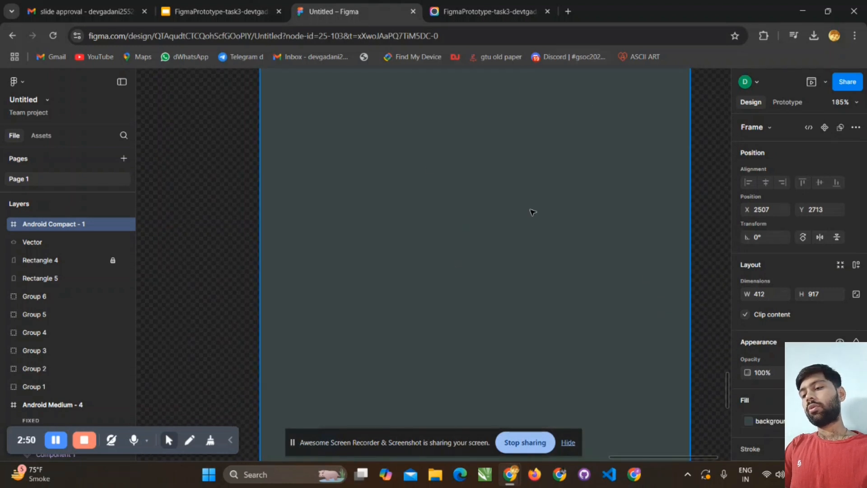
- Change the Android Compact frame's fill to the library color variable Color
click(746, 423)
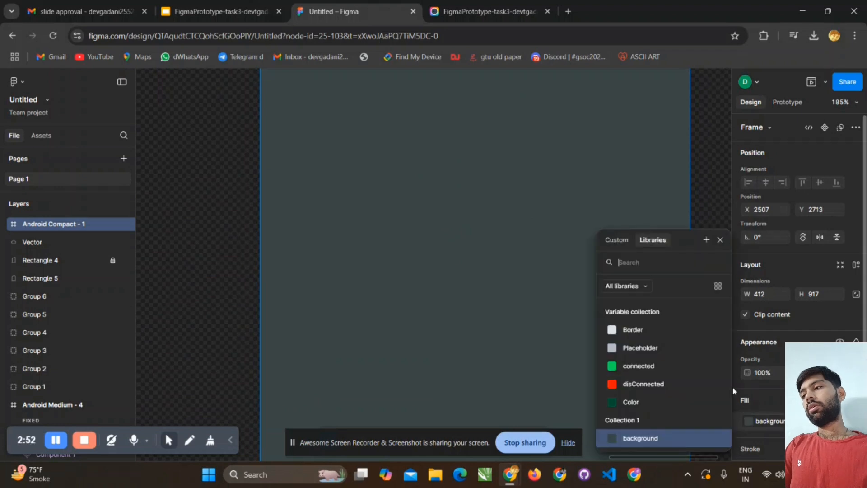
click(629, 402)
scroll(505, 219, up, 1)
scroll(505, 219, down, 2)
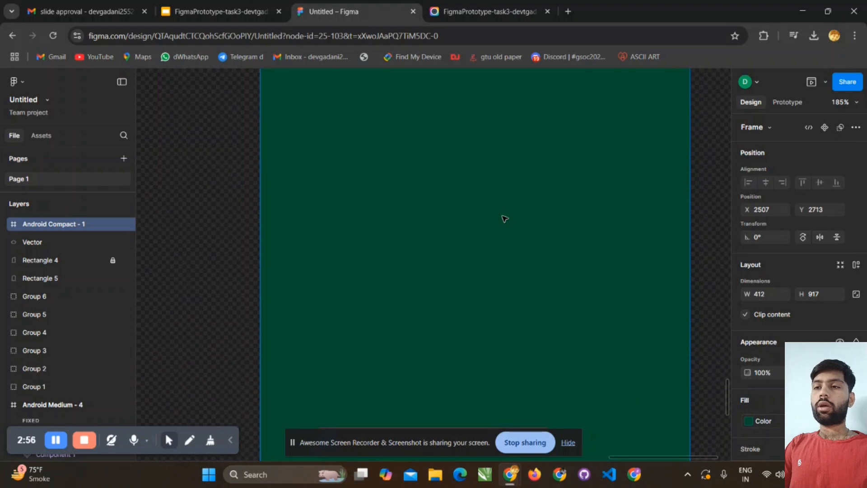
scroll(505, 219, up, 3)
scroll(505, 219, down, 3)
scroll(505, 219, up, 2)
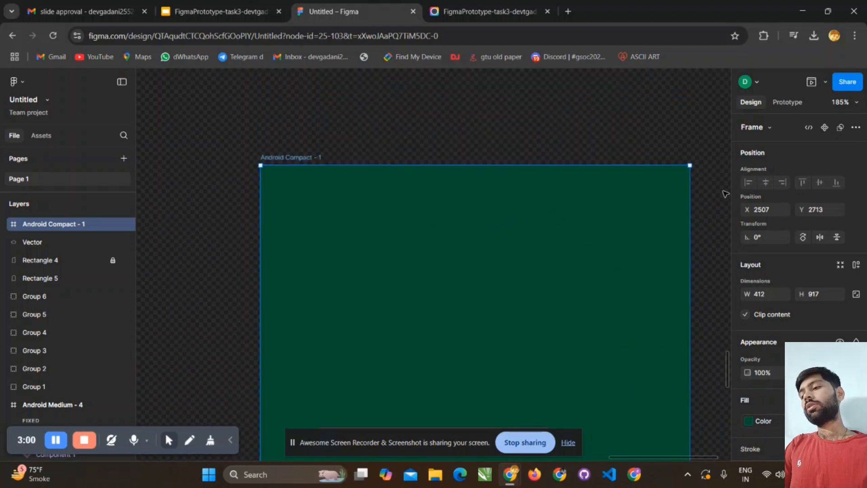
- Open the local variables, set the Color variable's value to light green 38CC89, and close them
key(Escape)
click(769, 173)
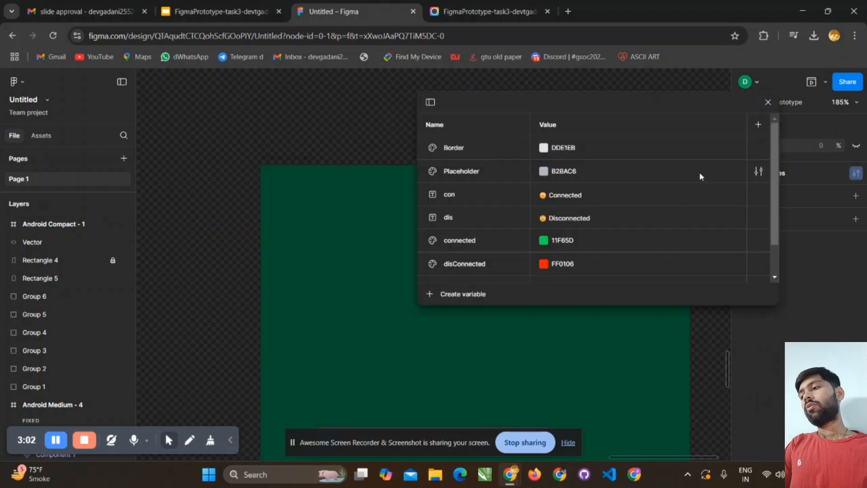
scroll(559, 223, down, 2)
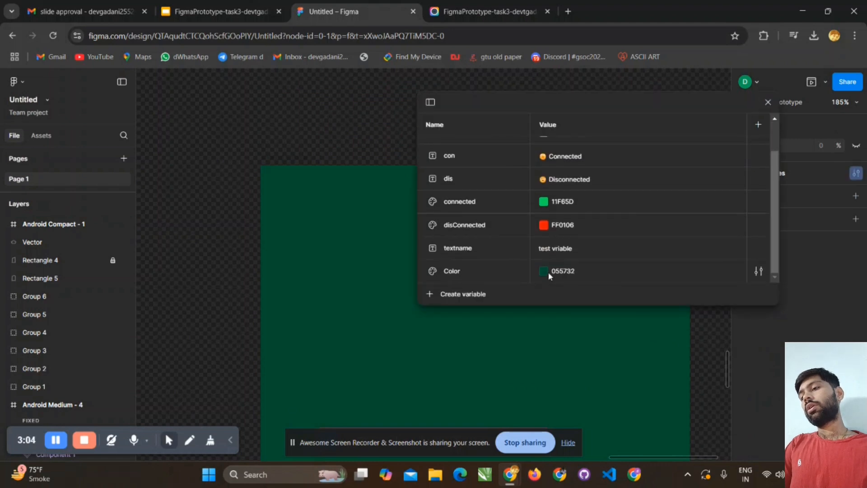
click(544, 271)
drag(583, 224, 635, 233)
drag(612, 195, 638, 203)
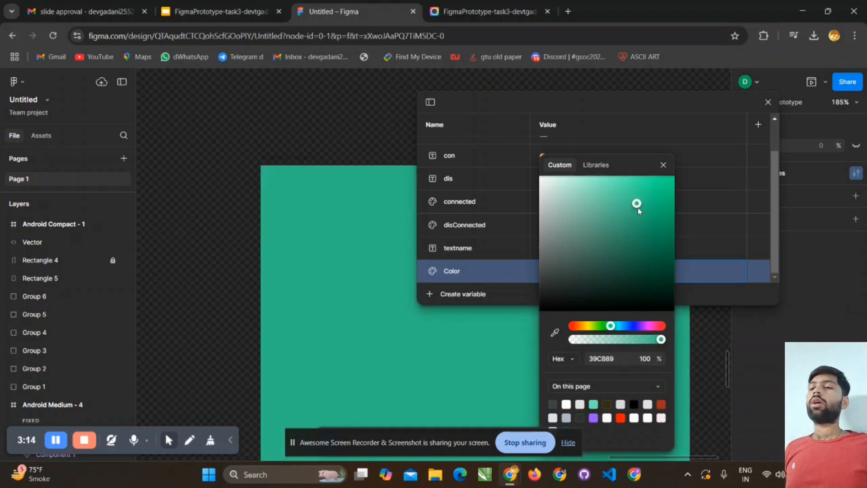
click(662, 165)
click(767, 102)
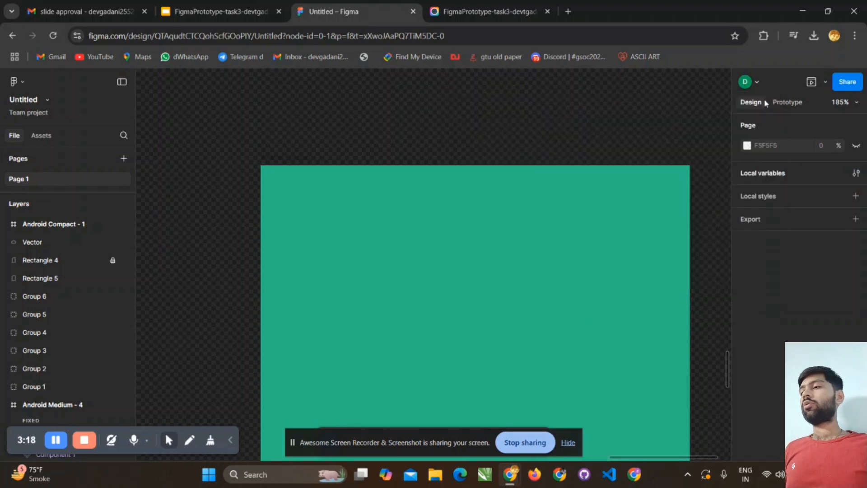
- Delete the Android Compact frame from the page
click(485, 200)
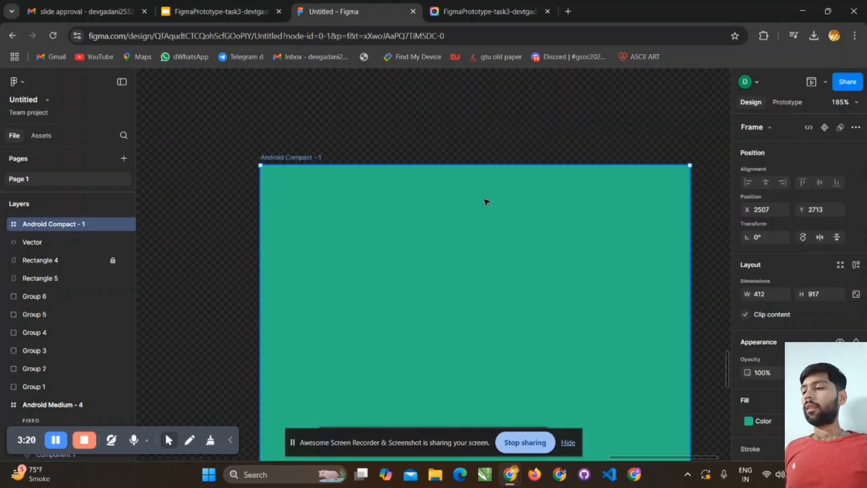
key(Delete)
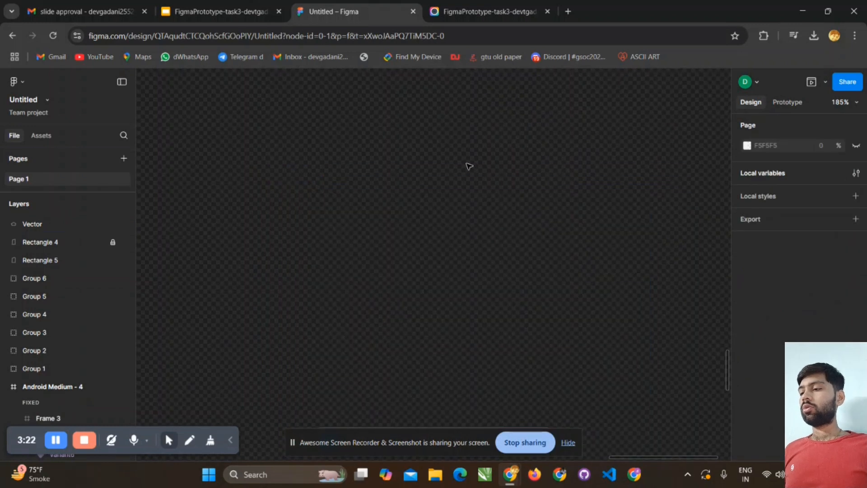
- Try to select all the shapes of the house and buildings icon on the canvas
scroll(466, 161, up, 5)
scroll(467, 162, down, 4)
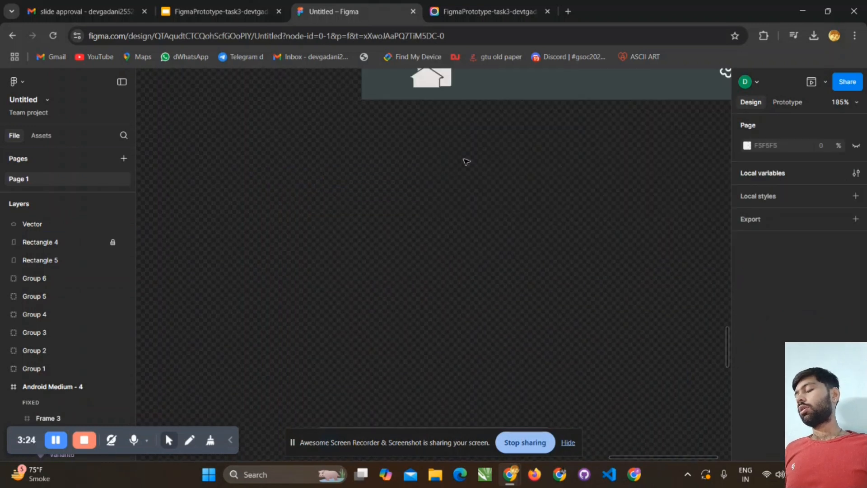
scroll(466, 162, down, 3)
scroll(465, 162, down, 5)
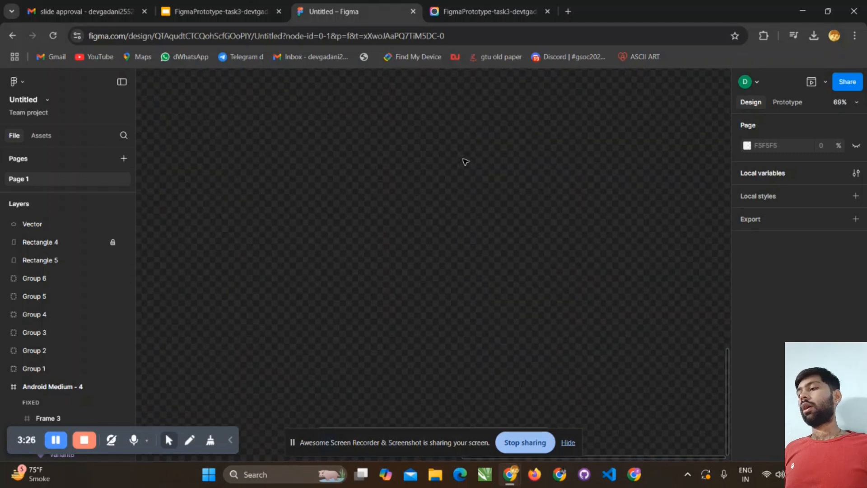
scroll(180, 287, up, 5)
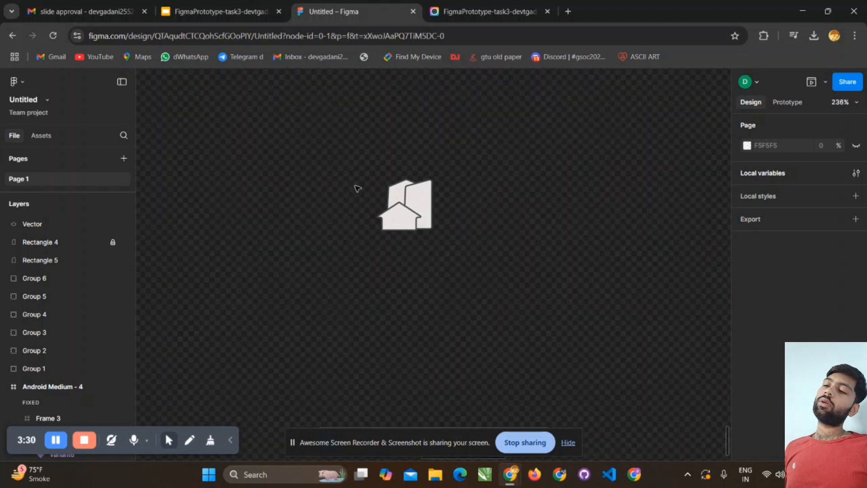
drag(297, 127, 511, 295)
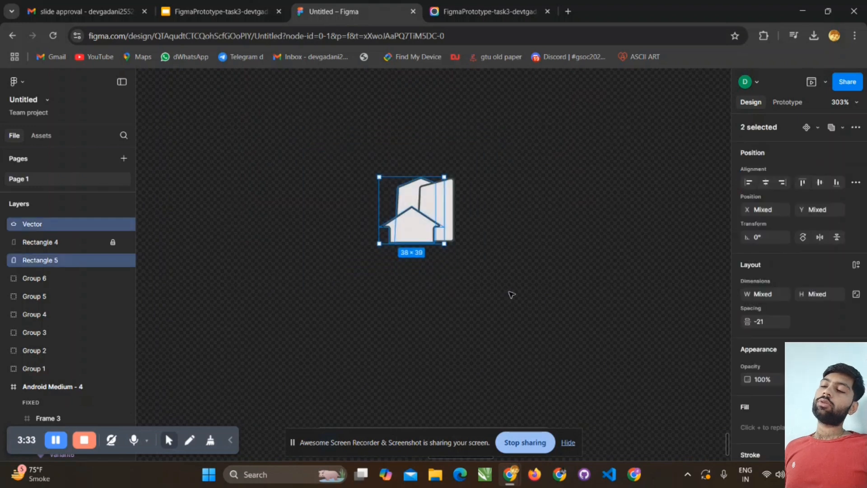
click(457, 203)
click(431, 197)
click(446, 194)
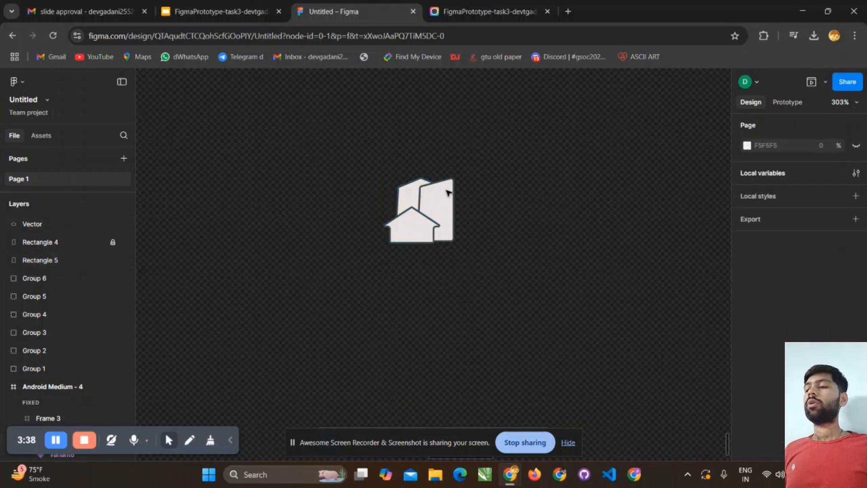
drag(364, 162, 480, 263)
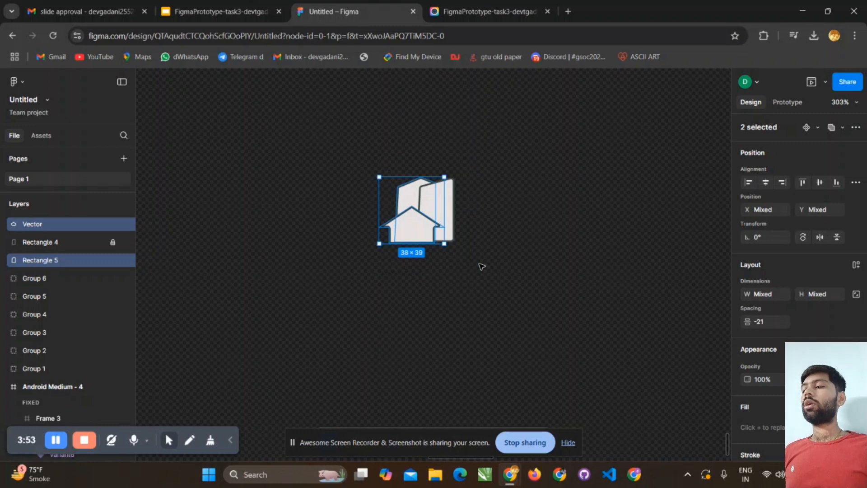
click(482, 267)
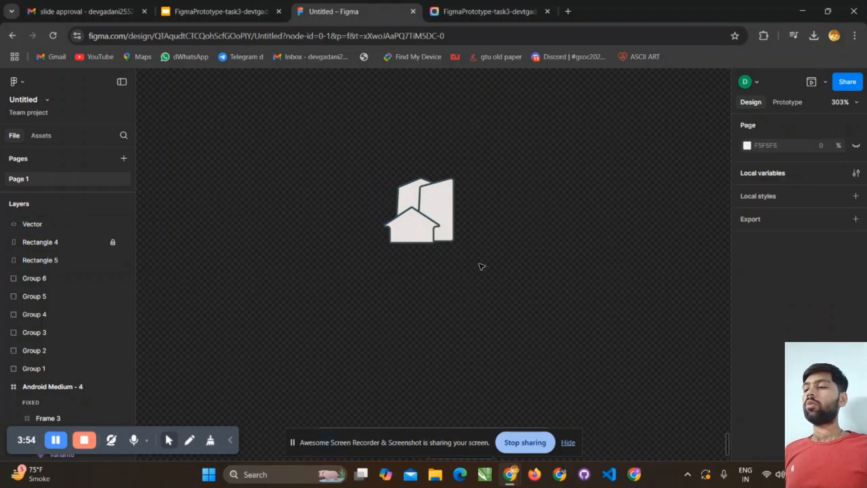
- Select the Vector, Rectangle 4 and Rectangle 5 shapes of the house icon together and create one component from them
drag(339, 154, 487, 267)
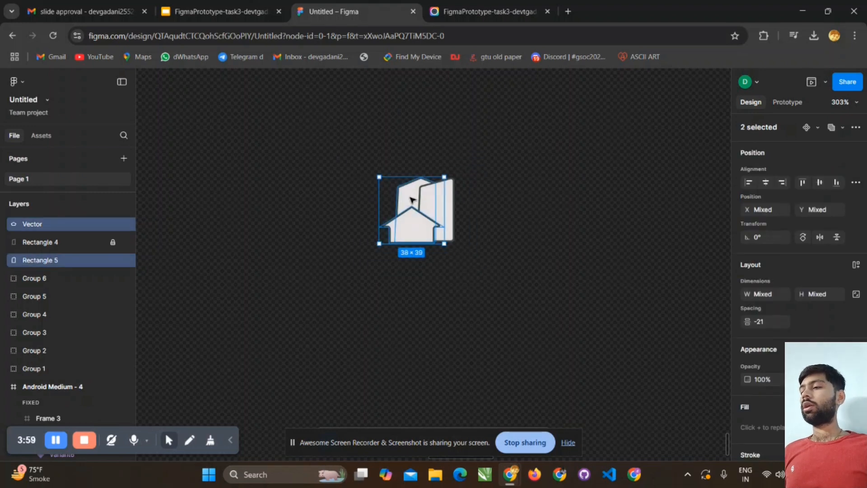
right_click(412, 200)
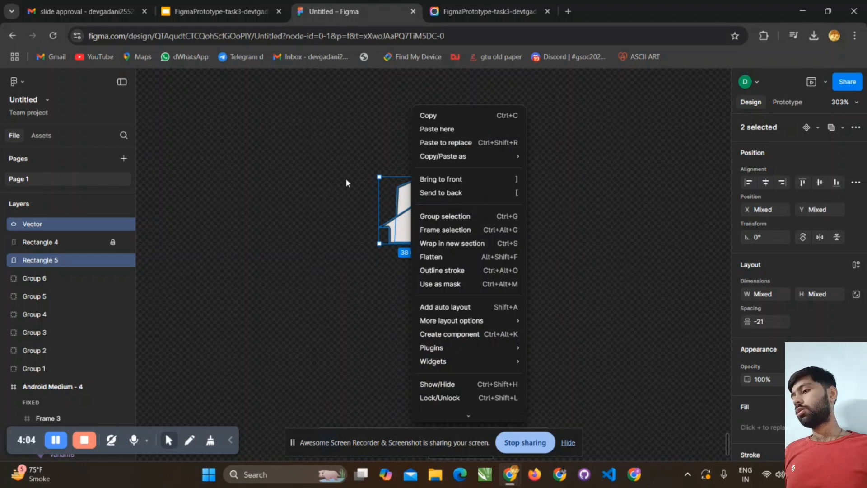
click(195, 209)
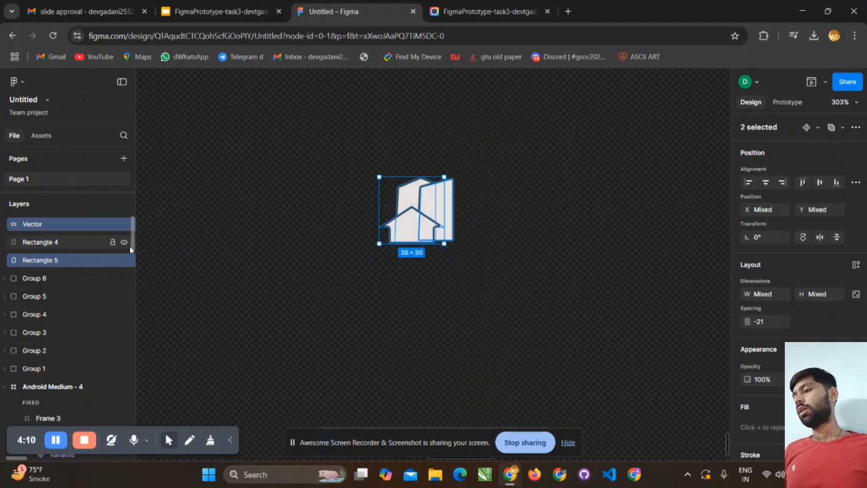
shift+click(77, 240)
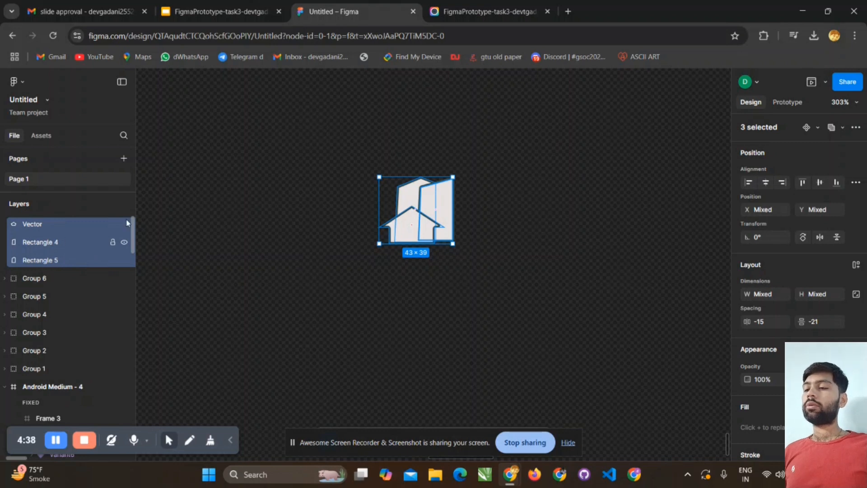
right_click(395, 197)
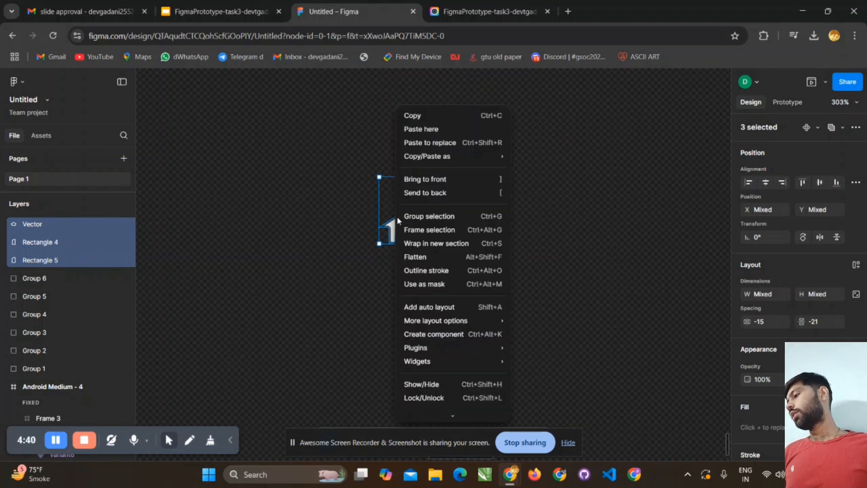
click(452, 335)
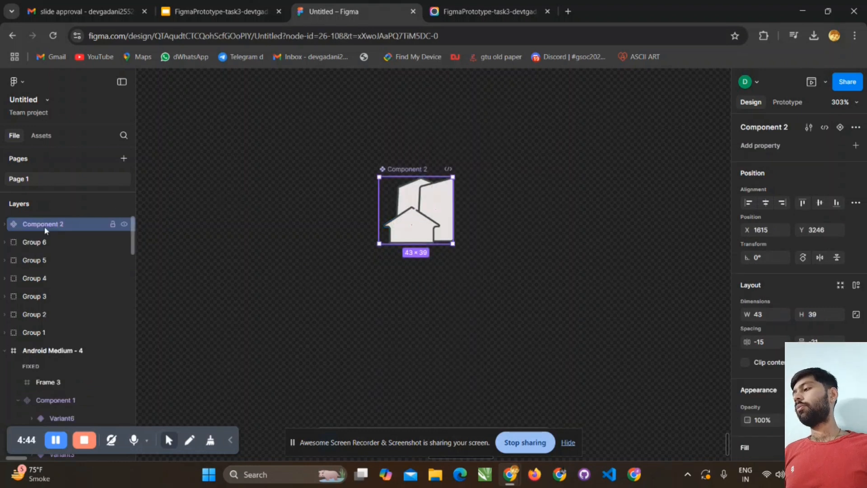
- Expand the new component's layers to examine the shapes it contains, collapse them and clear the selection
click(4, 225)
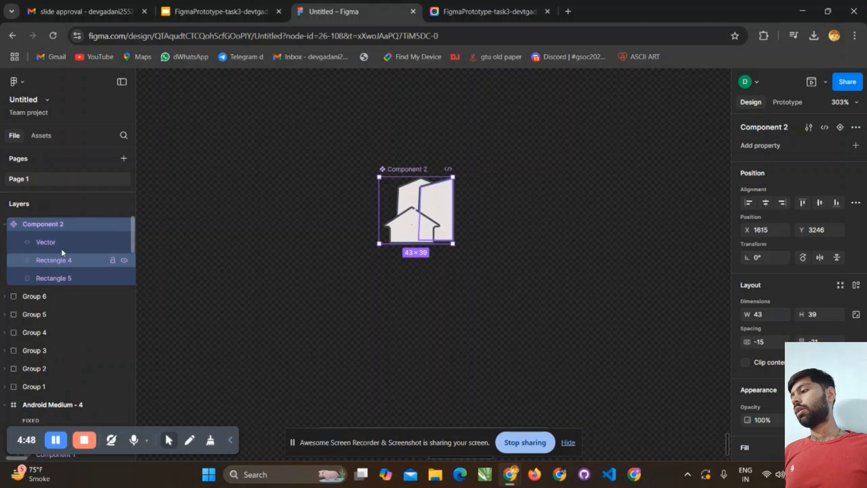
click(2, 225)
click(2, 226)
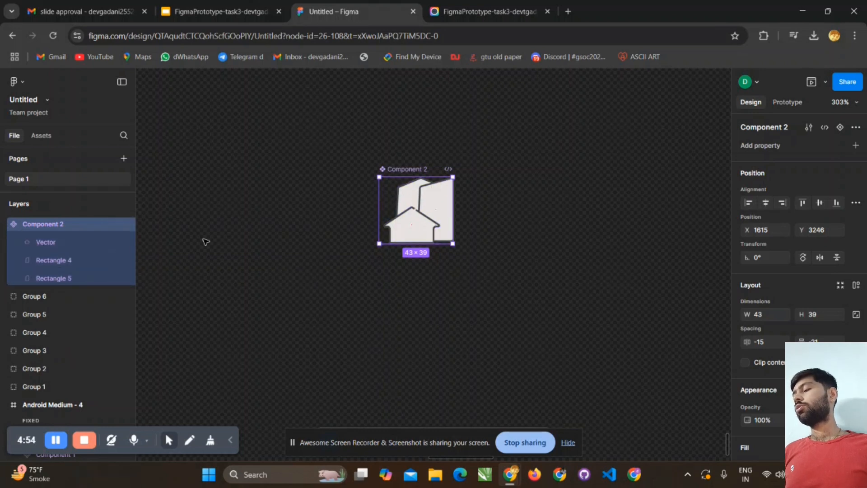
click(5, 225)
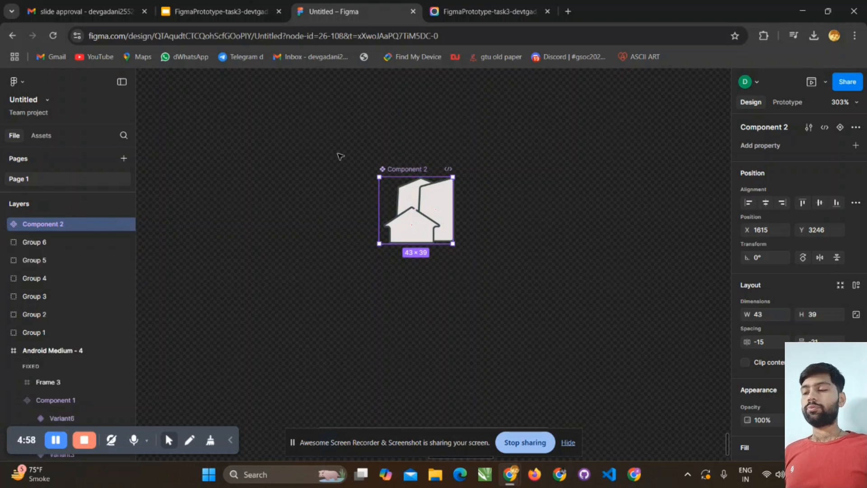
click(421, 136)
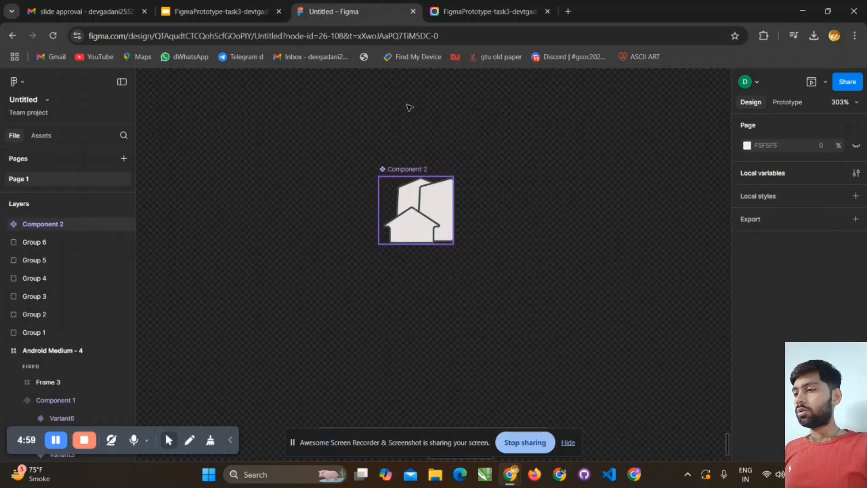
- Add two variants to the house icon component, stacked below the default one
click(415, 207)
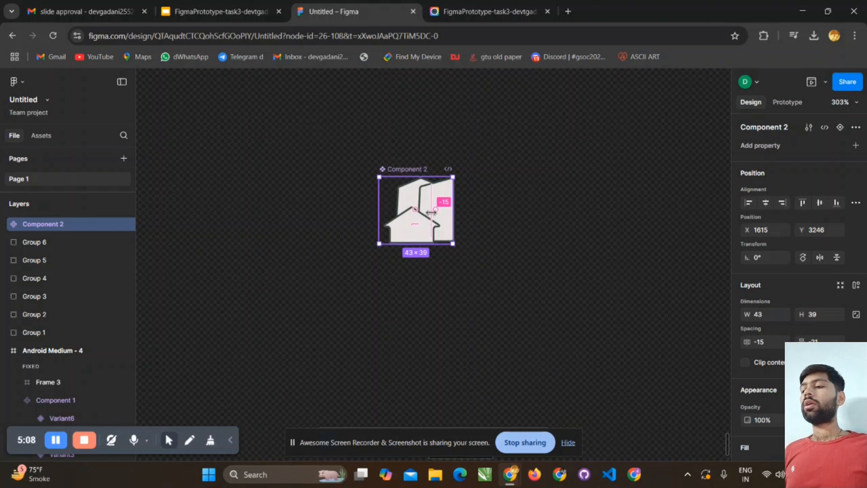
right_click(441, 190)
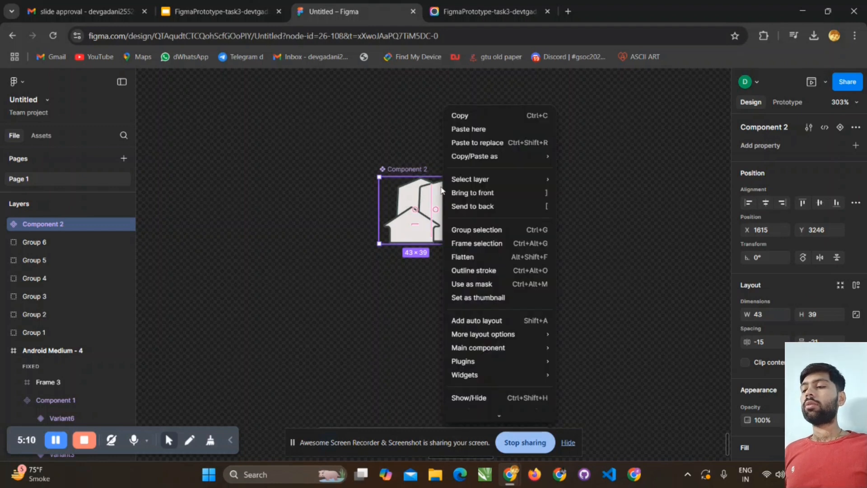
mouse_move(491, 352)
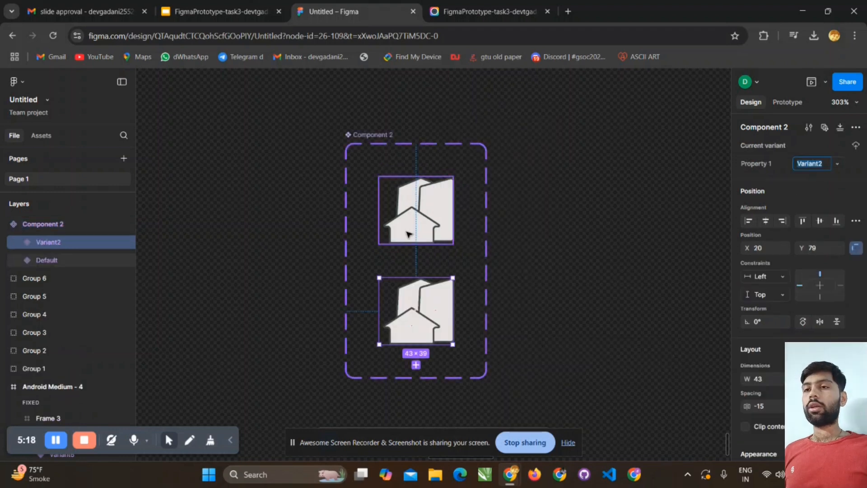
scroll(407, 235, down, 1)
scroll(408, 235, down, 2)
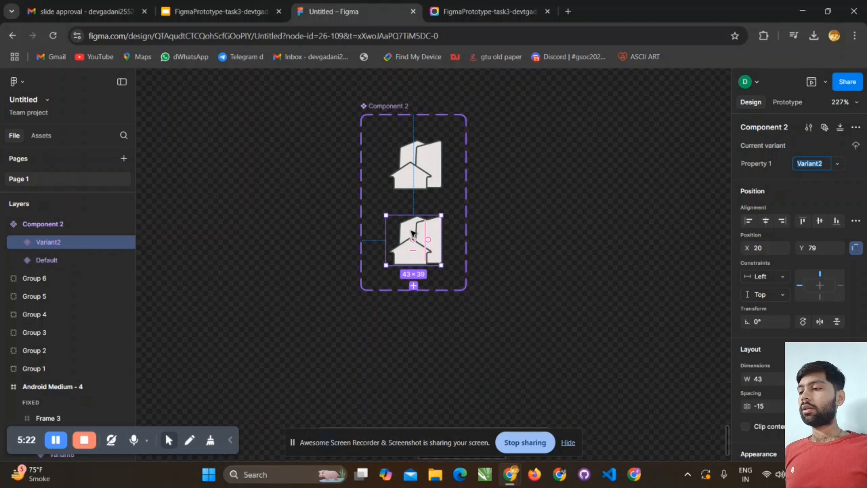
click(414, 285)
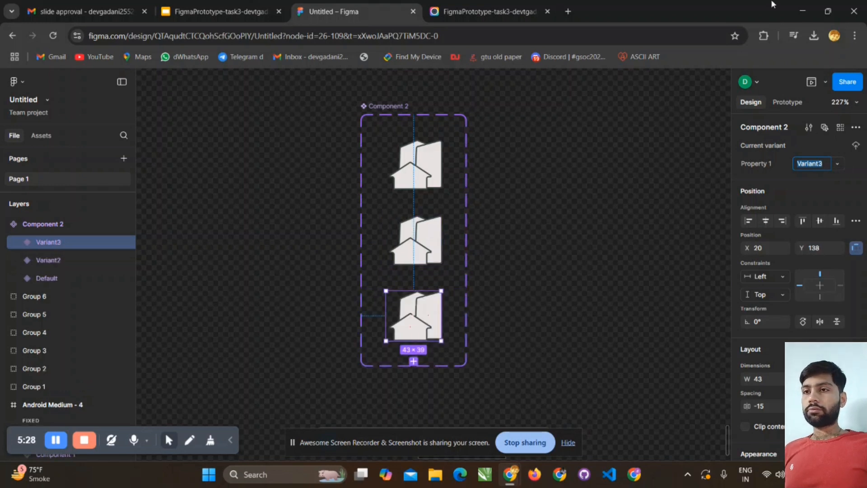
click(649, 185)
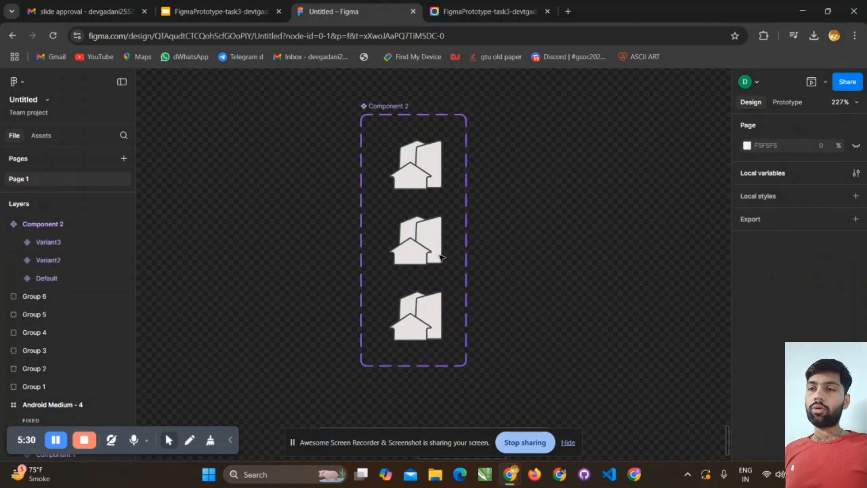
click(414, 318)
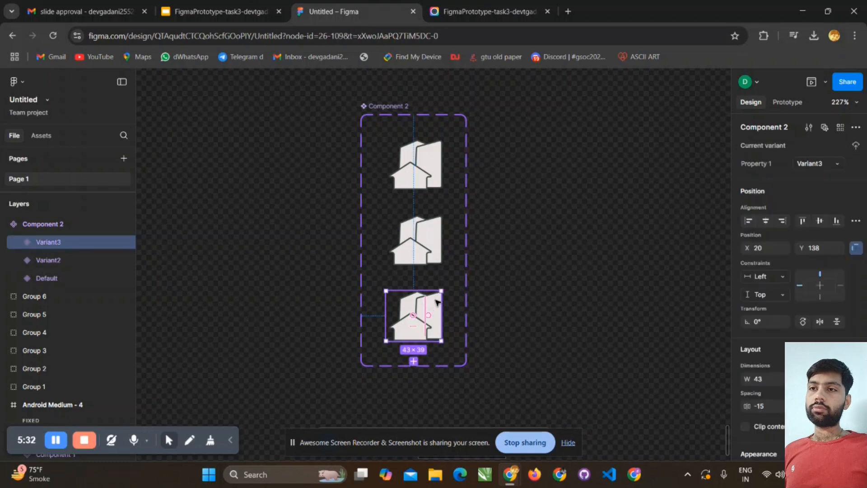
click(855, 128)
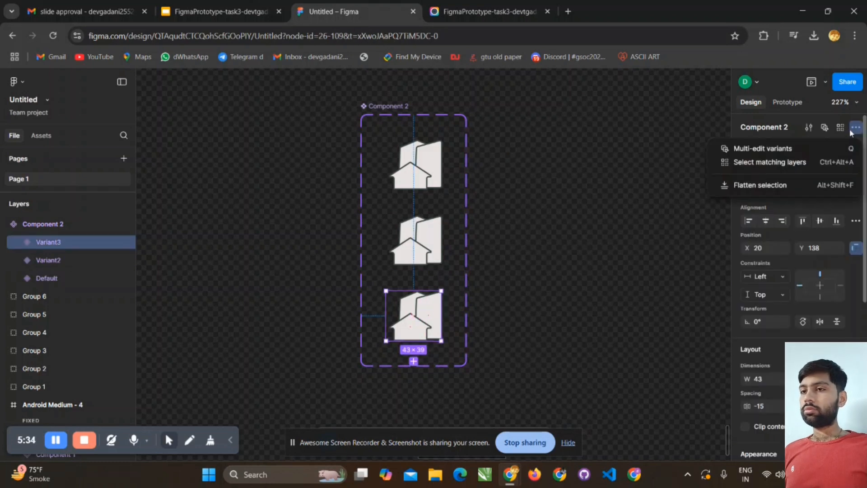
click(649, 167)
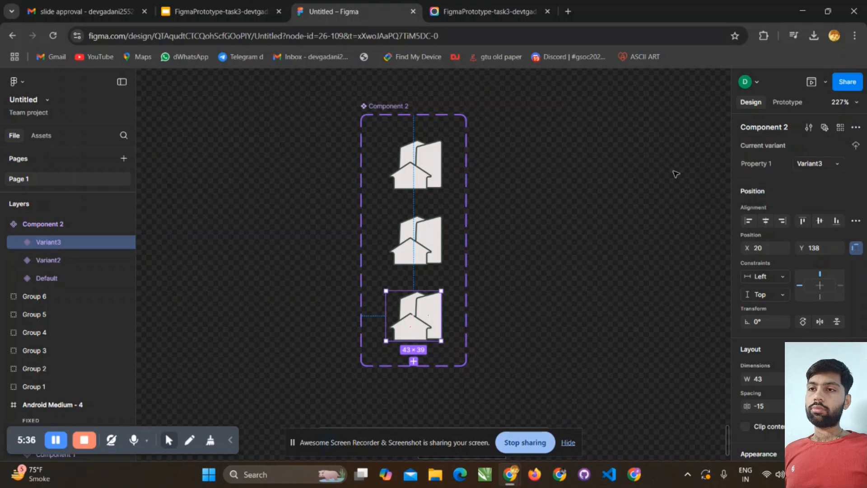
click(428, 176)
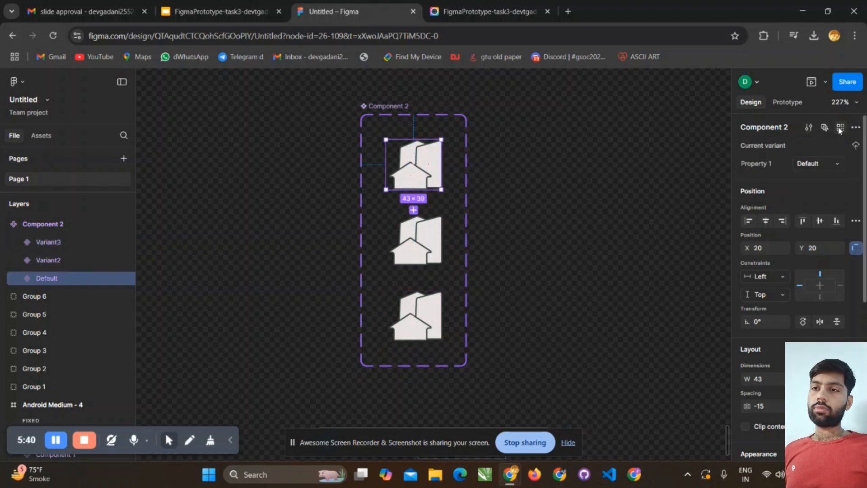
click(855, 128)
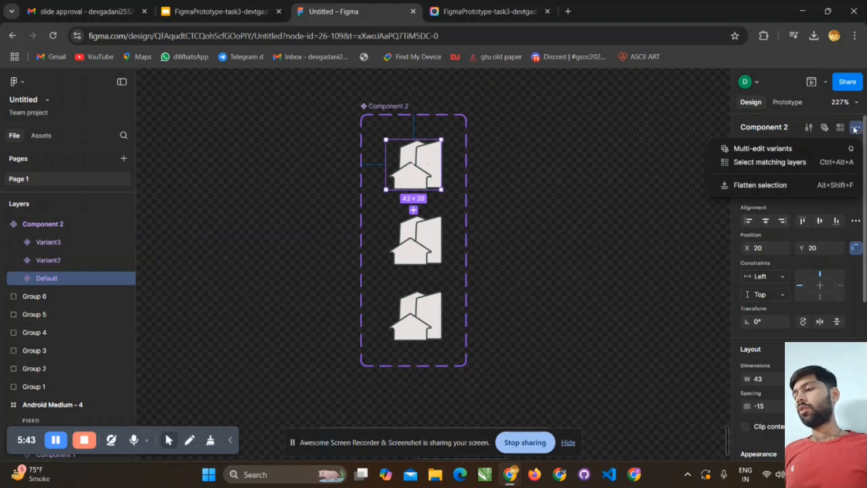
click(631, 151)
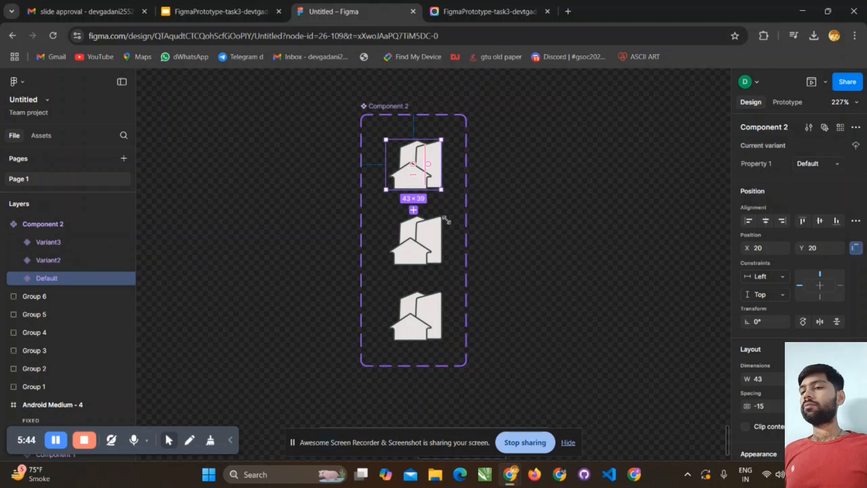
click(433, 327)
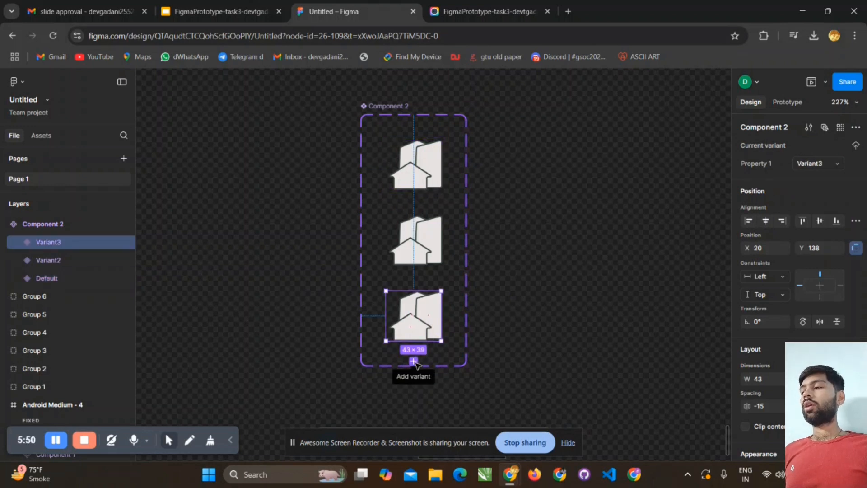
click(497, 278)
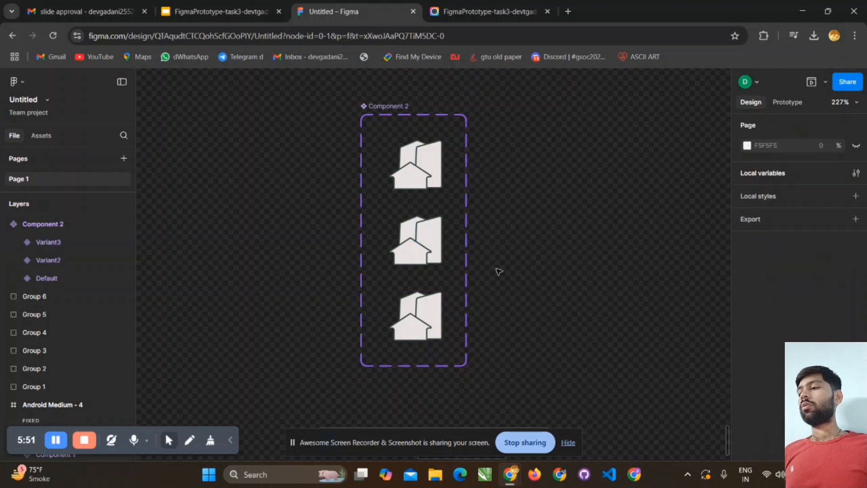
click(424, 172)
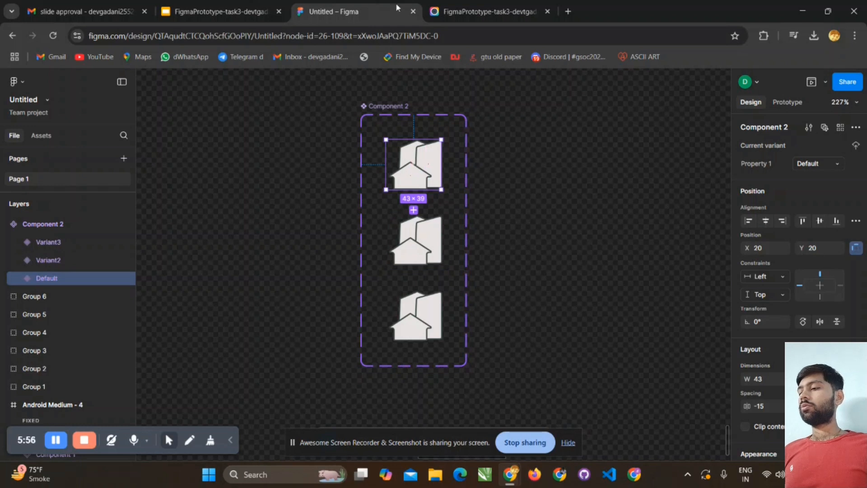
click(412, 245)
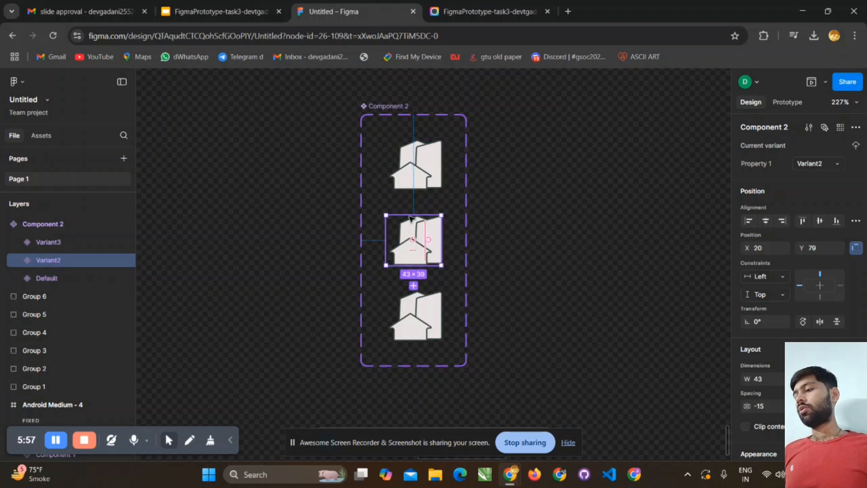
click(428, 181)
click(427, 254)
- Add two more variants below Variant3 in the house icon component set
click(425, 298)
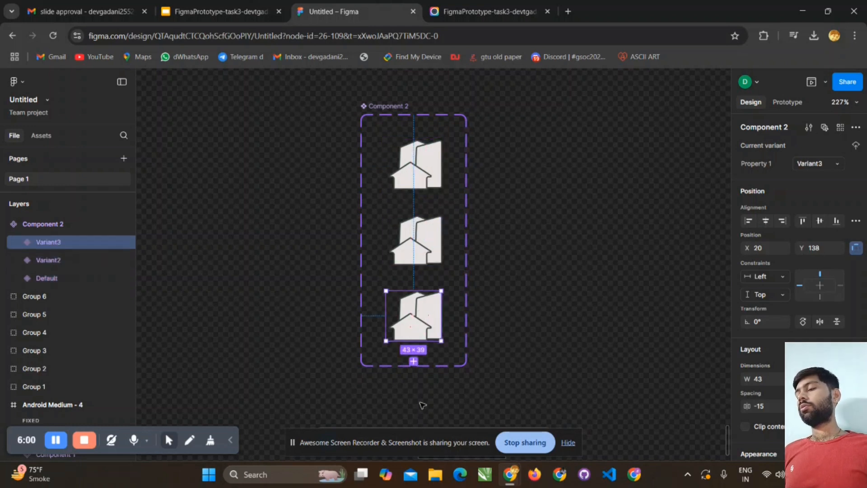
click(413, 361)
scroll(418, 352, down, 3)
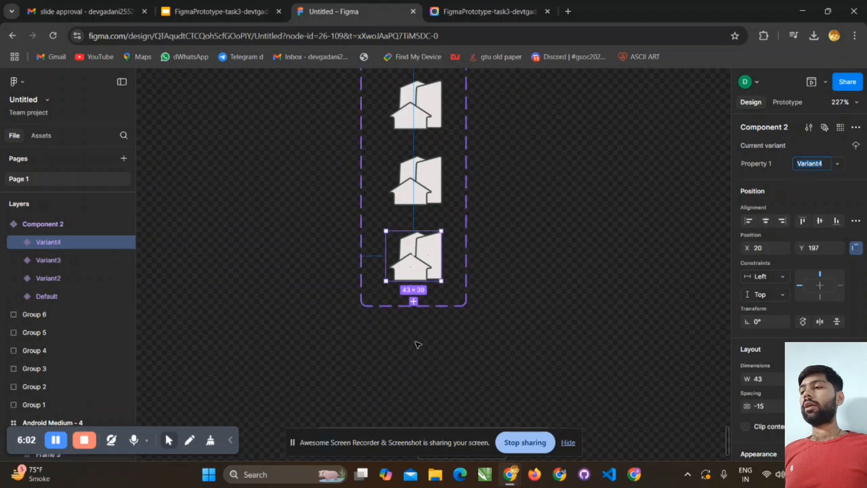
click(413, 300)
scroll(465, 266, up, 3)
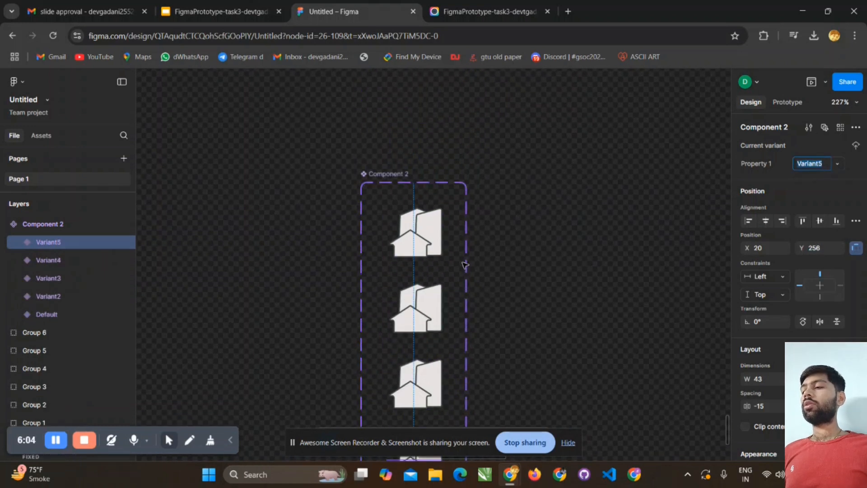
scroll(447, 225, down, 2)
- Select each variant of the house icon component in turn, from Default down to Variant5, to review the set
click(412, 158)
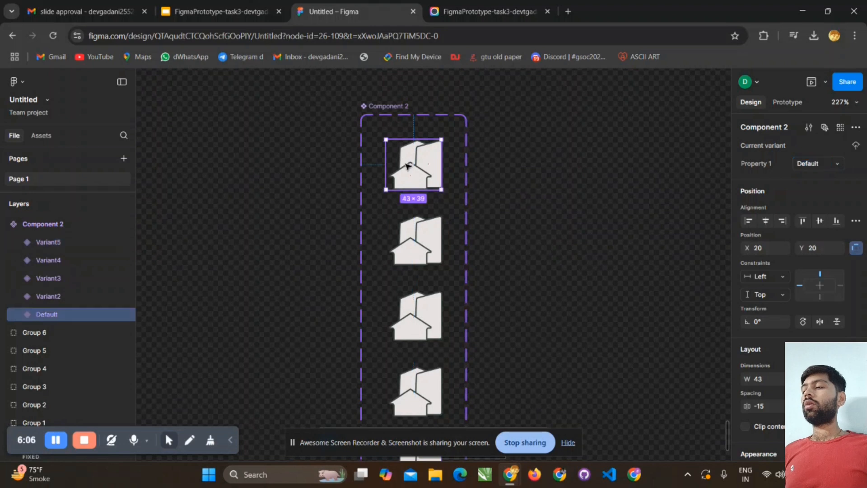
click(436, 237)
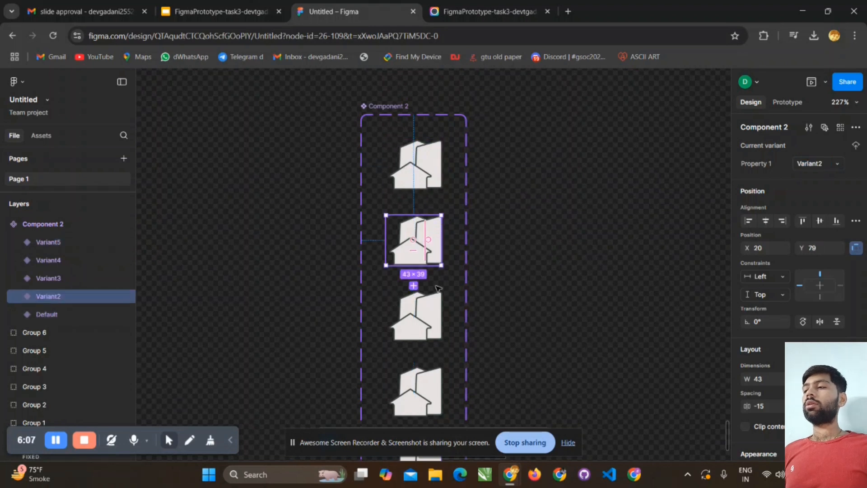
click(434, 320)
scroll(435, 320, down, 3)
click(425, 262)
click(425, 336)
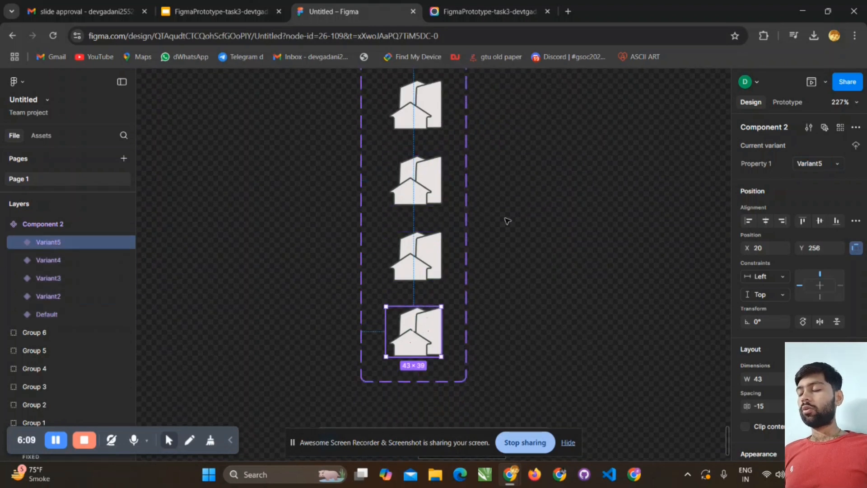
scroll(507, 219, up, 2)
scroll(428, 173, up, 2)
- Rotate the rear building shape, Rectangle 5, inside Variant2 of the house icon to 10°
click(423, 239)
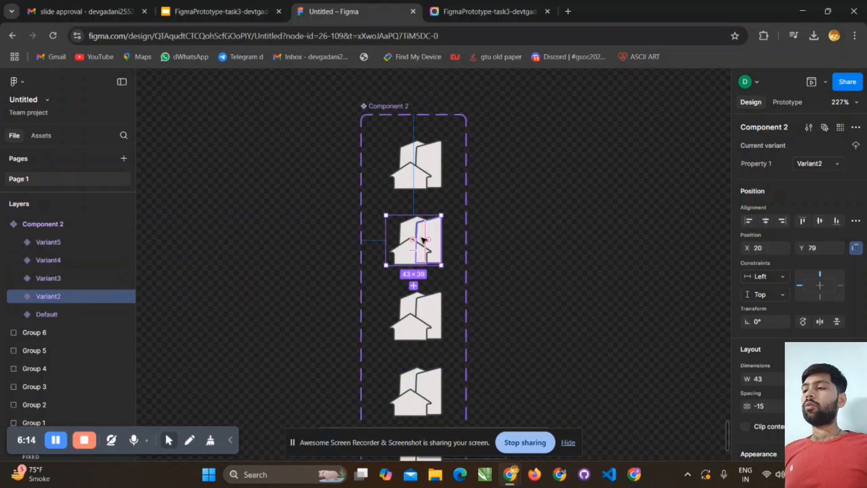
ctrl+scroll(424, 239, up, 5)
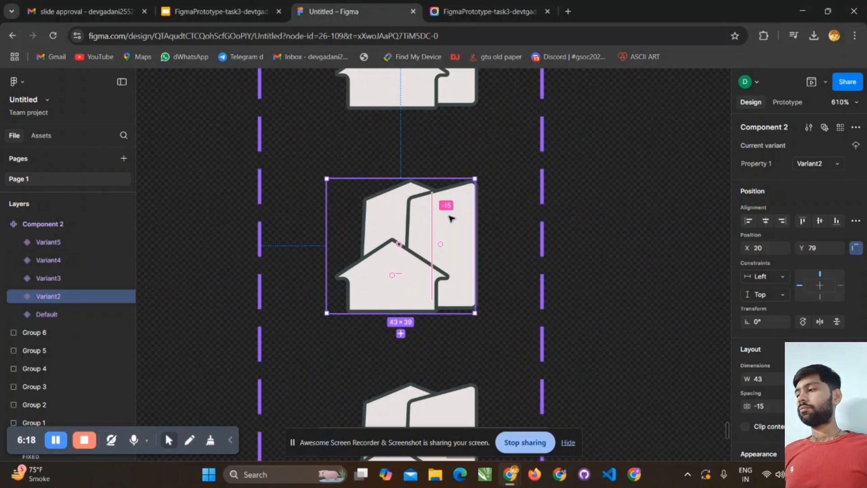
click(515, 228)
double_click(407, 226)
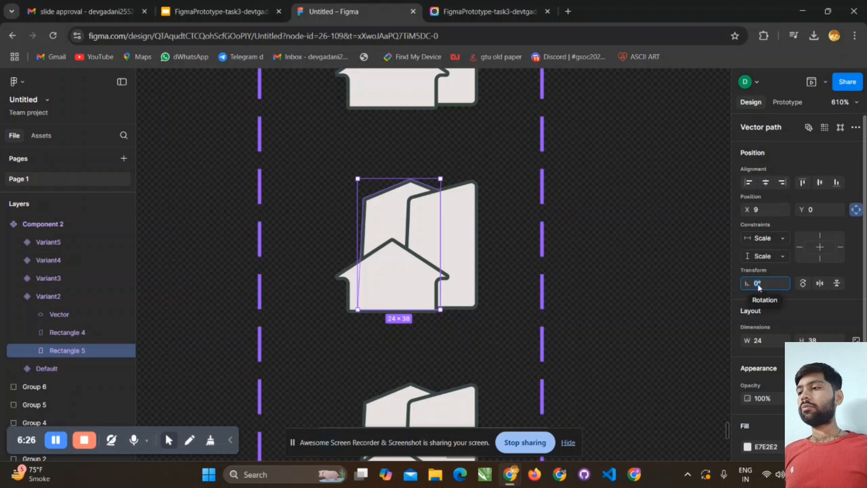
text(10)
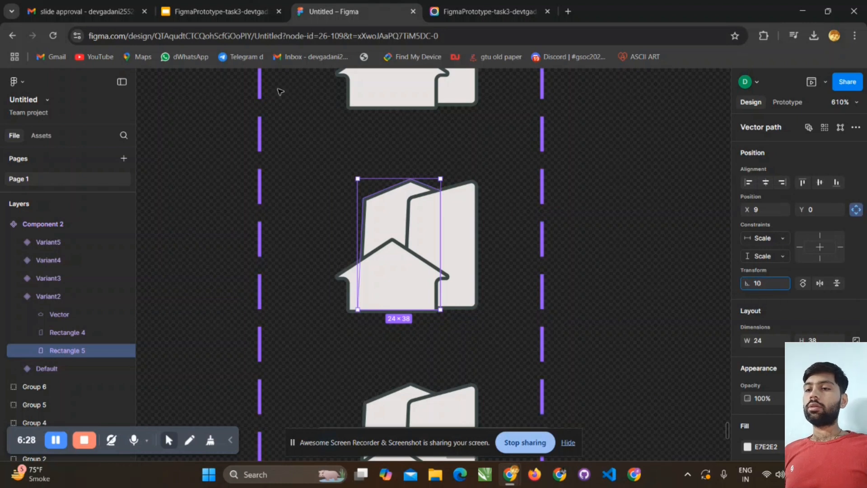
key(Return)
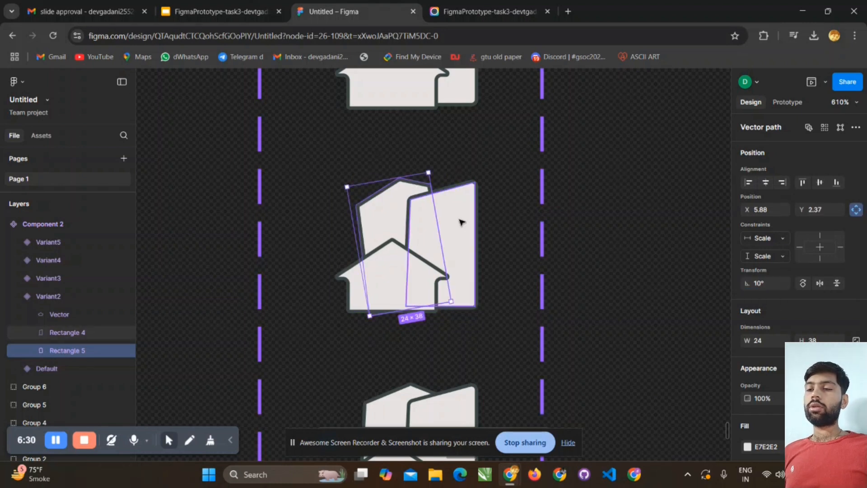
- Set the rotation of the right-hand building, Rectangle 4, in Variant2 to -10°
click(460, 222)
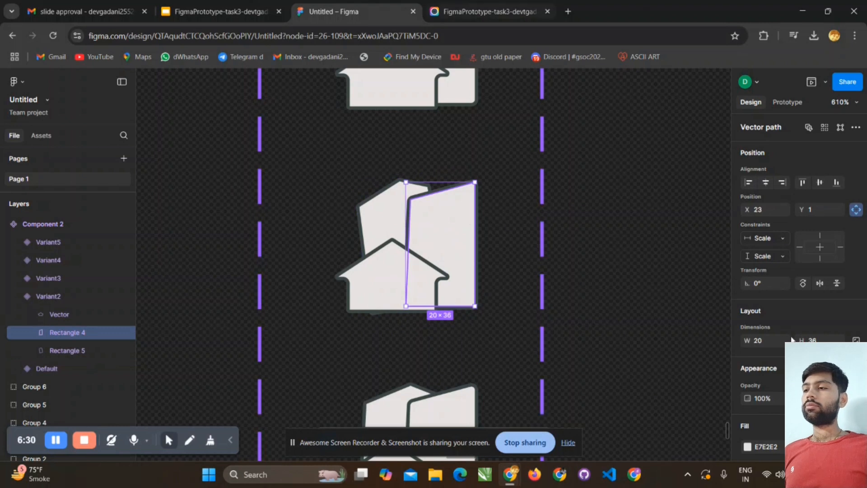
key(Return)
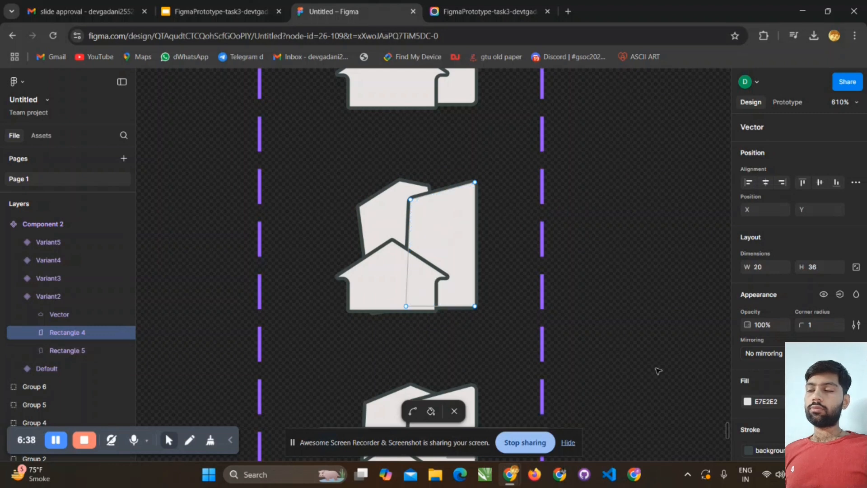
scroll(758, 307, down, 2)
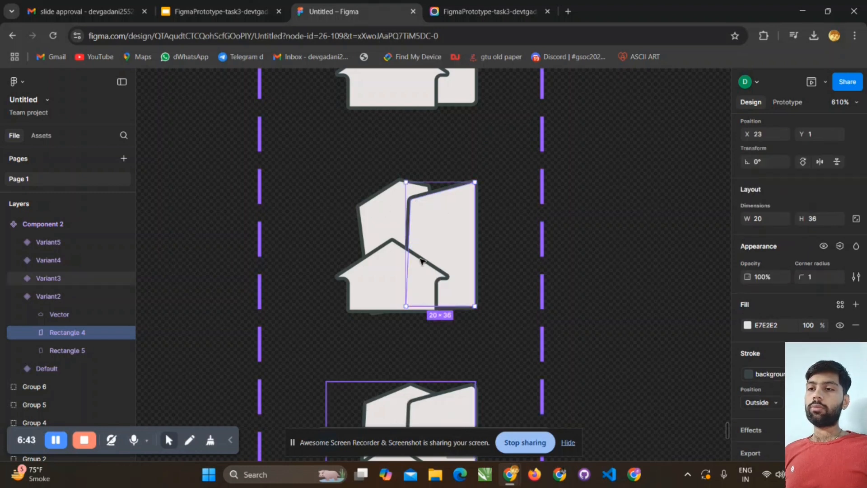
click(454, 410)
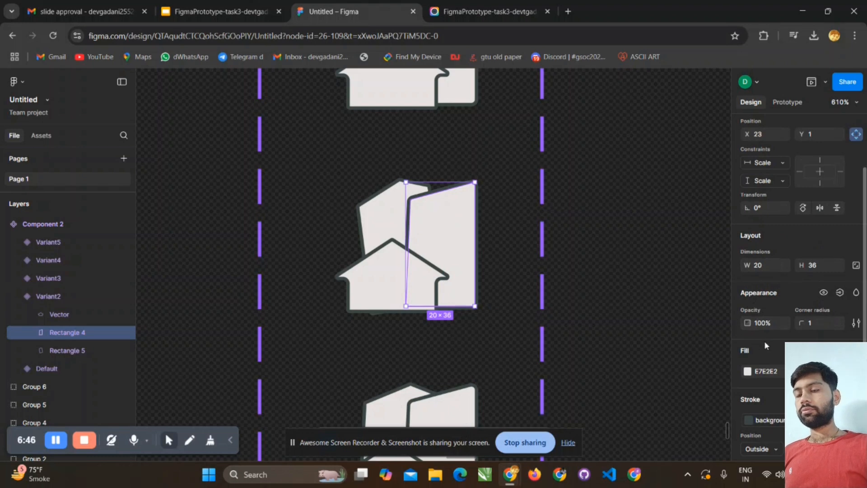
scroll(764, 342, down, 3)
scroll(764, 343, up, 5)
click(760, 284)
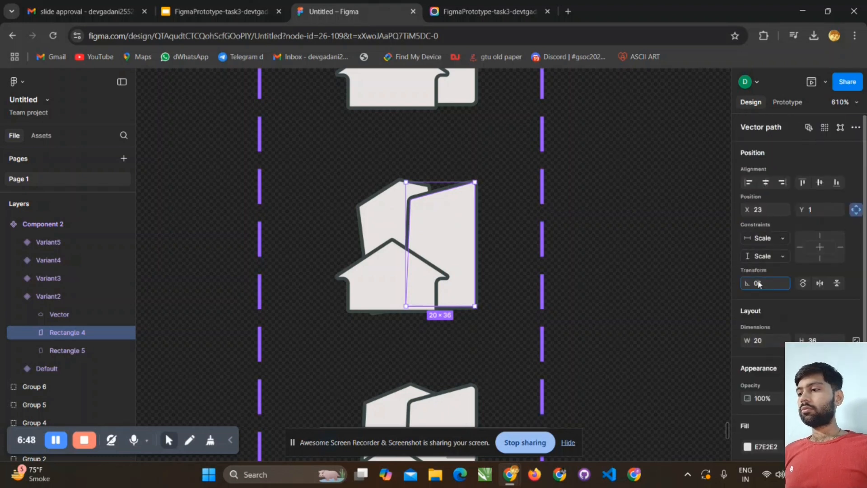
text(-10)
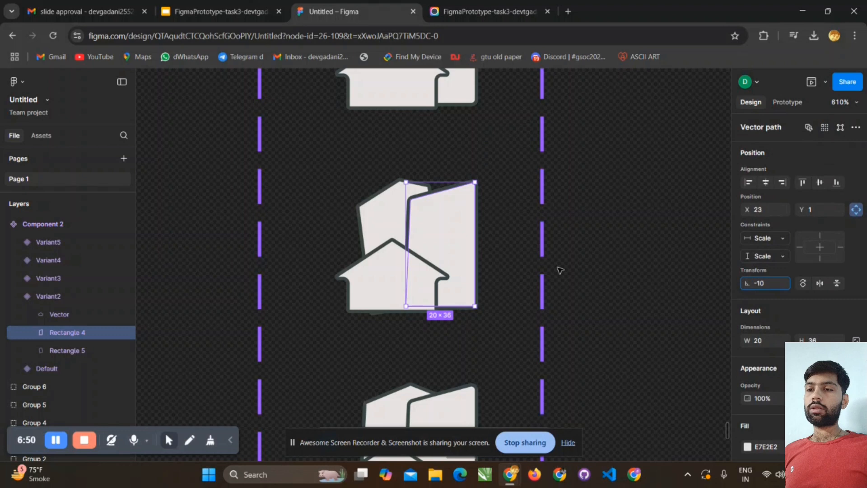
key(Return)
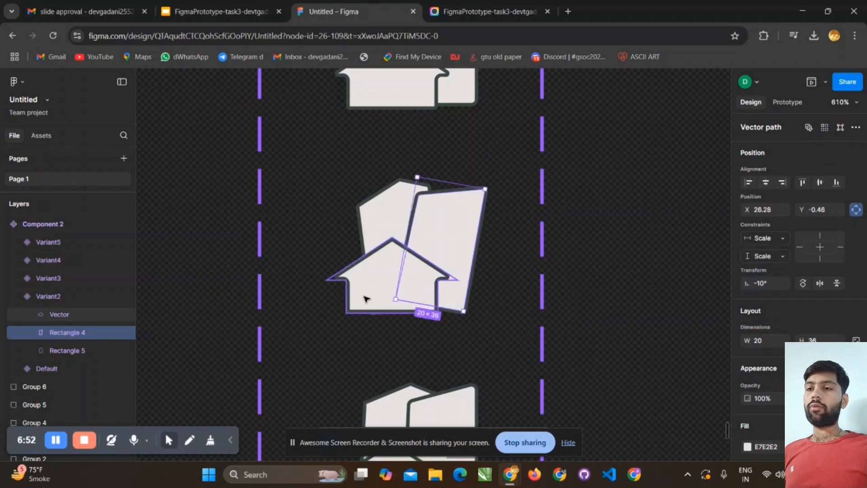
- Move the front house shape in Variant2 to a Y position of 15 and clear the selection
click(364, 298)
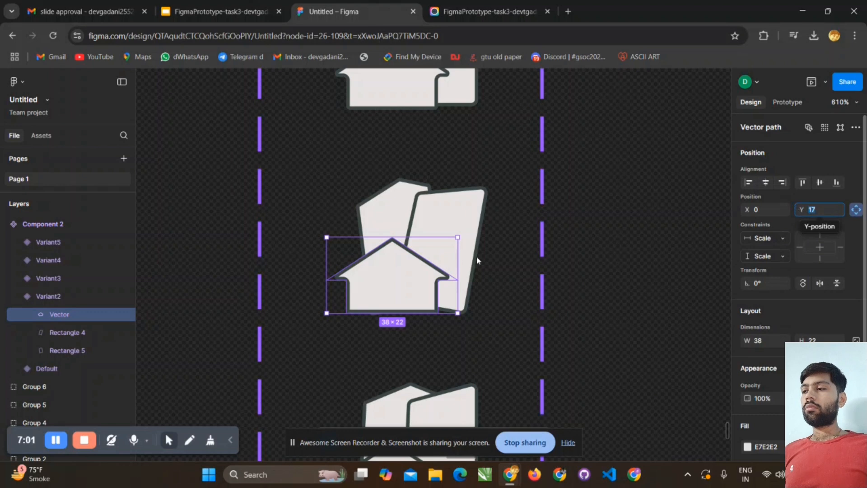
mouse_move(801, 210)
mouse_down()
mouse_move(822, 199)
mouse_move(795, 209)
mouse_move(803, 208)
mouse_up()
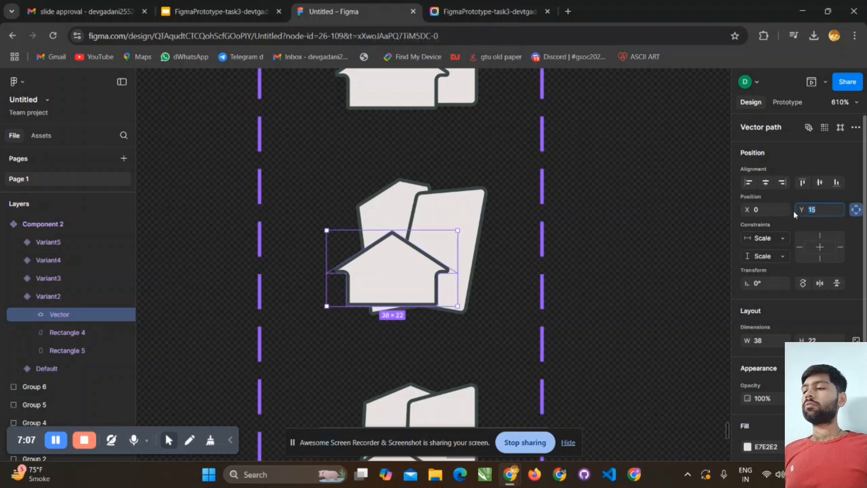
click(621, 243)
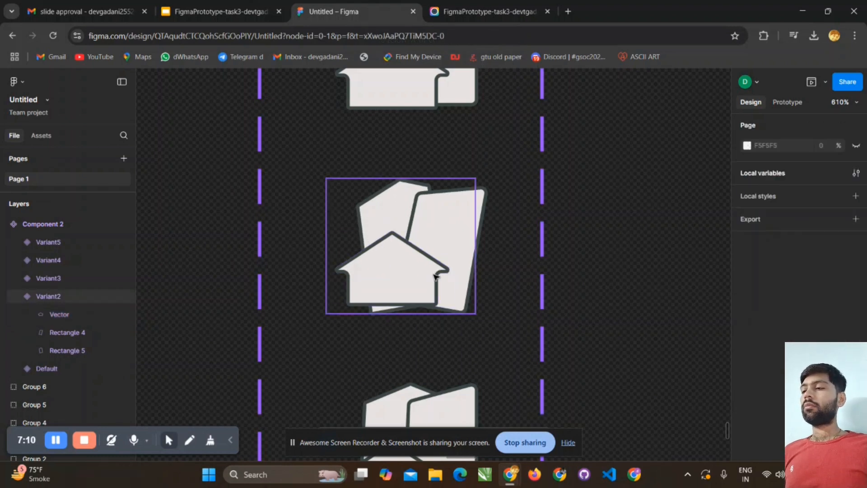
- Rotate the rear building shape, Rectangle 5, inside Variant3 to -10°
scroll(435, 276, down, 3)
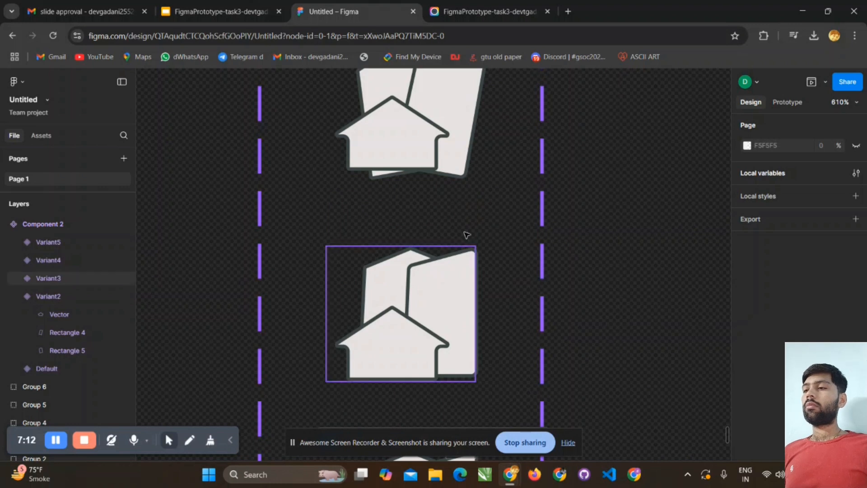
click(381, 285)
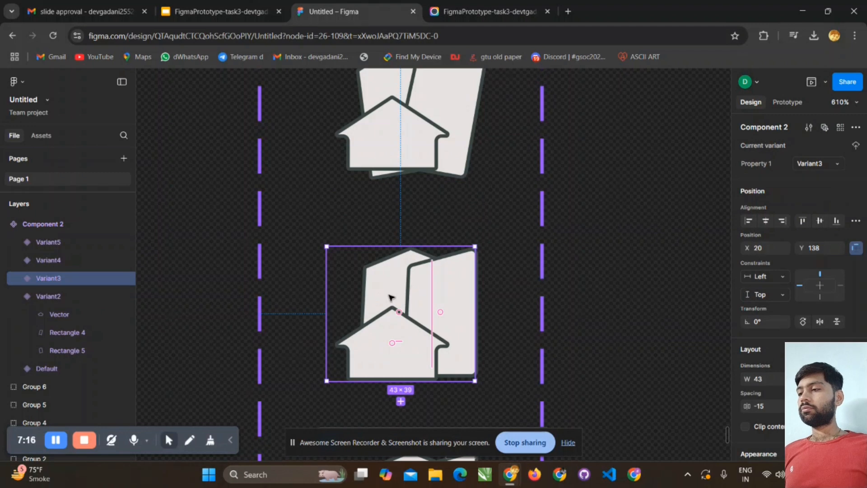
click(601, 234)
click(395, 284)
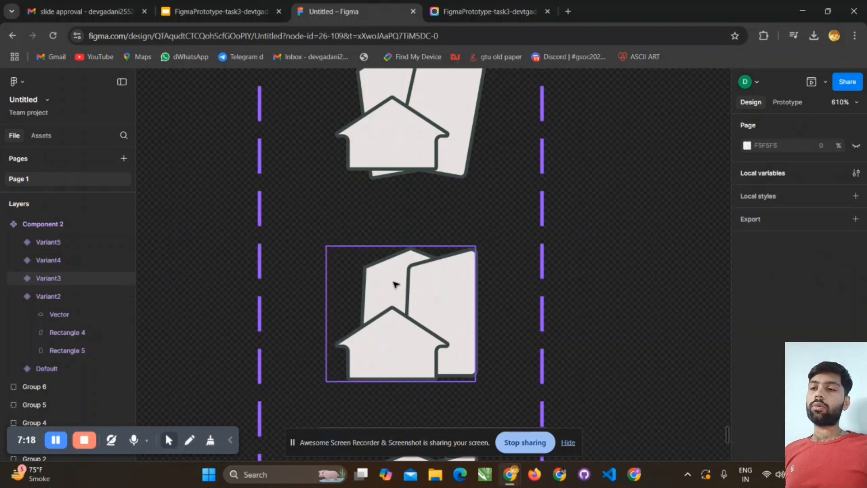
double_click(397, 284)
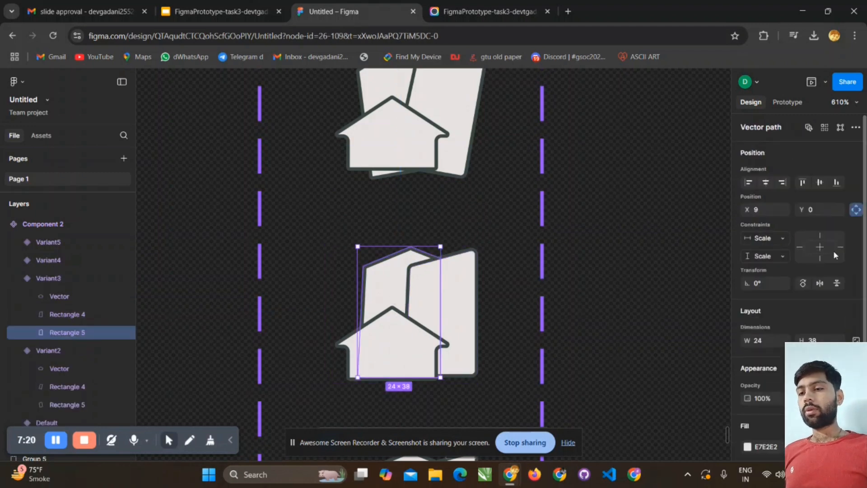
click(748, 283)
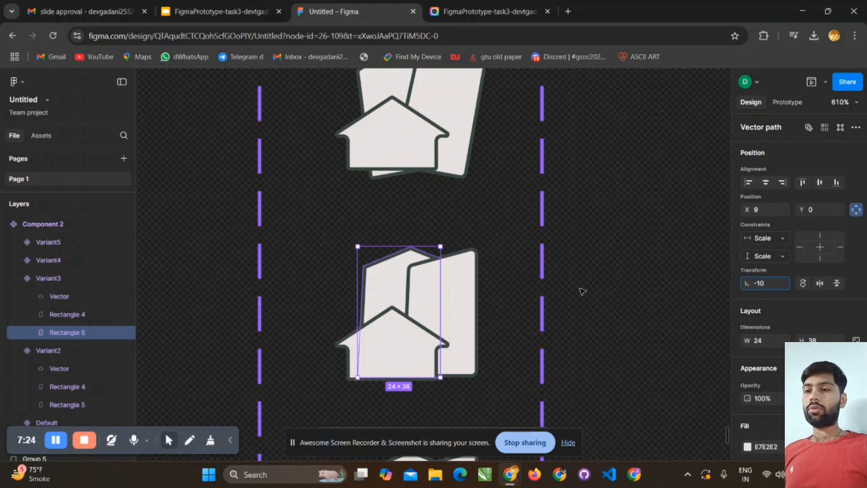
- Rotate the right-hand building, Rectangle 4, in Variant3 to 10° and clear the selection
click(471, 300)
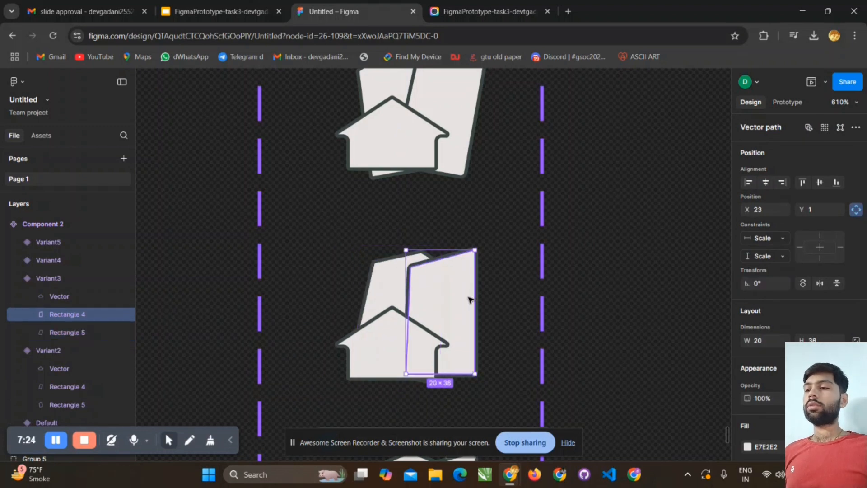
click(760, 283)
text(1)
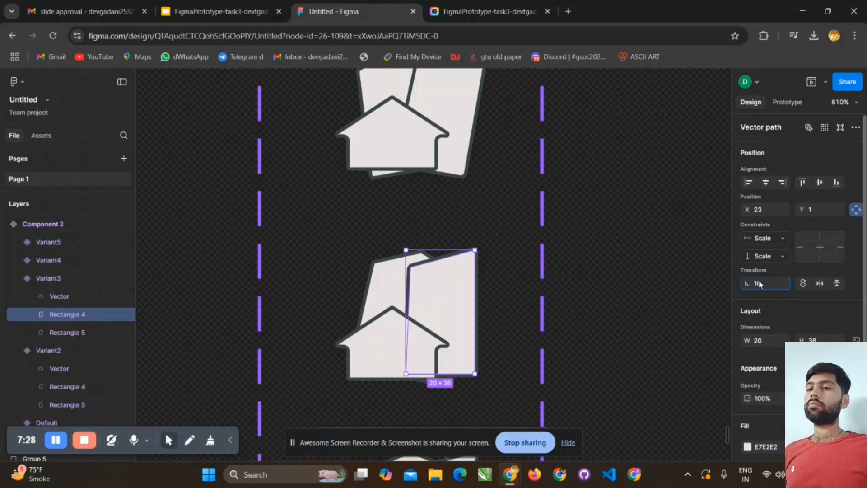
click(569, 297)
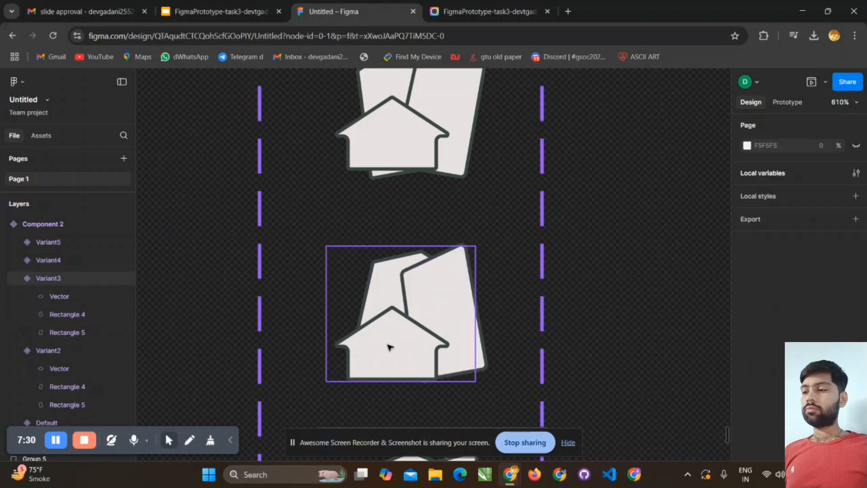
- Set the Y position of the front house shape in Variant3 to 19 and deselect it
click(391, 347)
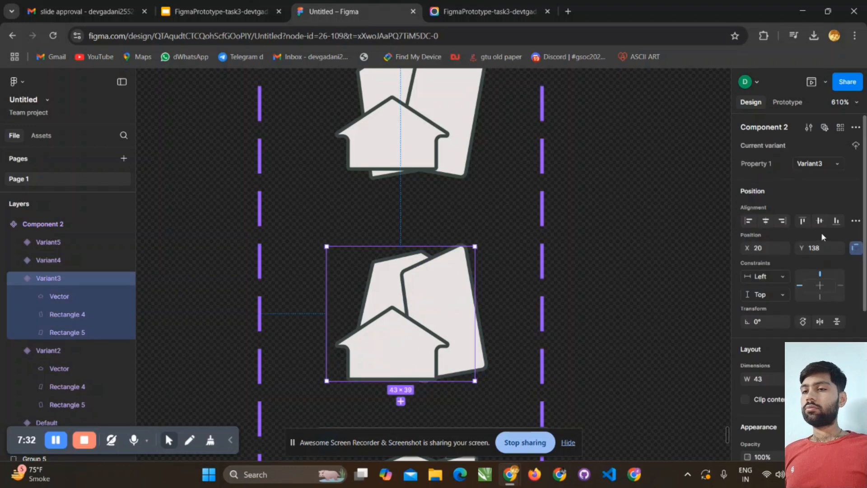
click(638, 312)
double_click(430, 361)
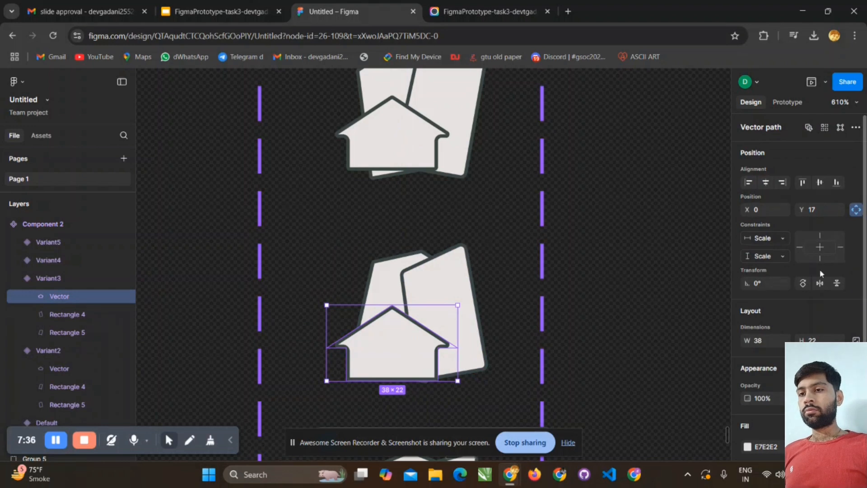
click(814, 212)
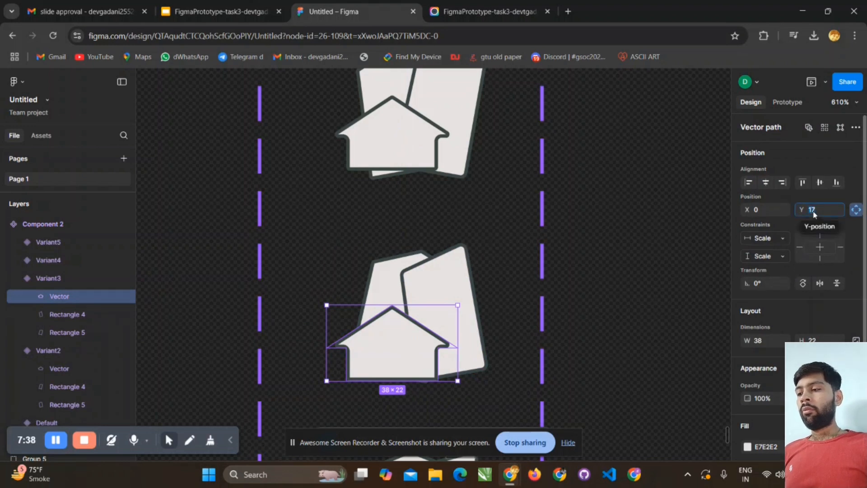
key(Down)
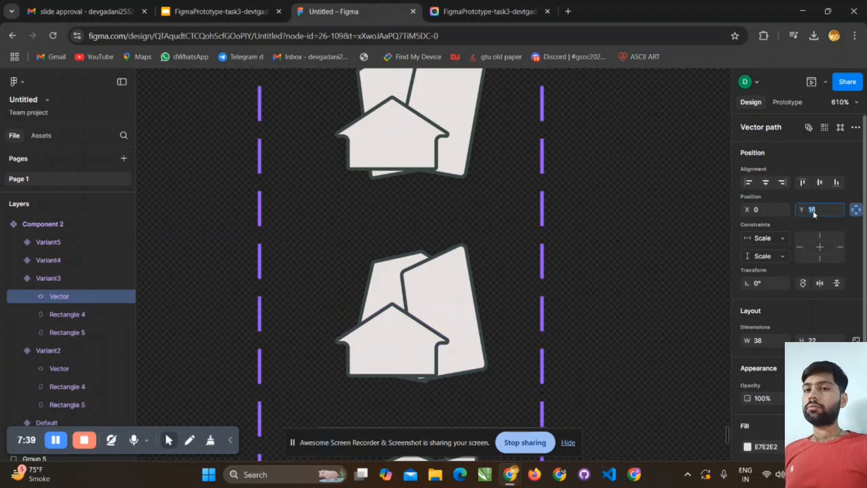
key(Up)
key(Up)
key(Up)
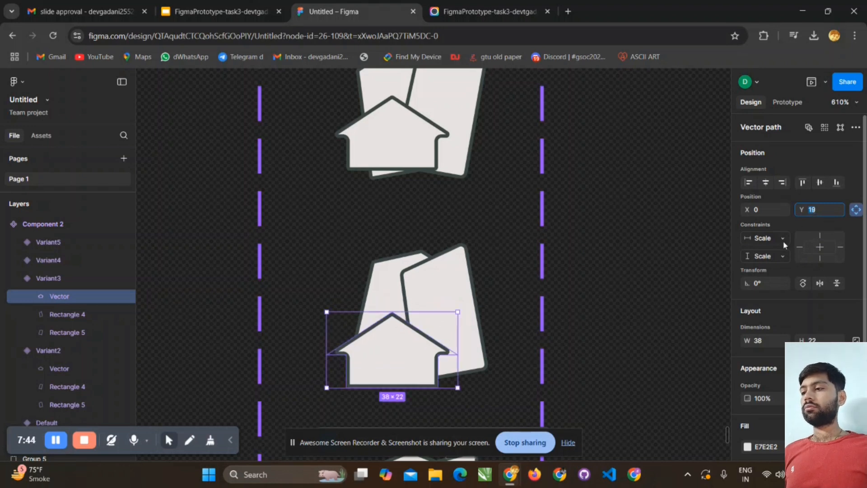
click(647, 289)
- Delete Variant5, the last house icon in the component set
scroll(503, 310, down, 5)
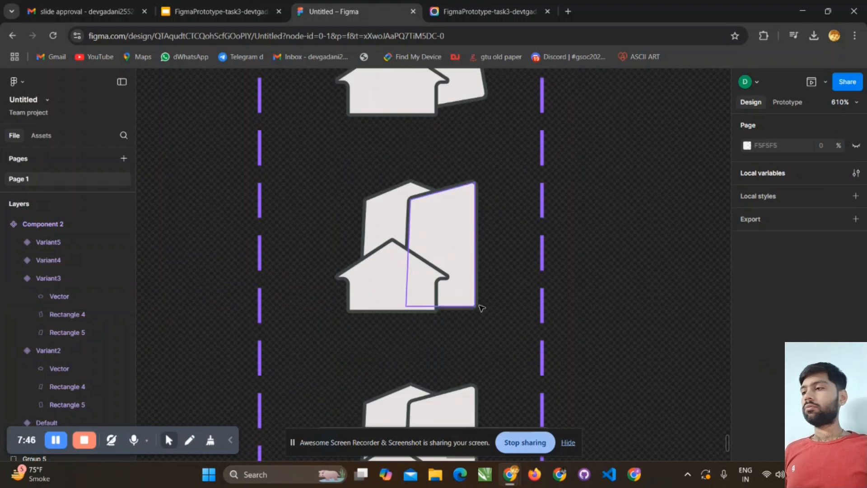
click(481, 308)
scroll(510, 227, down, 3)
click(435, 324)
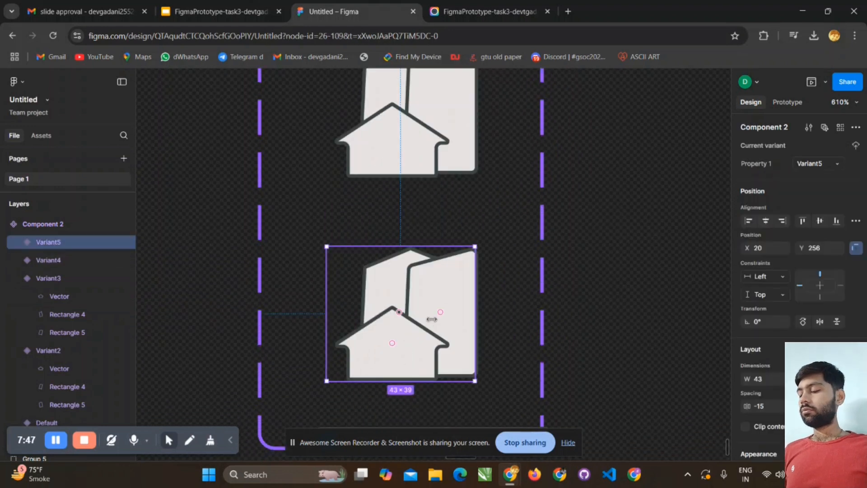
key(Delete)
scroll(480, 280, up, 2)
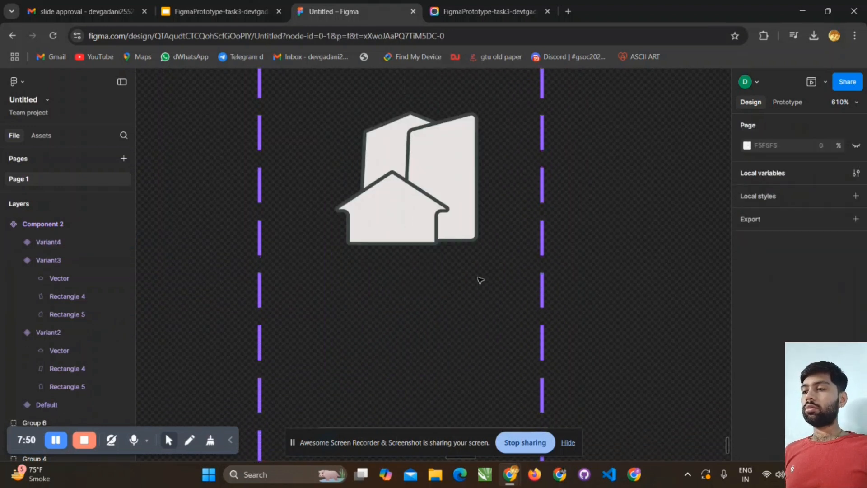
- Delete Variant4, the last house icon in the component set
scroll(480, 280, down, 3)
scroll(480, 279, down, 2)
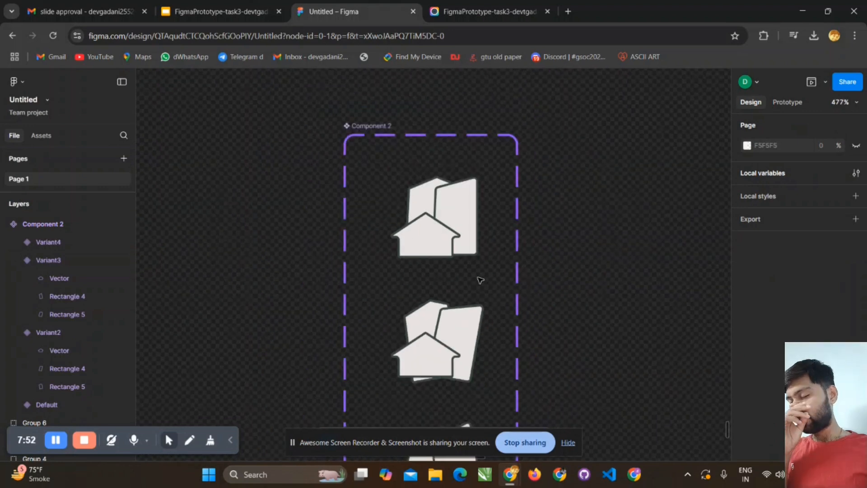
scroll(481, 282, down, 5)
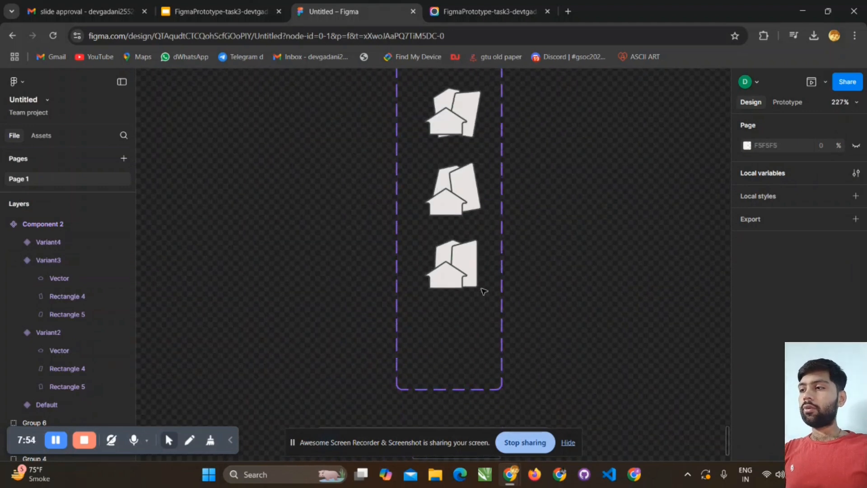
scroll(484, 291, up, 2)
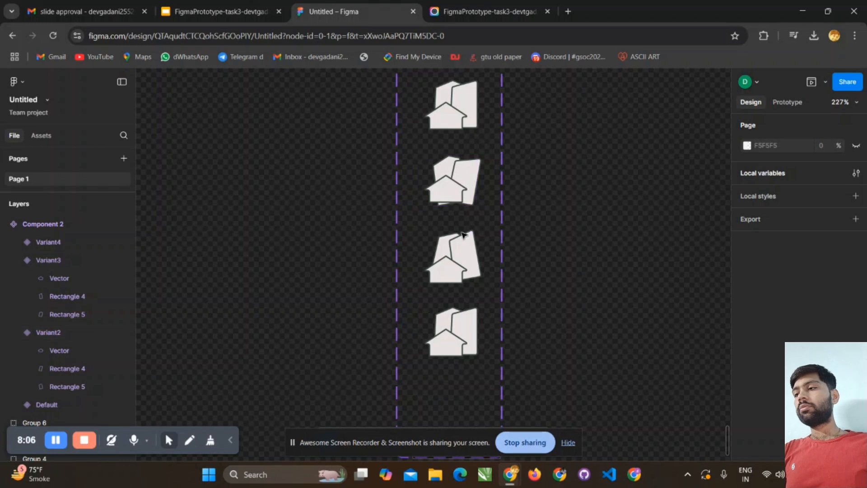
click(468, 334)
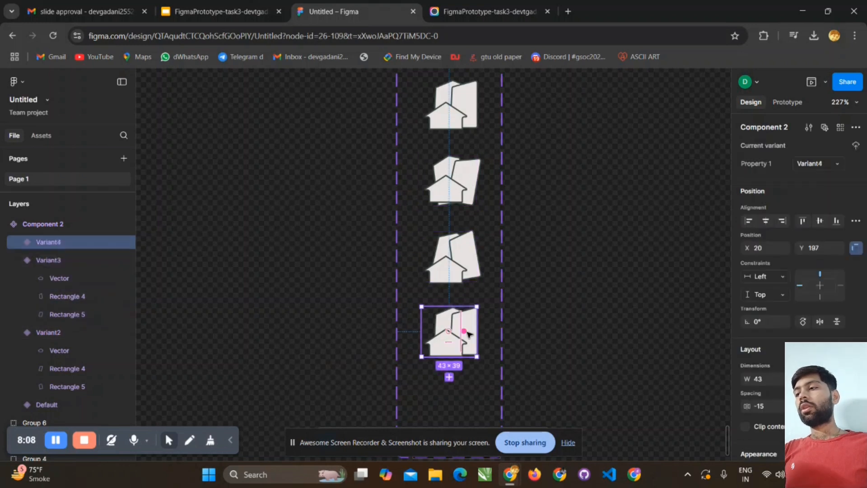
key(Delete)
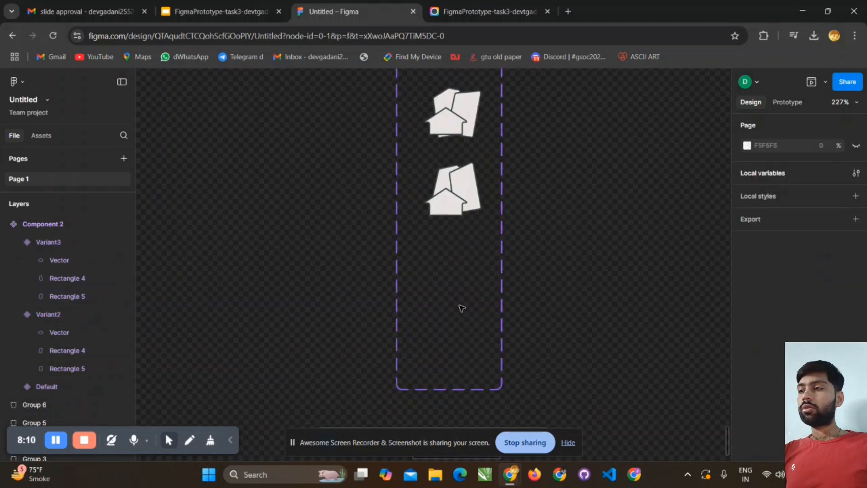
- Add a prototype connection from the Default house icon to Variant2
scroll(461, 306, up, 4)
scroll(452, 311, down, 2)
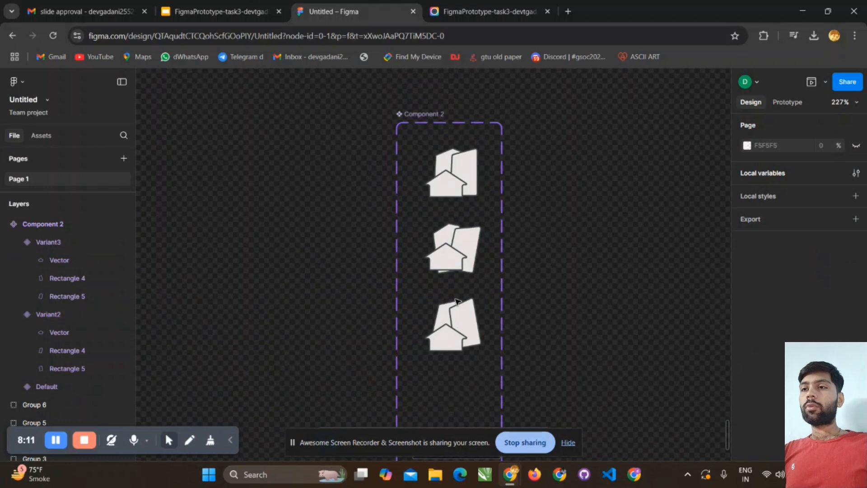
click(466, 185)
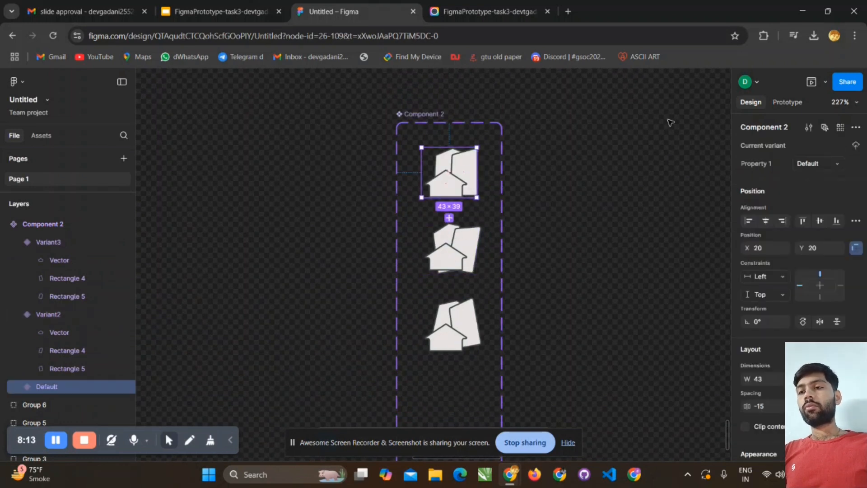
click(785, 103)
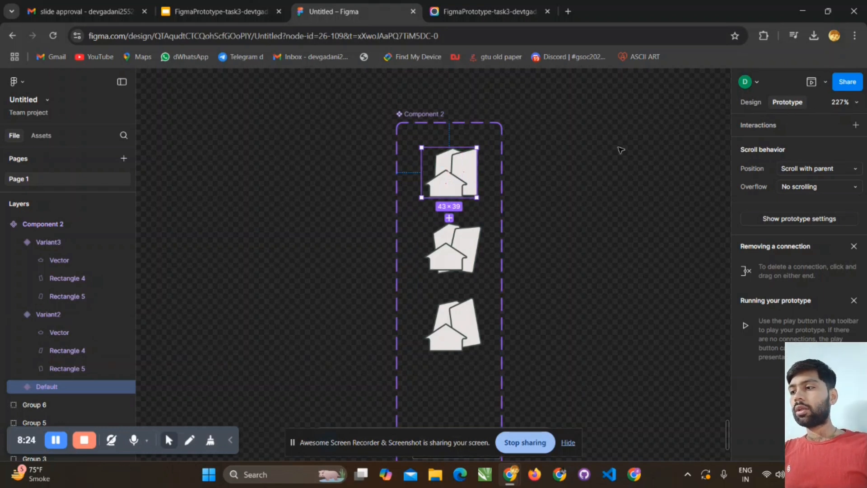
mouse_move(450, 198)
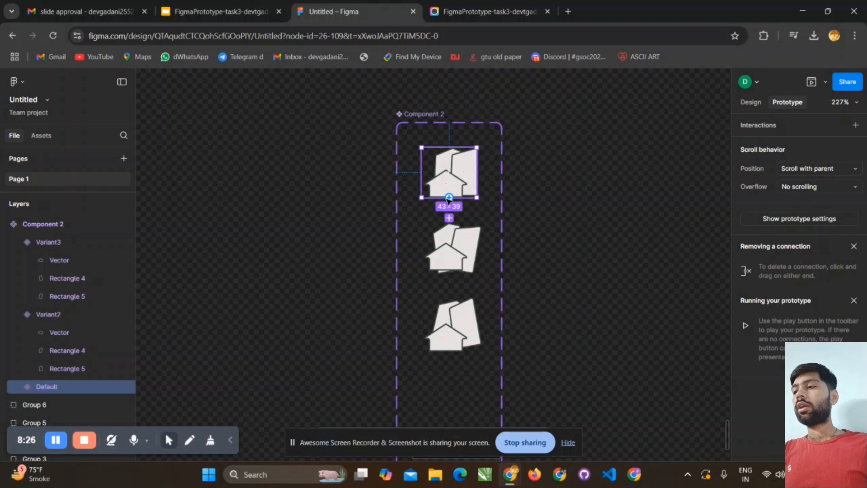
drag(450, 199, 458, 230)
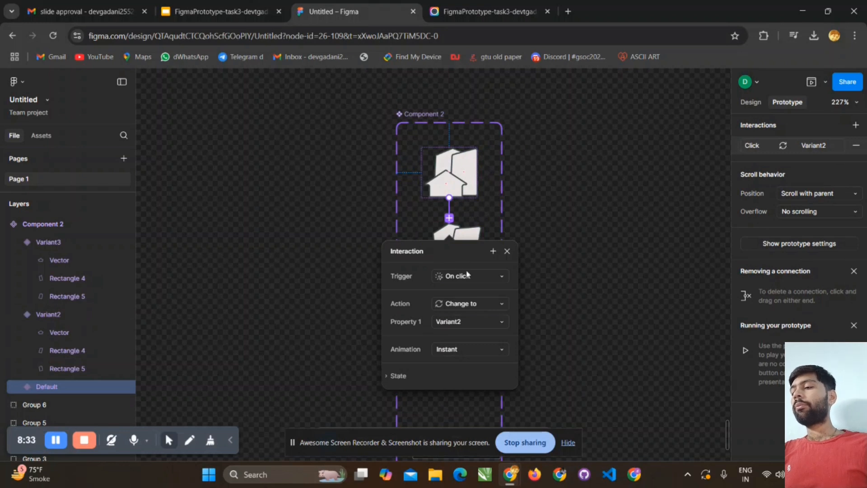
- Set the Default-to-Variant2 interaction's trigger to After delay with a delay of 100 ms
click(489, 278)
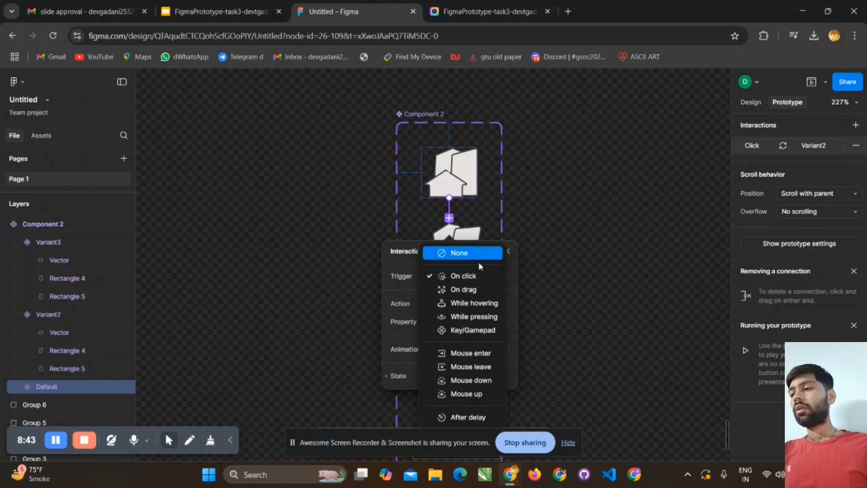
click(461, 416)
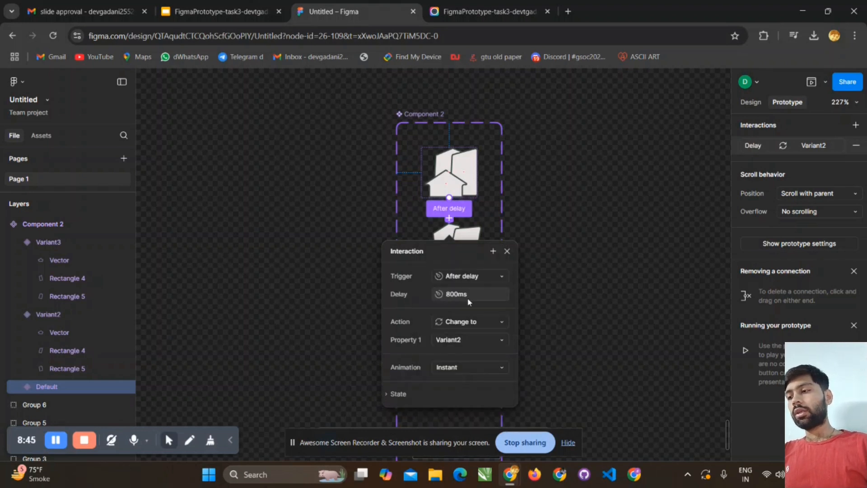
click(453, 295)
text(1)
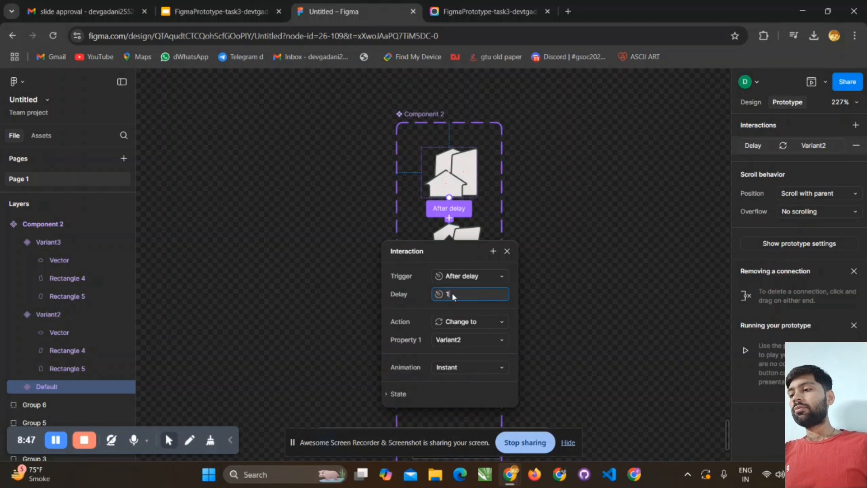
text(00)
key(Return)
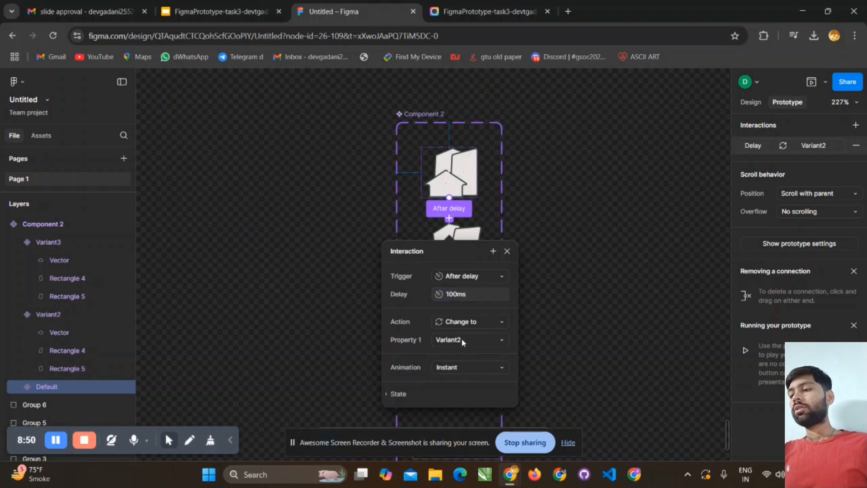
- Set the Default-to-Variant2 interaction's animation to Smart animate with a duration of 100 ms
click(459, 366)
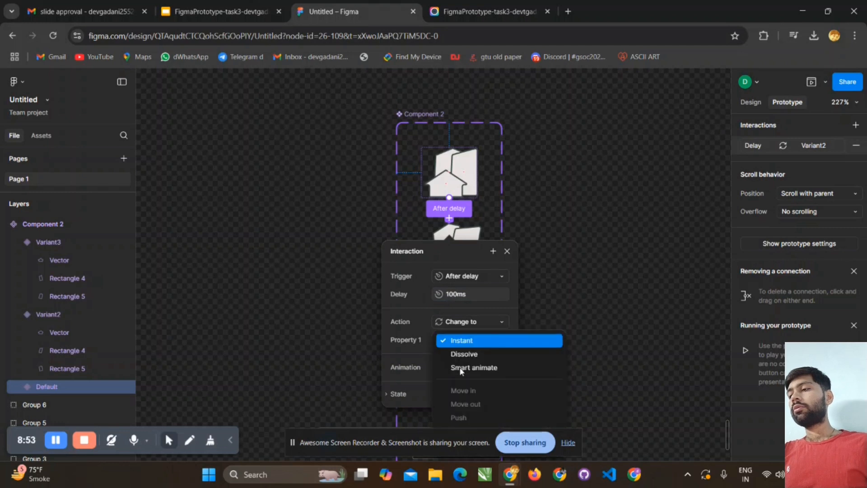
click(461, 370)
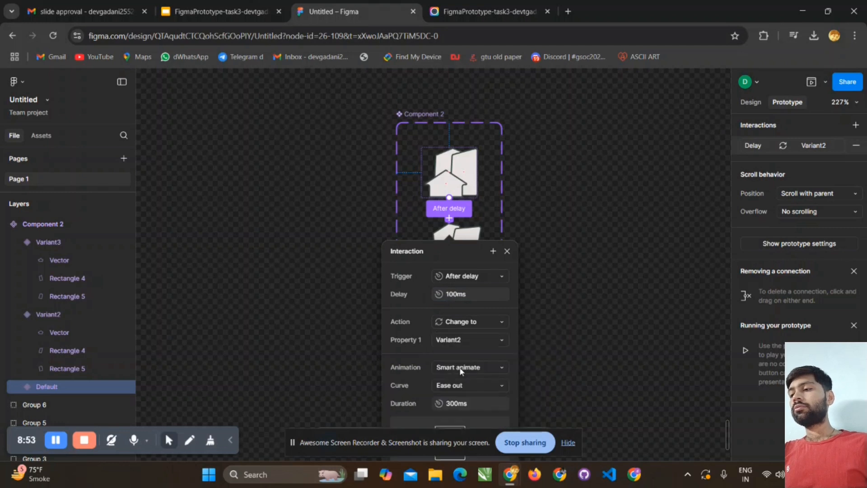
scroll(461, 369, down, 3)
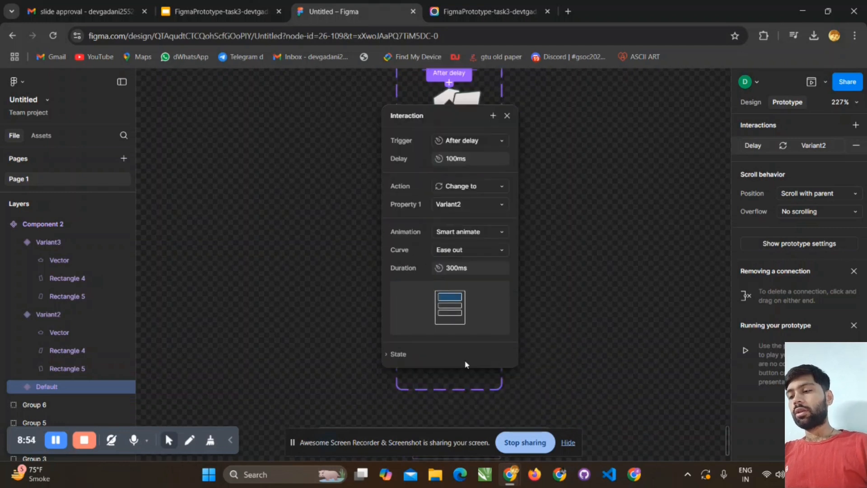
click(464, 269)
text(100)
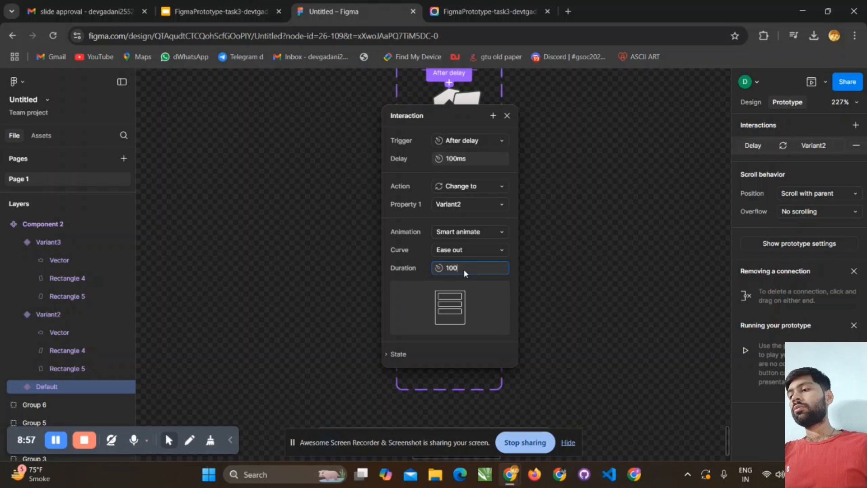
key(Return)
- Set the animation curve of the Default-to-Variant2 interaction to Quick and close the interaction settings
click(489, 250)
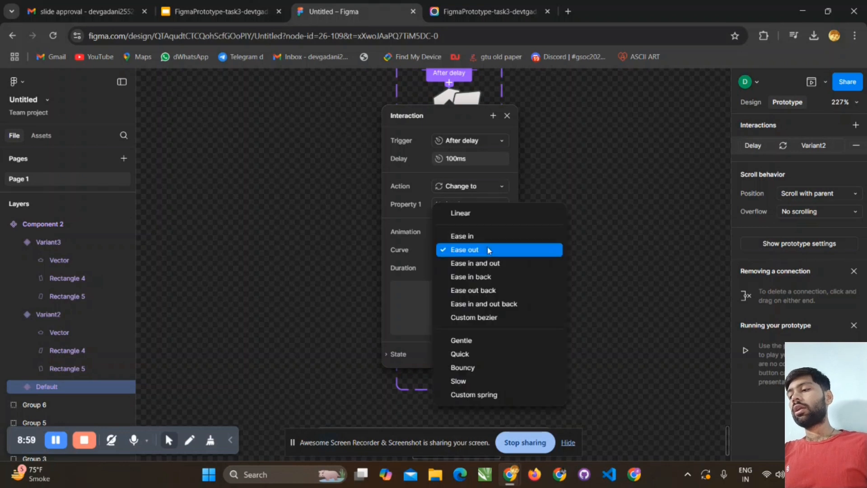
click(516, 354)
click(488, 250)
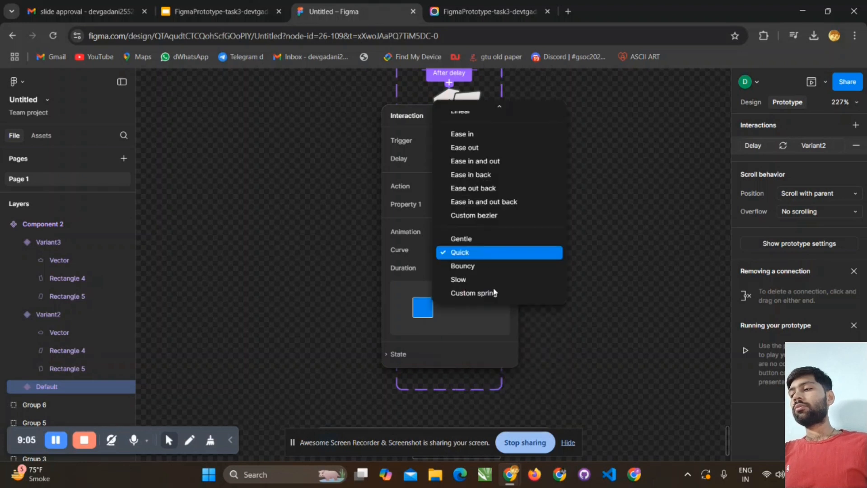
click(605, 286)
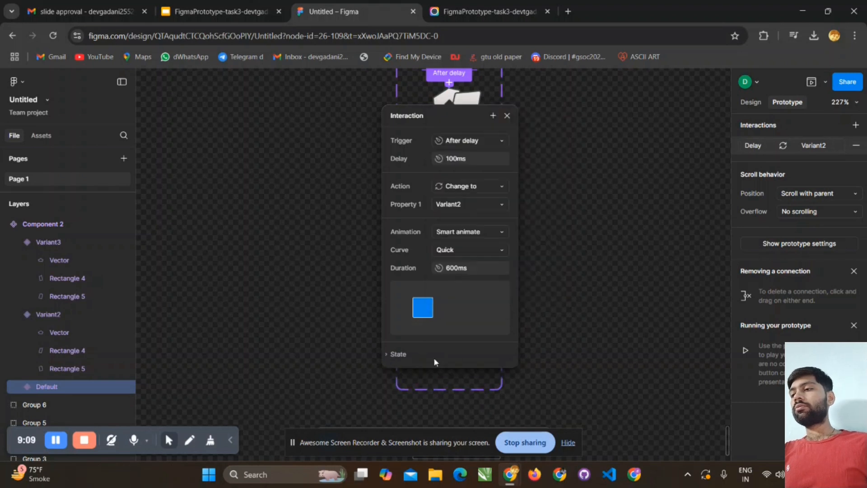
scroll(551, 262, up, 3)
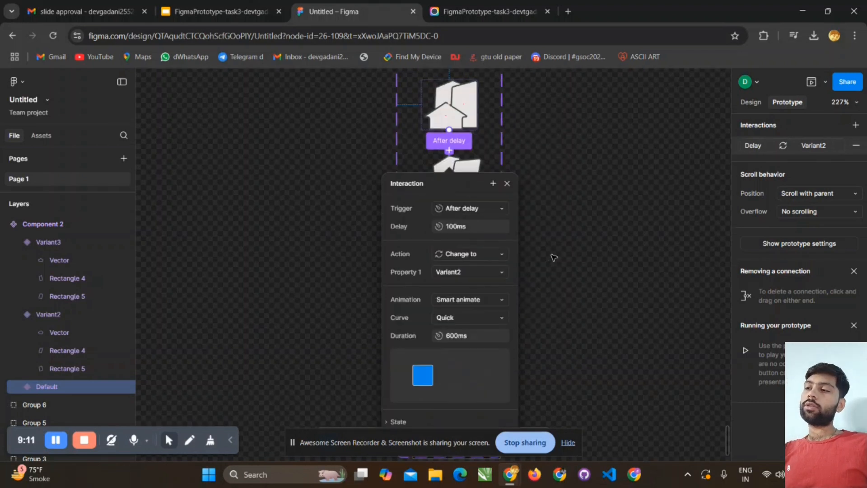
key(Escape)
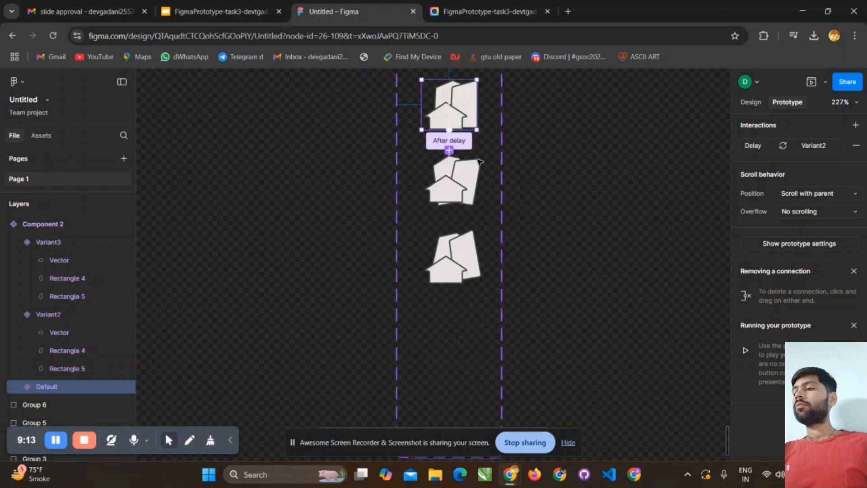
- Connect Variant2 to Variant3 with an After delay trigger and a delay of 100 ms
click(451, 176)
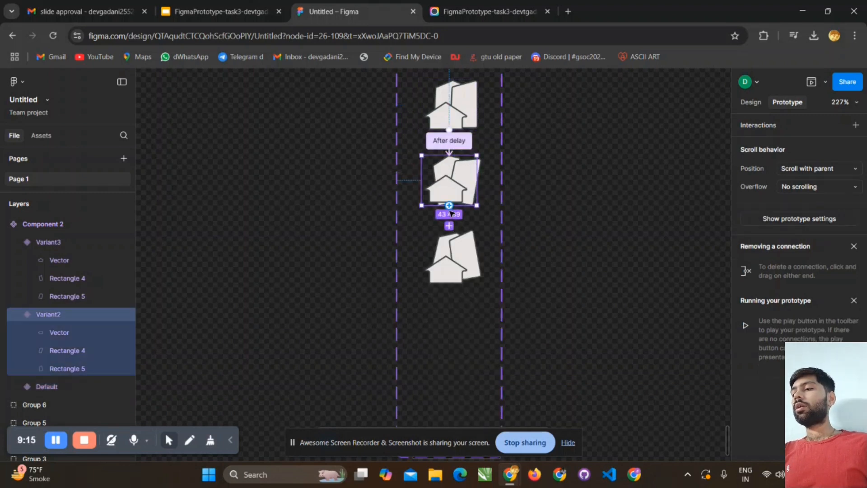
drag(449, 205, 452, 243)
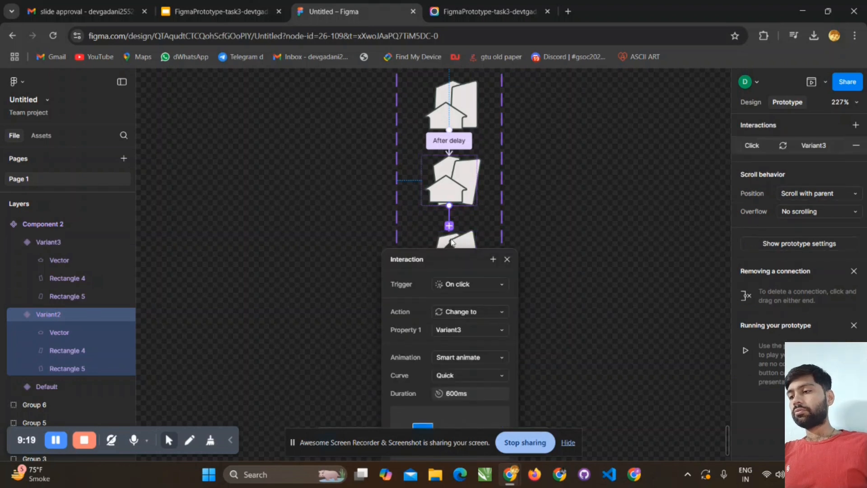
click(470, 291)
click(466, 426)
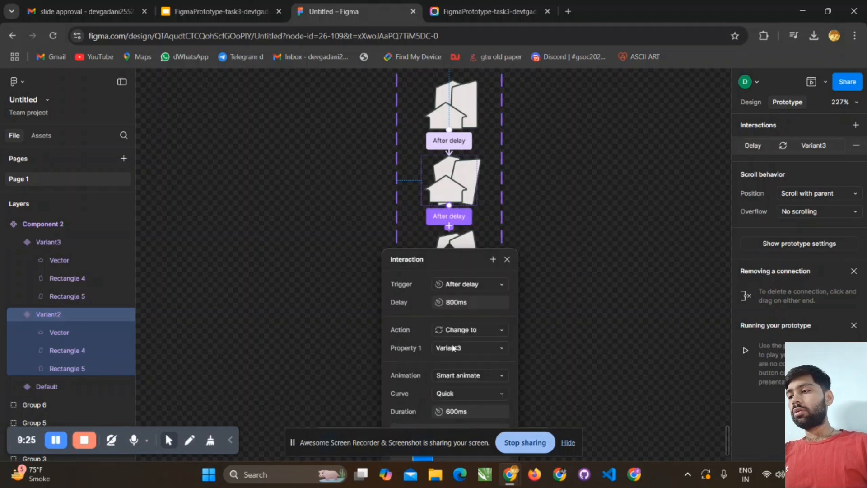
double_click(455, 303)
text(100)
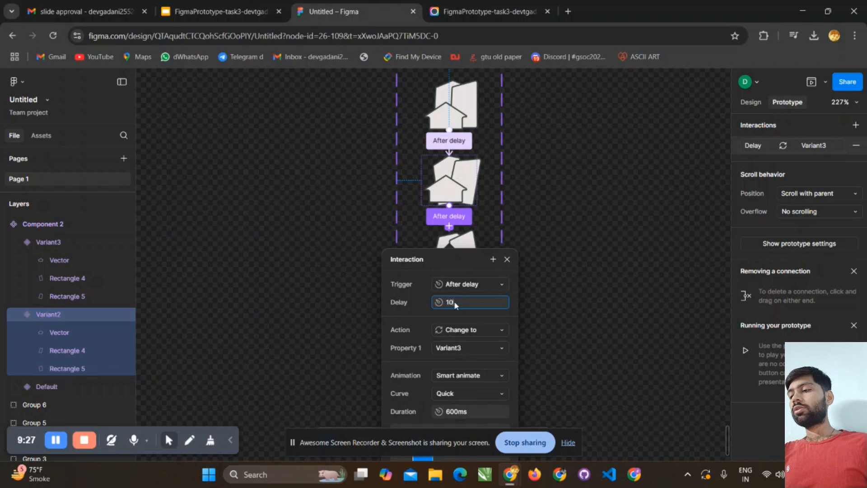
key(Return)
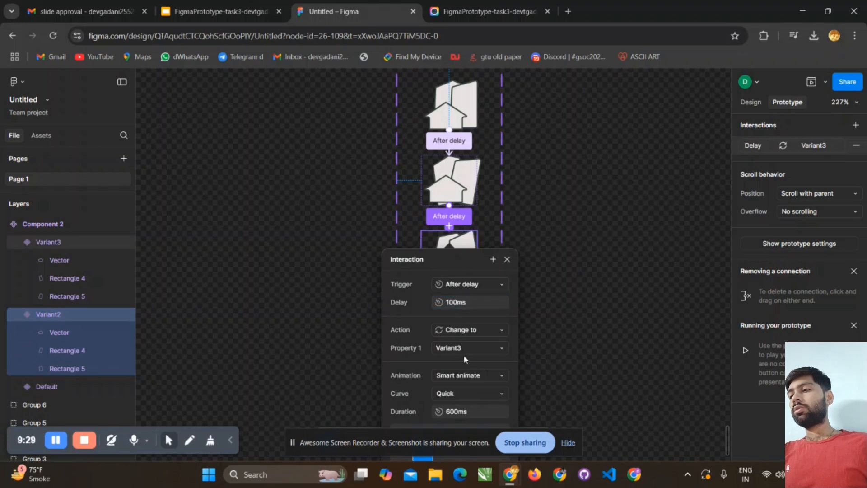
- Set the Variant2-to-Variant3 animation duration to 100 ms and close the interaction settings
scroll(470, 409, down, 3)
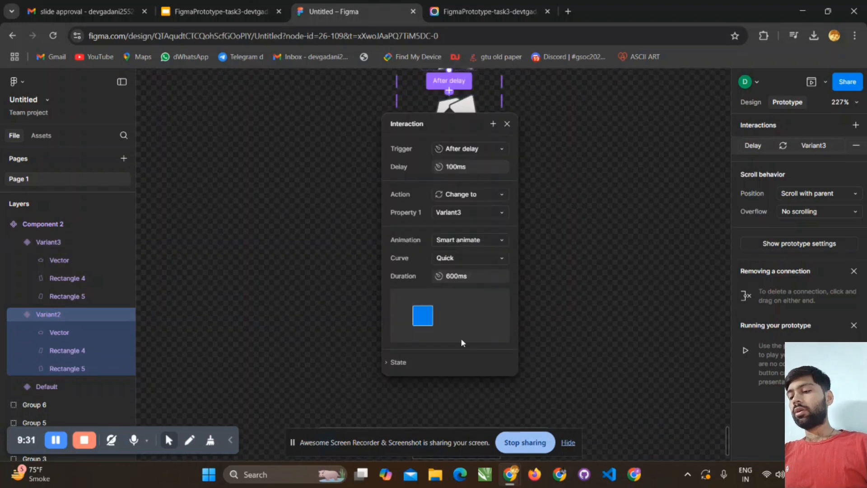
click(461, 276)
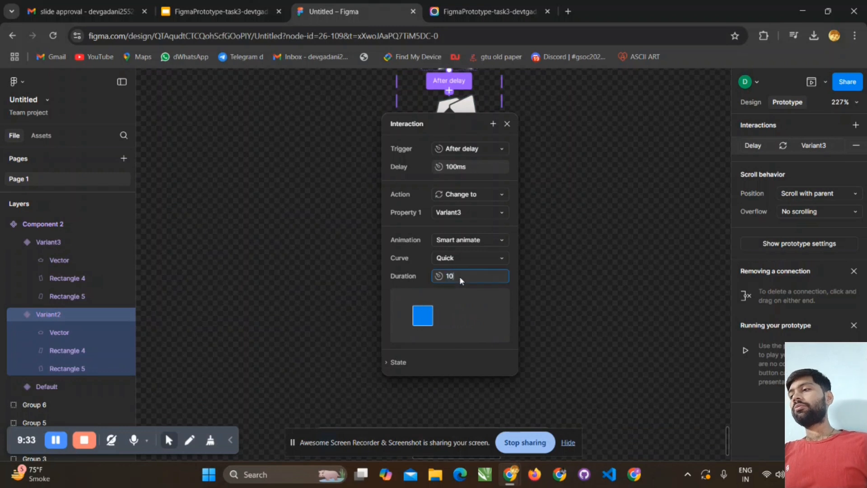
key(Return)
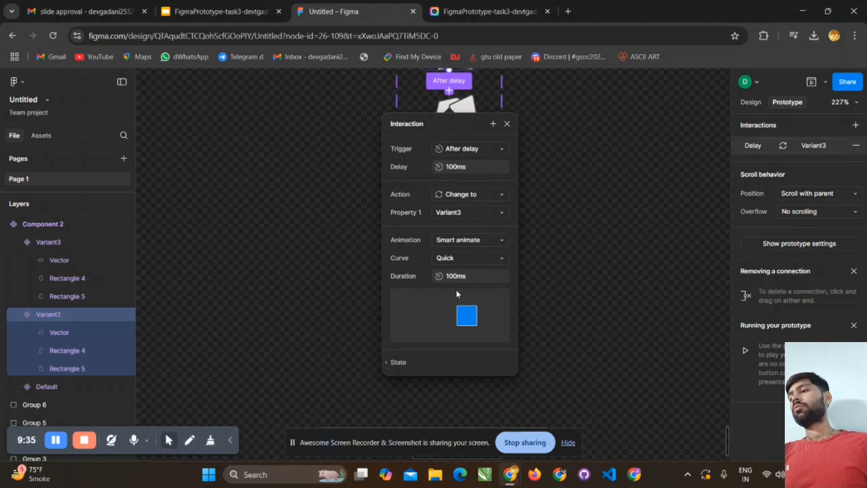
scroll(507, 249, up, 1)
scroll(502, 254, down, 1)
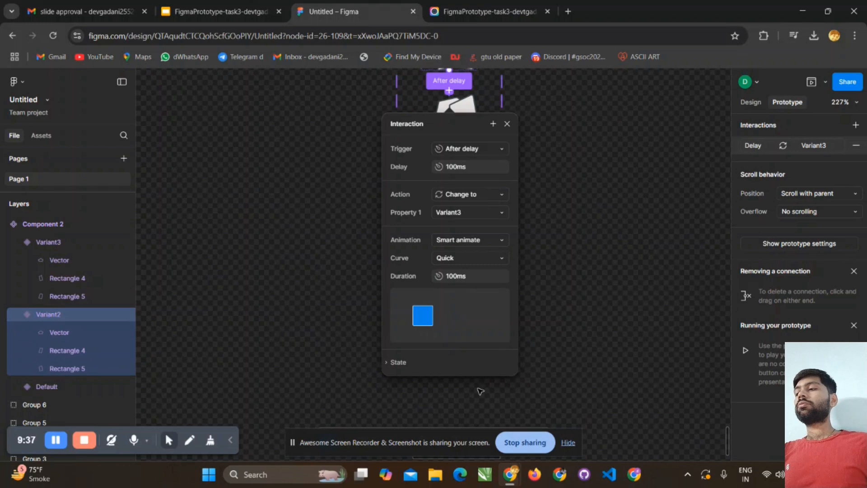
click(507, 124)
scroll(518, 181, up, 1)
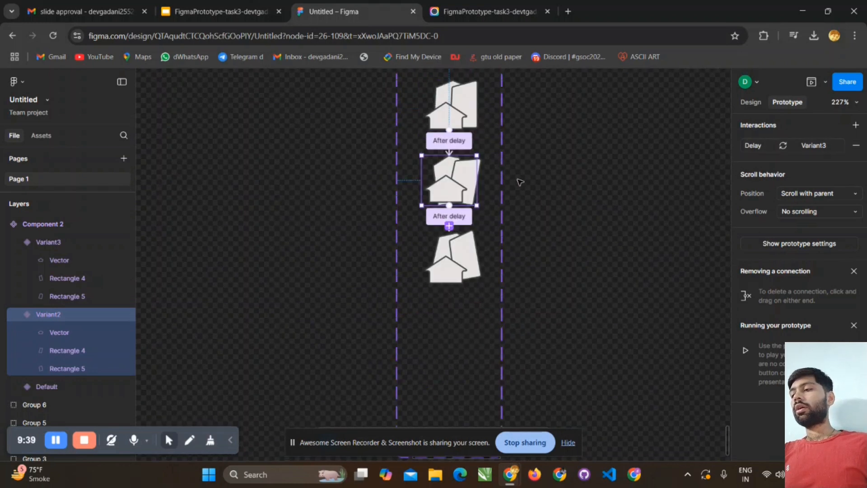
- Connect Variant3 back to Default with an After delay trigger and a 100 ms delay, and close the interaction settings
click(452, 268)
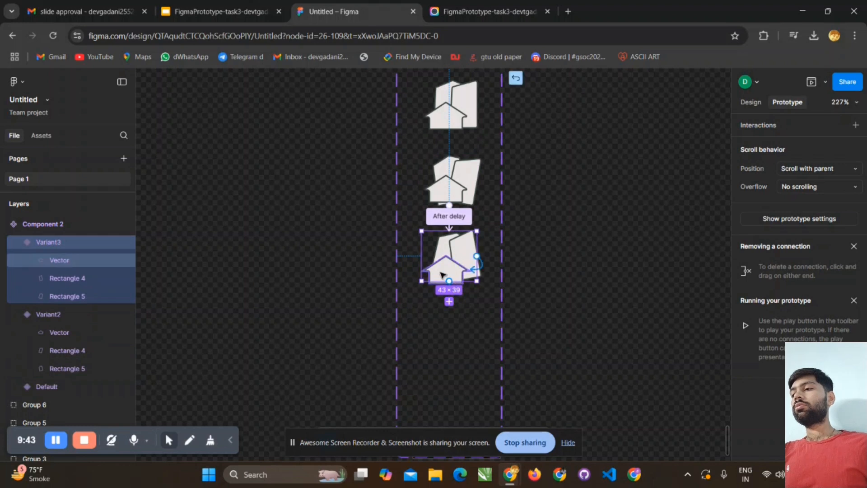
drag(444, 158, 463, 120)
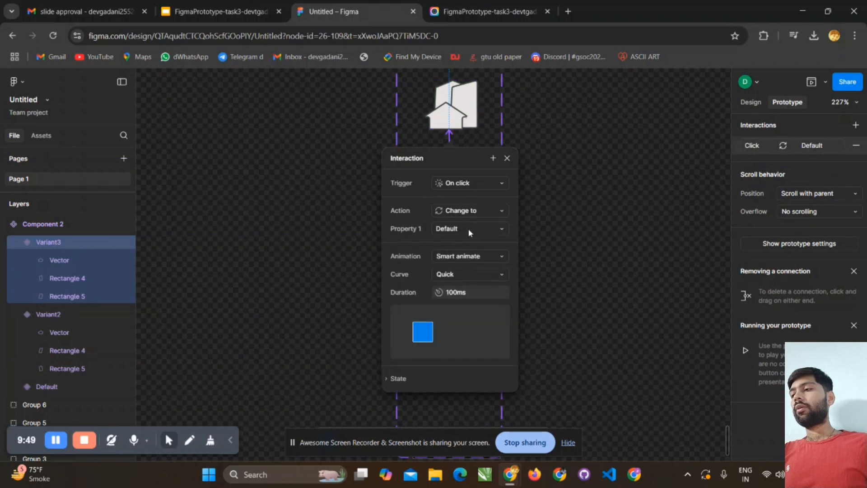
click(471, 182)
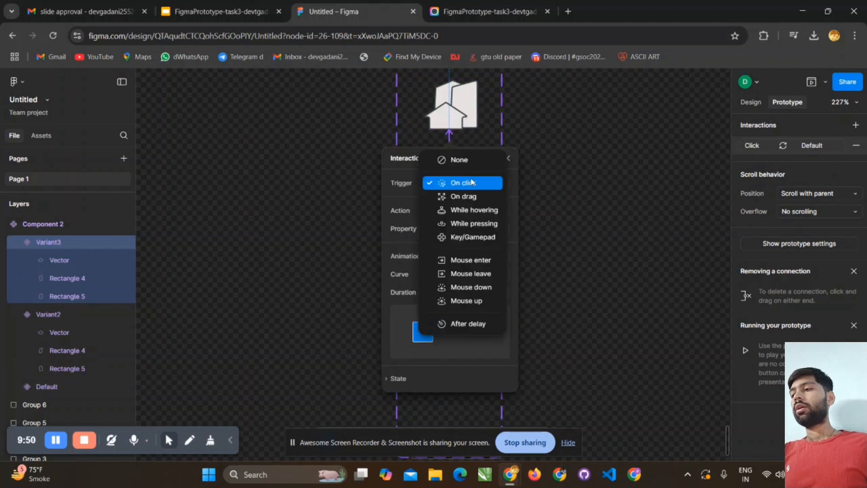
click(478, 324)
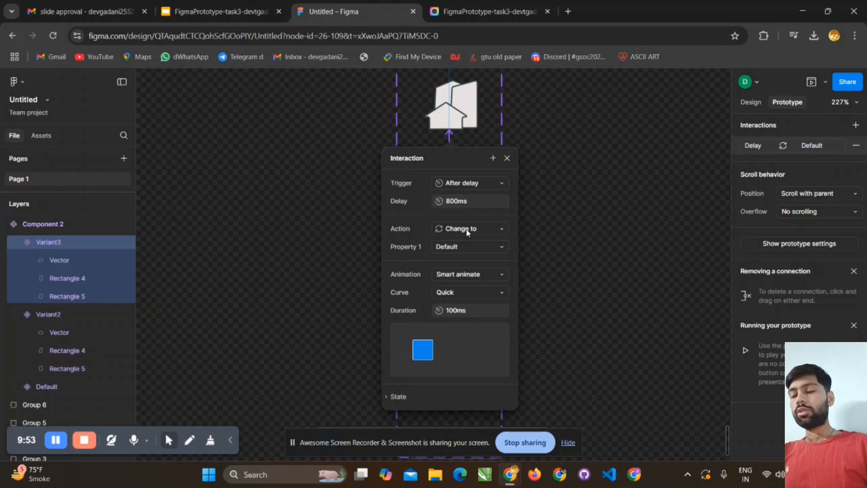
click(457, 202)
text(1)
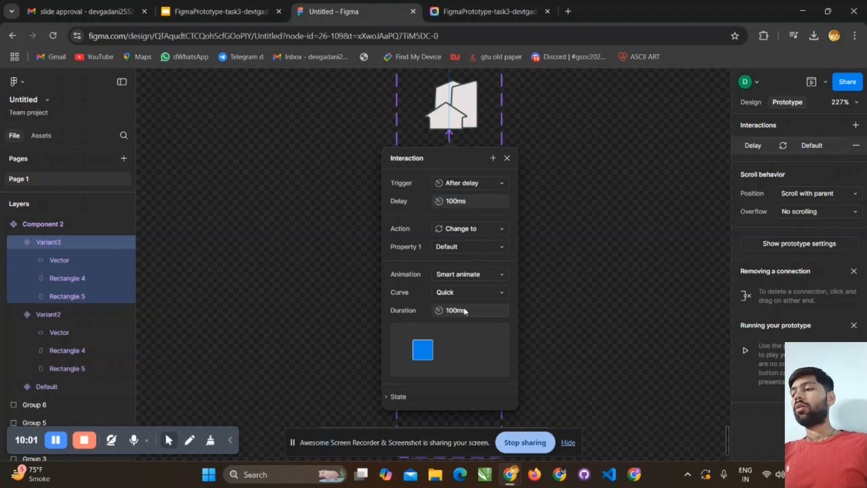
click(490, 289)
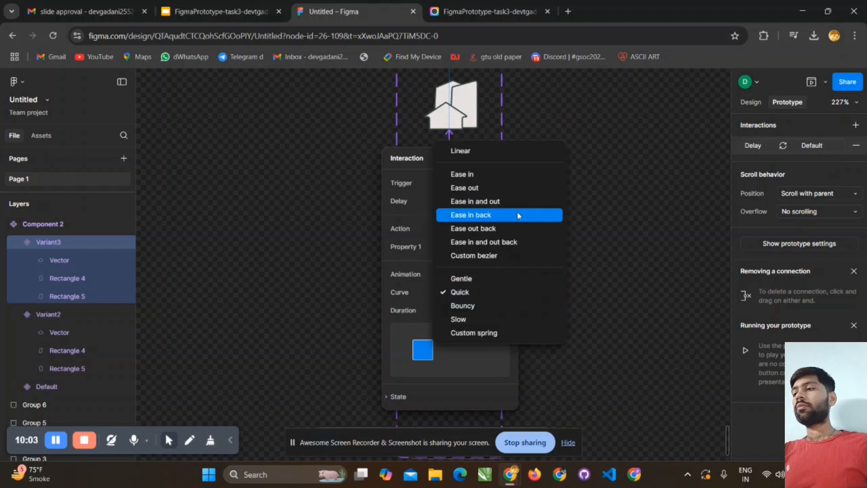
click(544, 348)
click(575, 357)
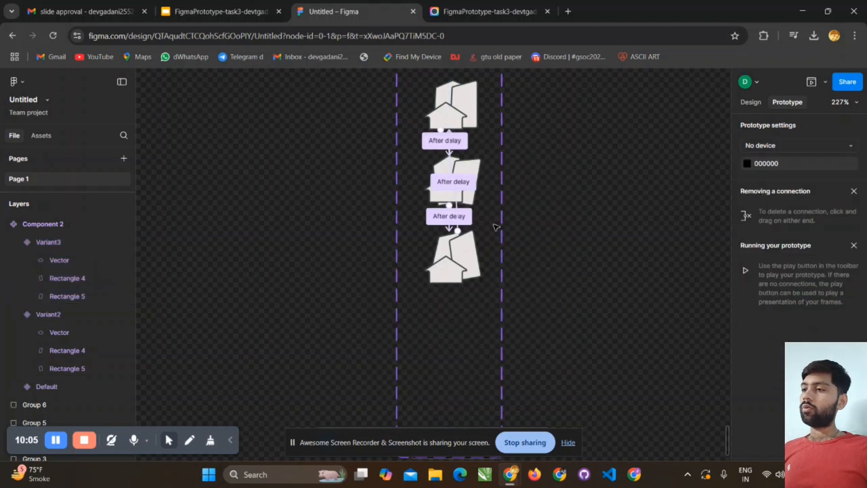
- Draw a frame about 111 × 103 beside the house icon component set
scroll(497, 227, down, 3)
scroll(496, 227, down, 5)
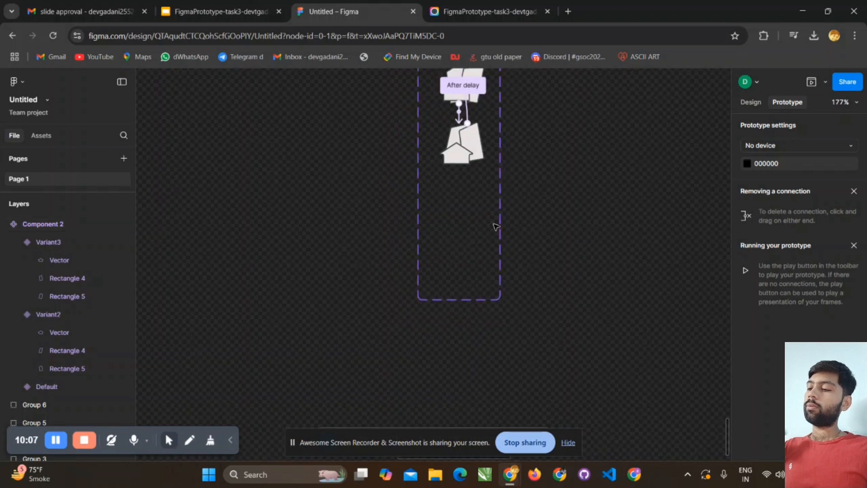
scroll(508, 133, up, 2)
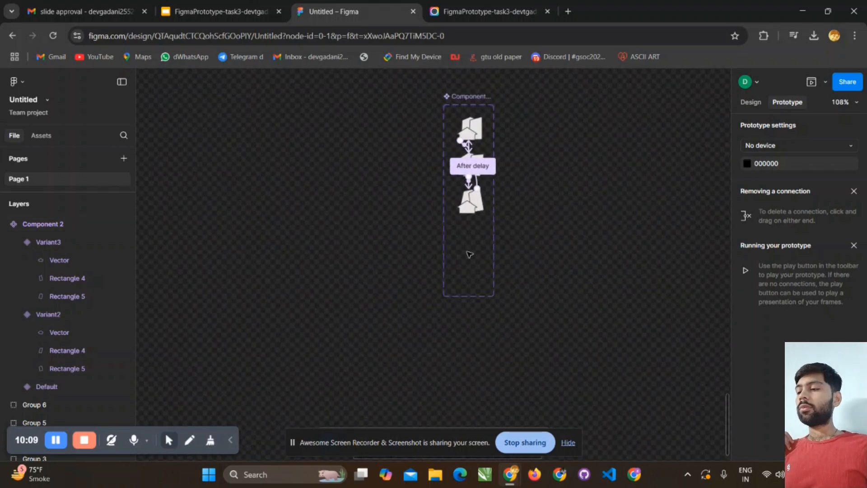
drag(357, 429, 683, 428)
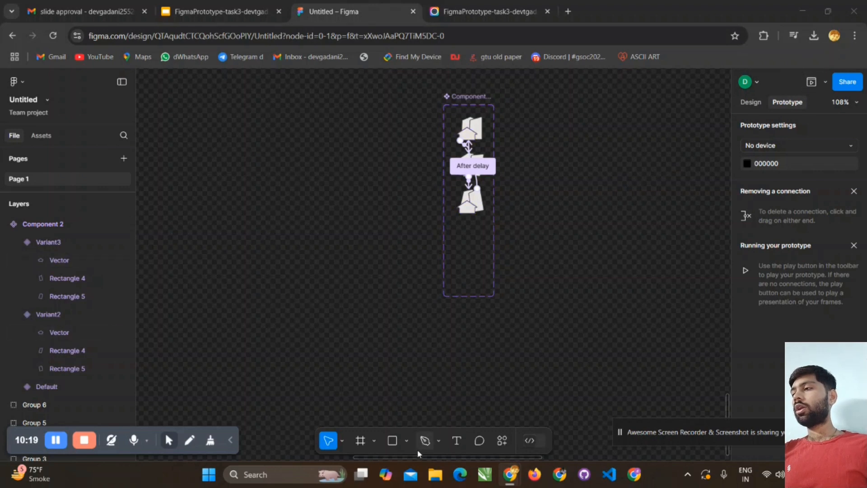
click(361, 440)
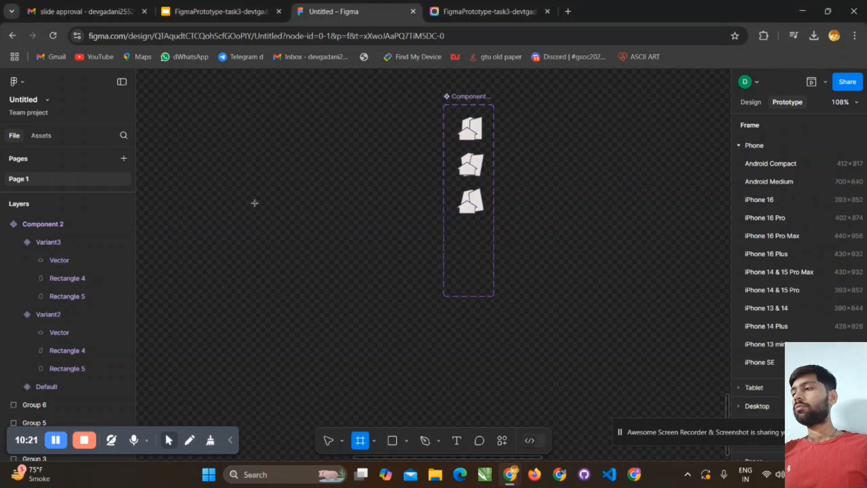
drag(330, 104, 397, 166)
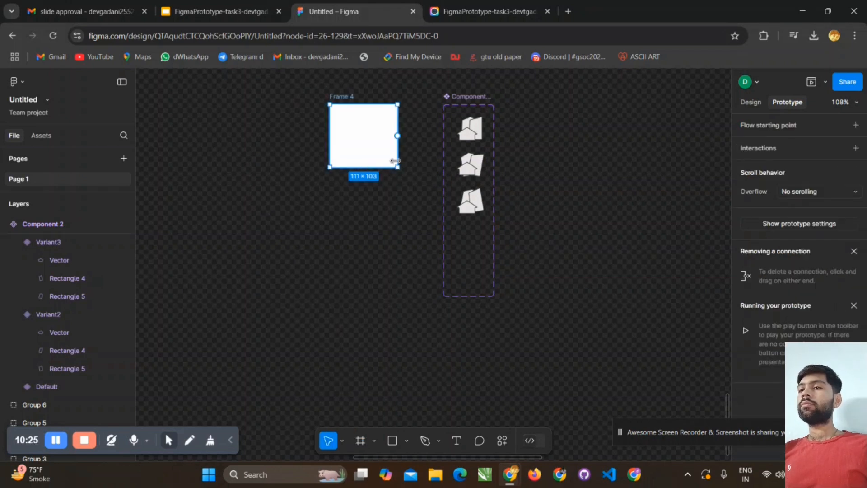
- Apply the library colour named background to the new frame's fill
right_click(365, 106)
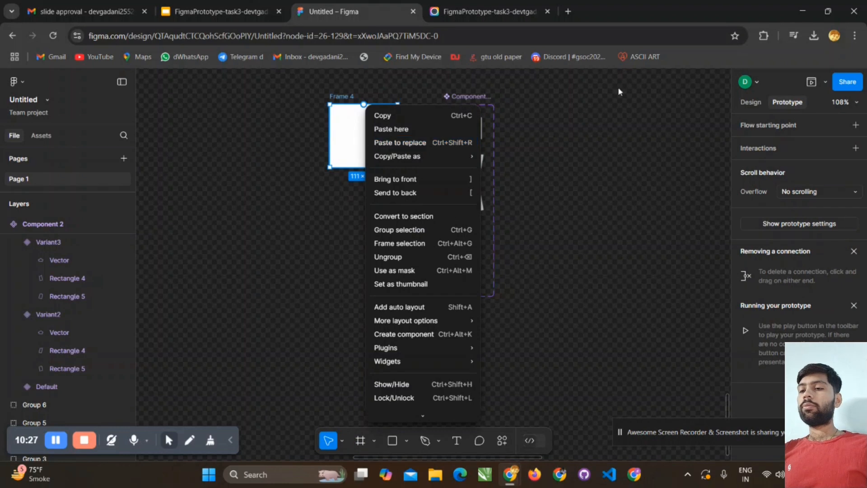
click(757, 104)
click(757, 104)
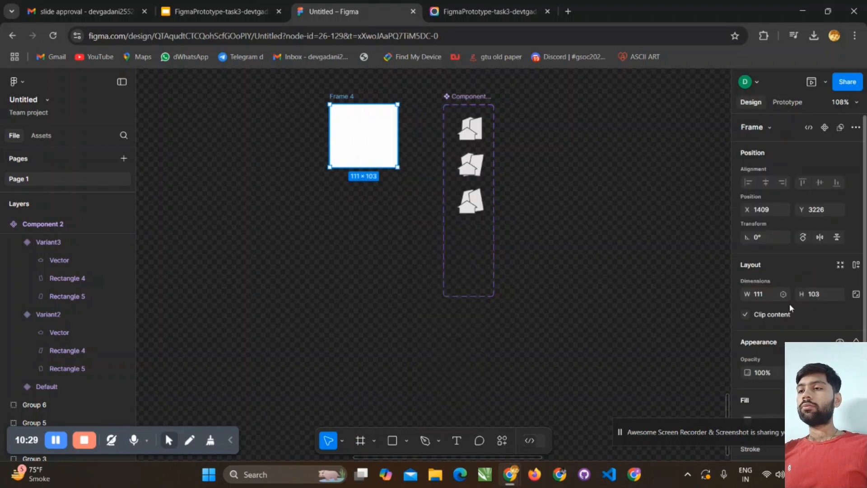
scroll(790, 306, down, 3)
click(748, 324)
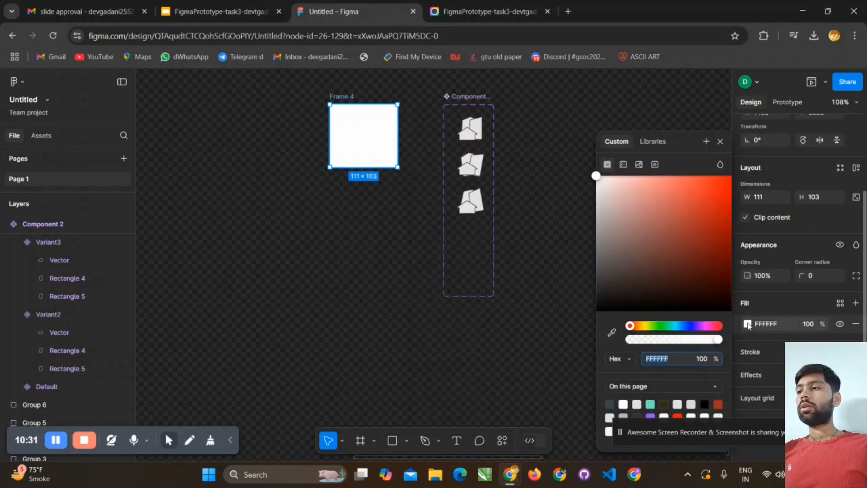
click(652, 141)
click(637, 339)
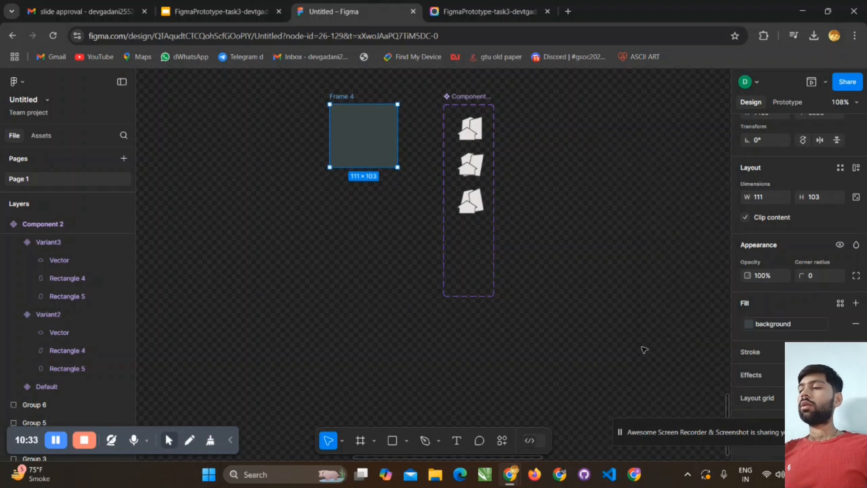
- Place a copy of the Default house icon variant in the centre of the new frame
click(510, 177)
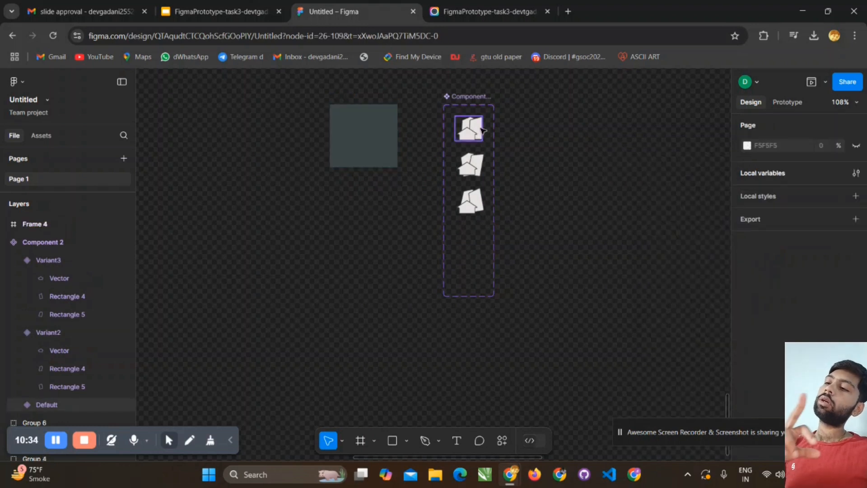
click(482, 130)
click(534, 116)
click(472, 132)
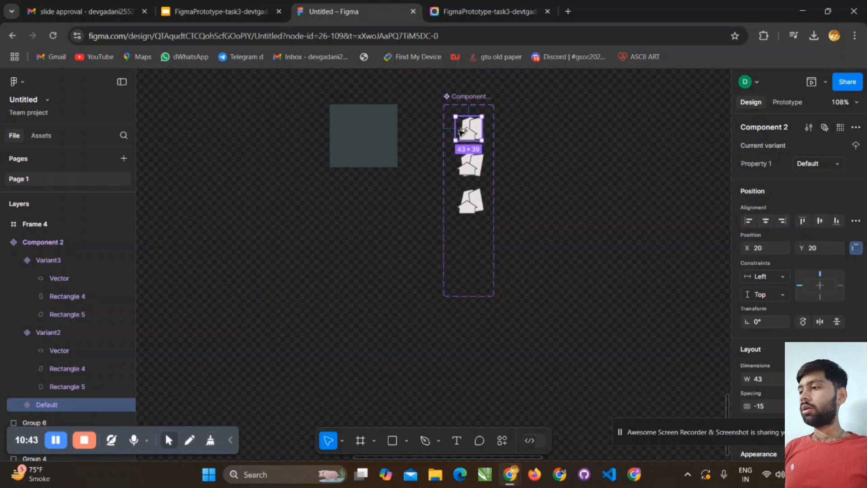
drag(472, 132, 371, 140)
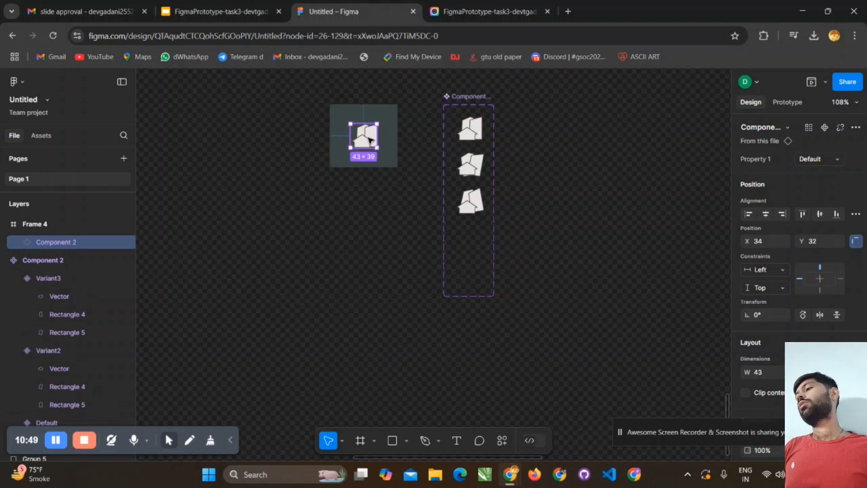
- Preview the frame's prototype to check the looping house icon animation, and close the preview
click(337, 124)
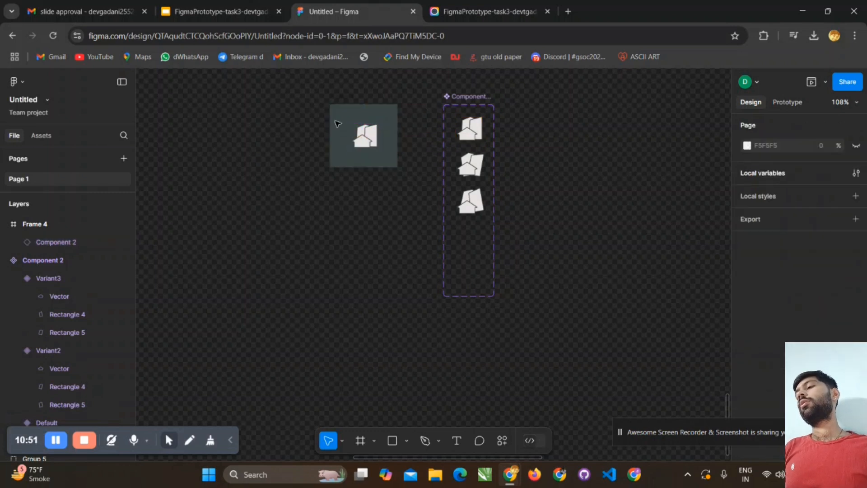
drag(298, 98, 418, 182)
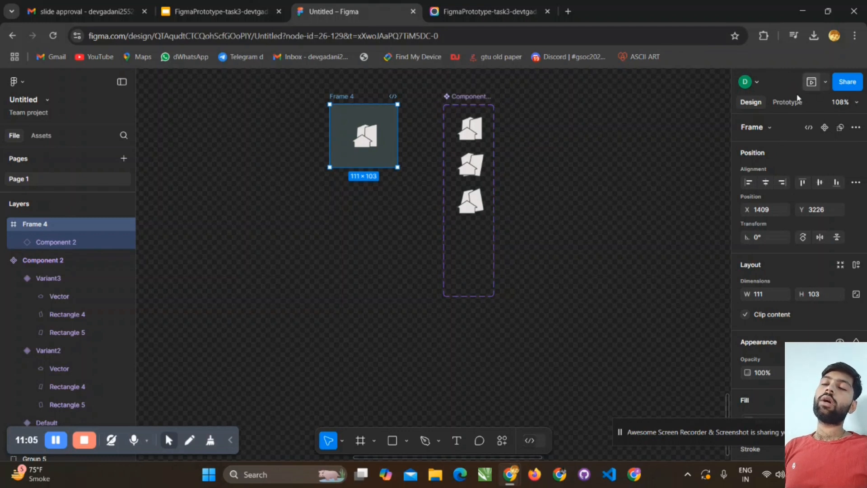
click(825, 82)
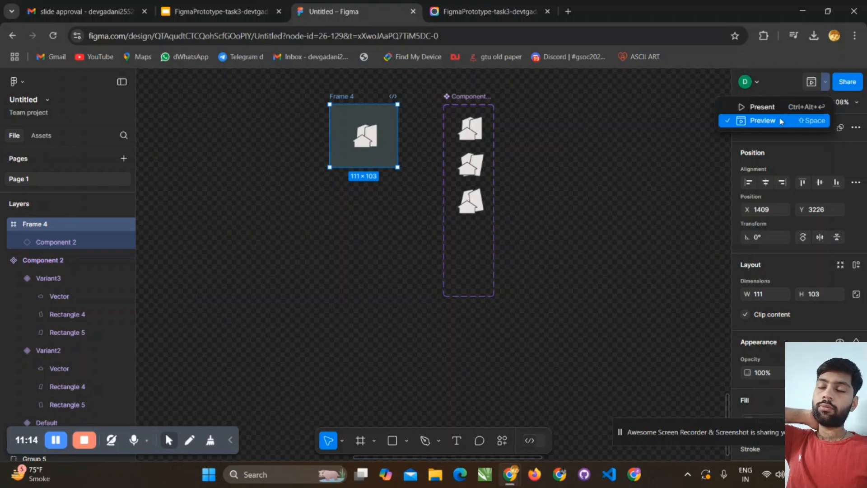
click(743, 122)
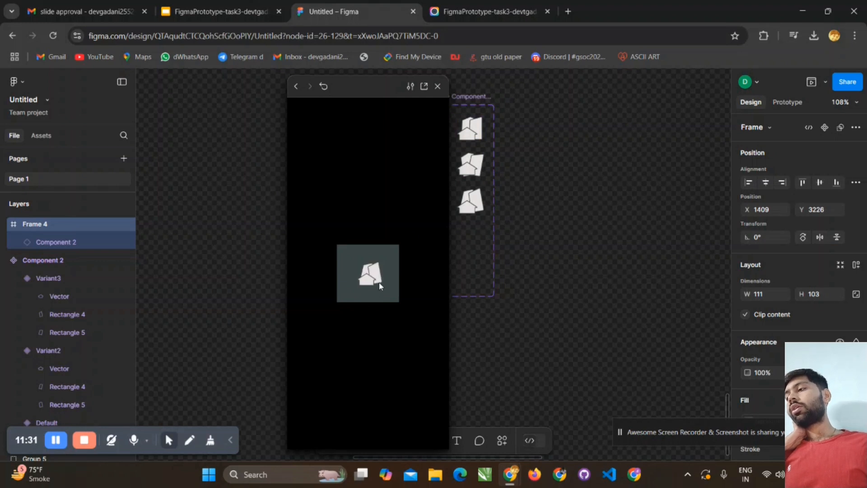
drag(365, 86, 387, 79)
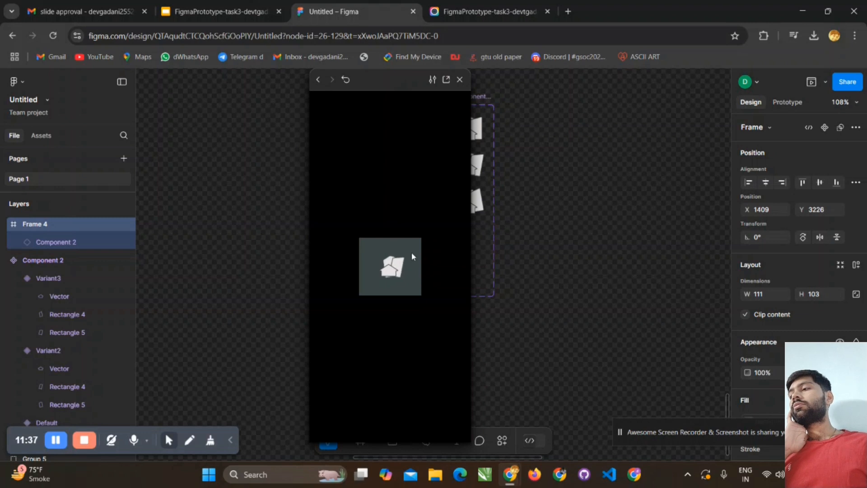
click(460, 80)
- Delete the house icon instance and the test frame that contains it
scroll(470, 226, up, 3)
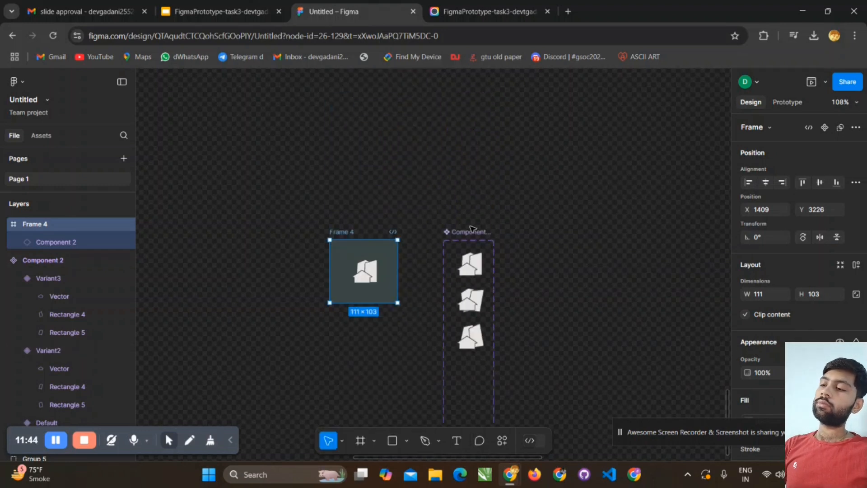
click(364, 275)
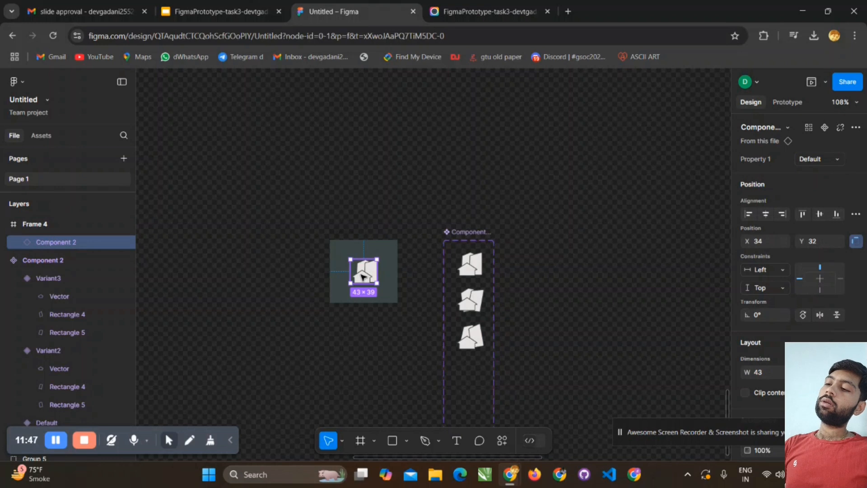
key(Delete)
drag(259, 183, 423, 323)
key(Delete)
- Examine the Places To Visit and Settings screens and the small component beside the first screen
scroll(397, 215, down, 4)
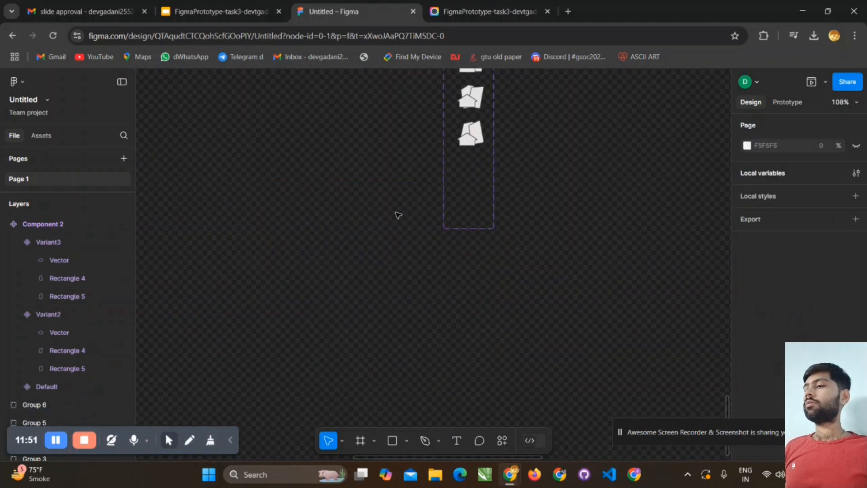
scroll(398, 215, up, 3)
scroll(388, 158, up, 10)
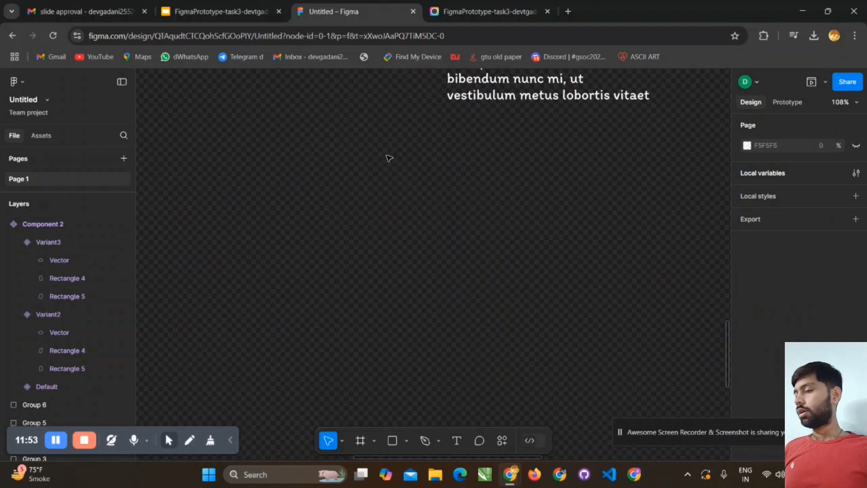
scroll(389, 158, up, 5)
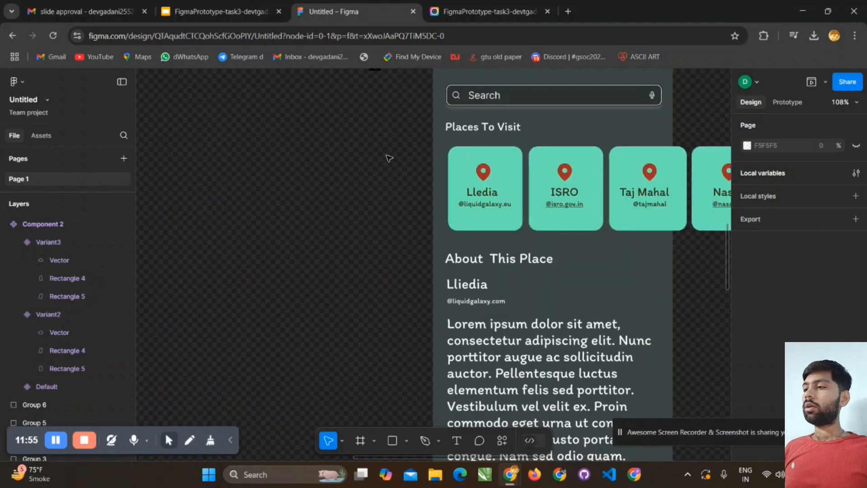
scroll(389, 158, down, 5)
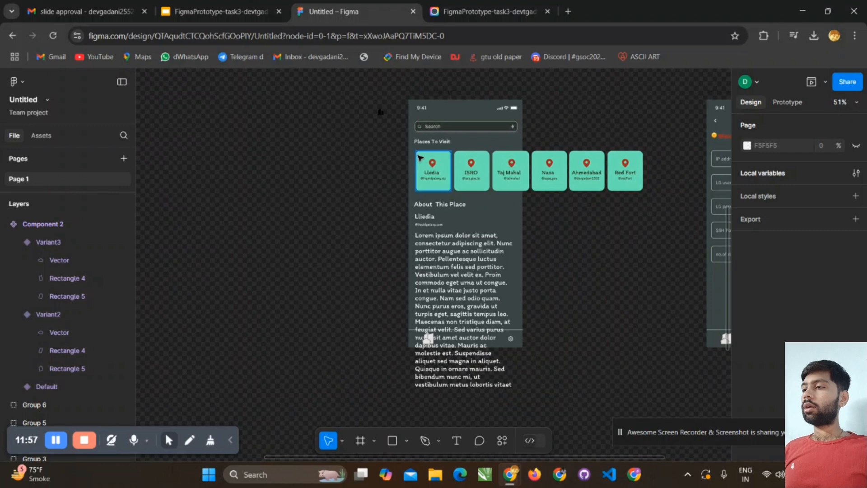
drag(362, 96, 391, 129)
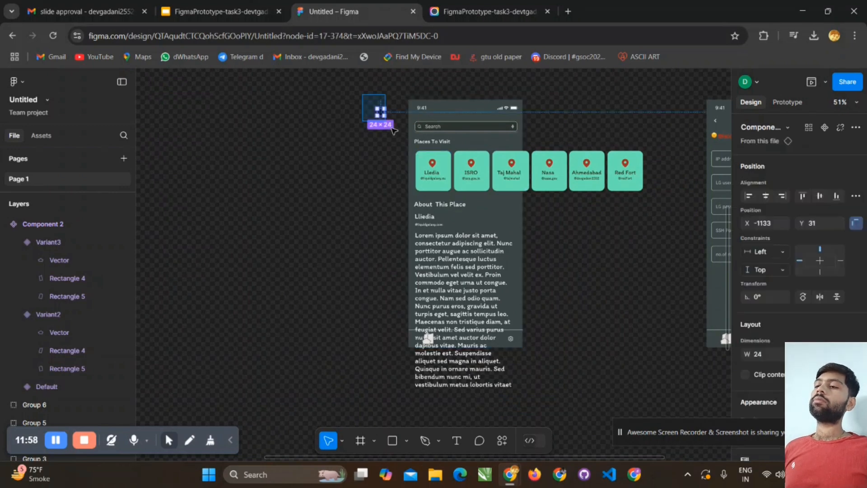
click(569, 197)
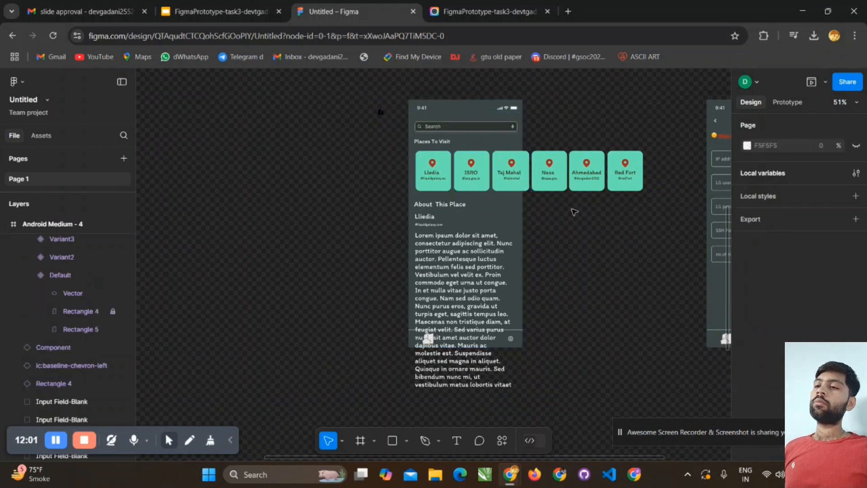
scroll(574, 211, down, 5)
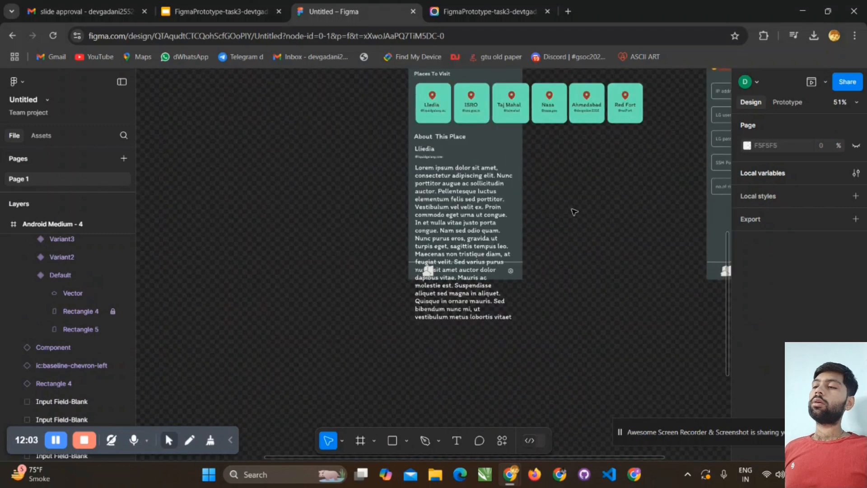
scroll(690, 88, up, 2)
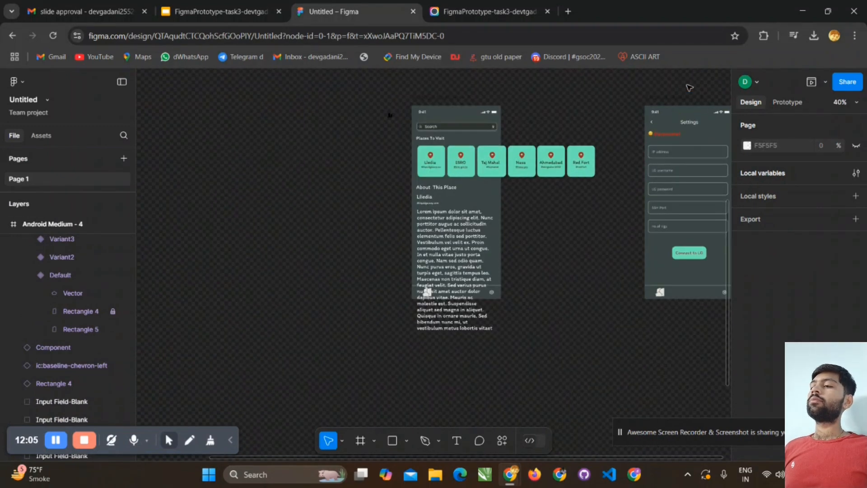
scroll(690, 87, up, 2)
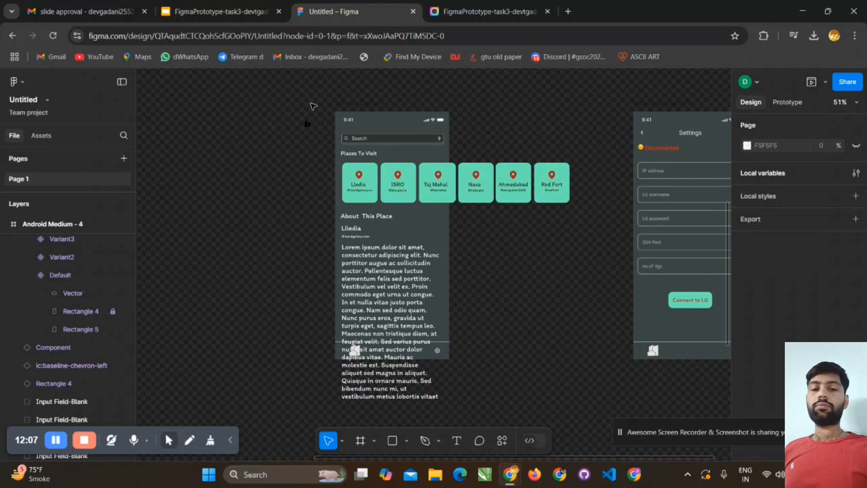
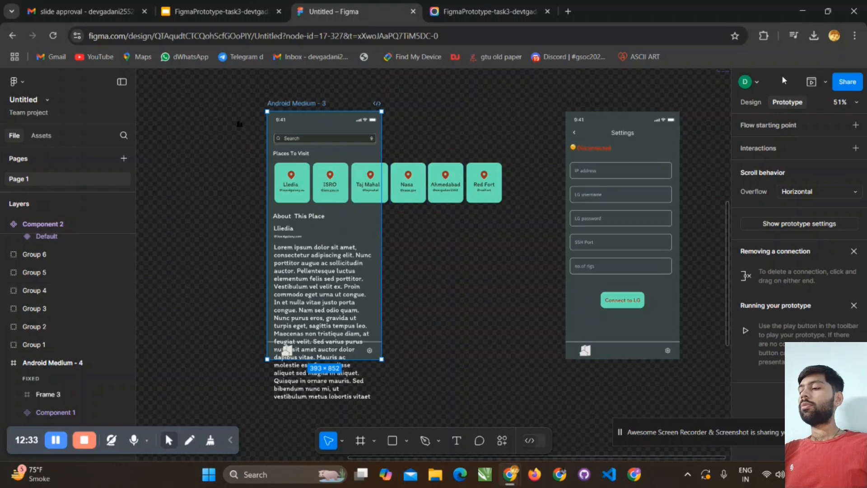
- Preview the Places To Visit screen's prototype to check its place cards, and close the preview
click(812, 83)
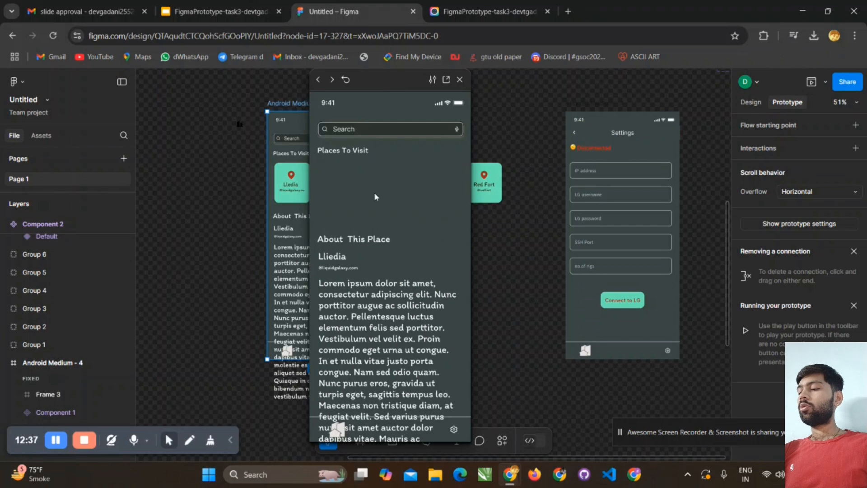
click(441, 179)
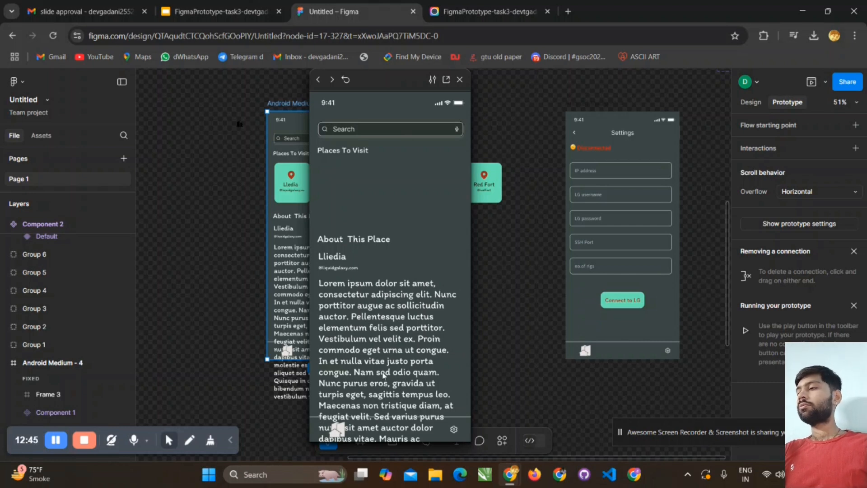
click(459, 80)
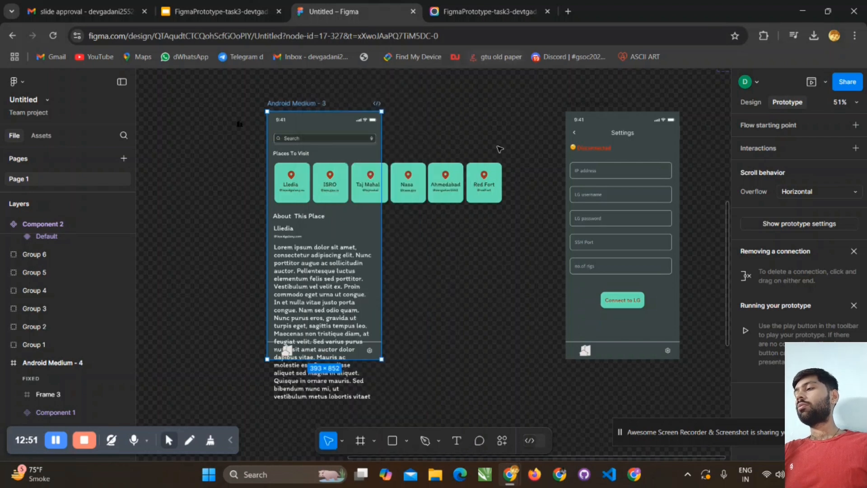
- Select all six place card groups and nest them inside the Android Medium - 3 frame among its scrolling layers
click(446, 183)
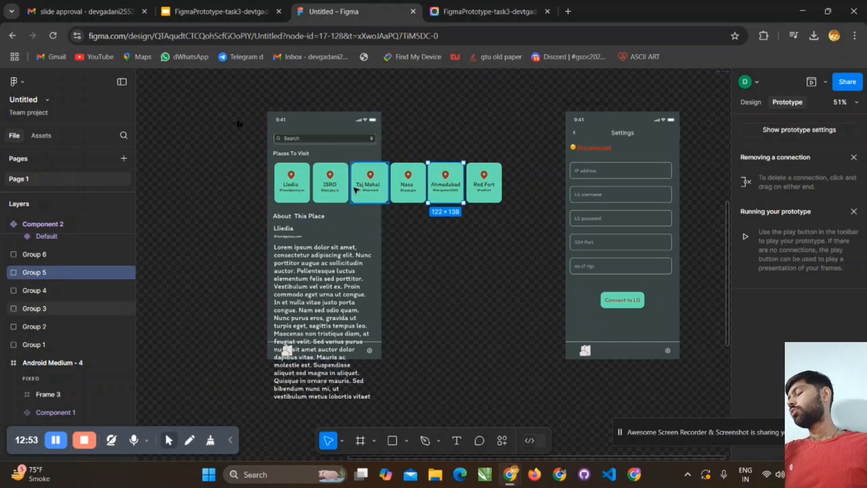
click(330, 185)
drag(220, 178, 505, 190)
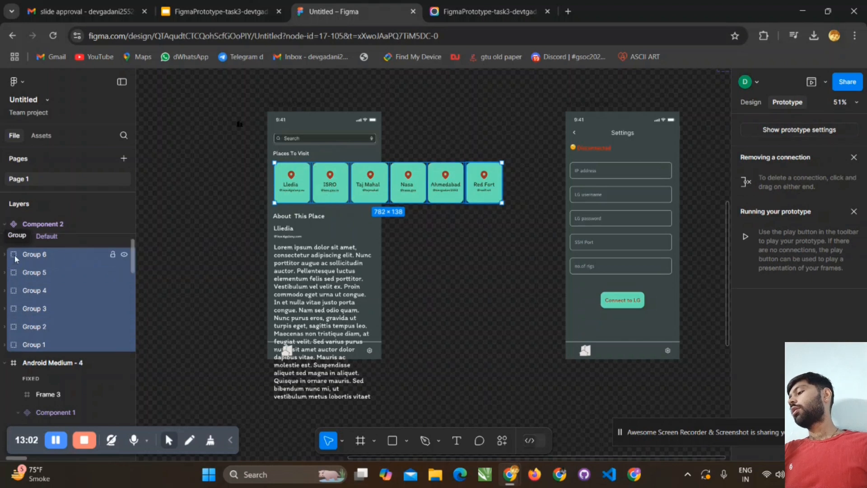
drag(15, 259, 45, 257)
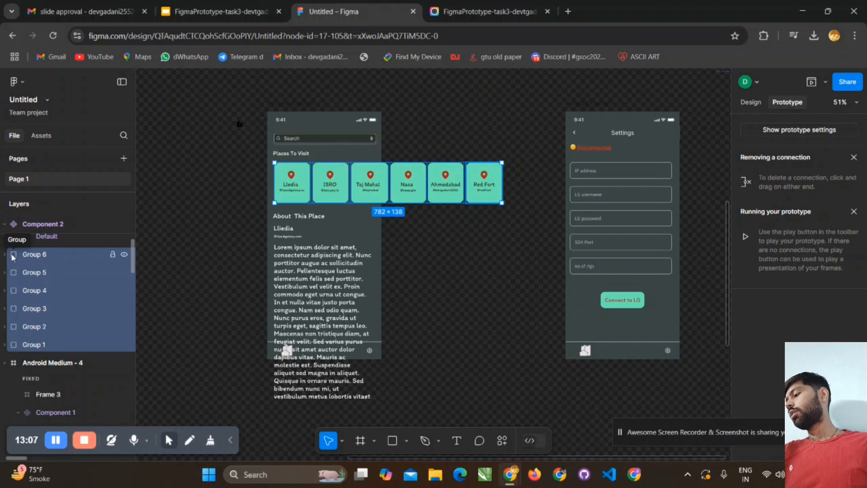
scroll(36, 350, down, 5)
scroll(37, 350, down, 3)
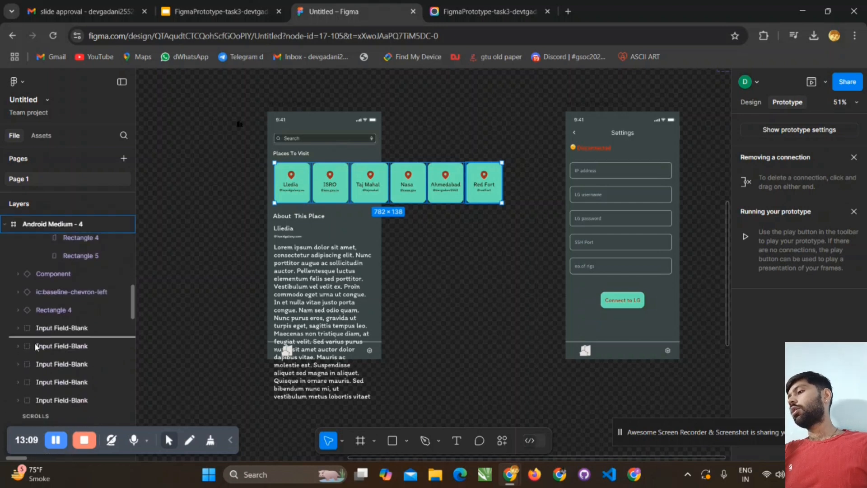
scroll(37, 347, down, 5)
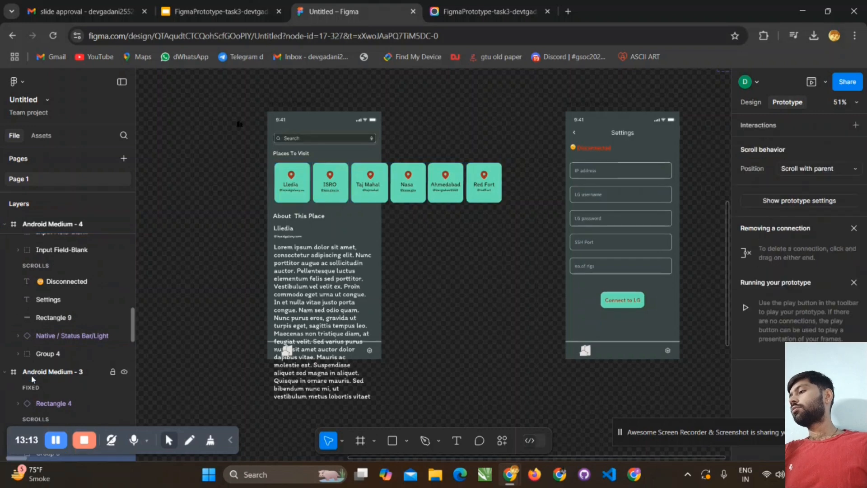
scroll(45, 343, down, 5)
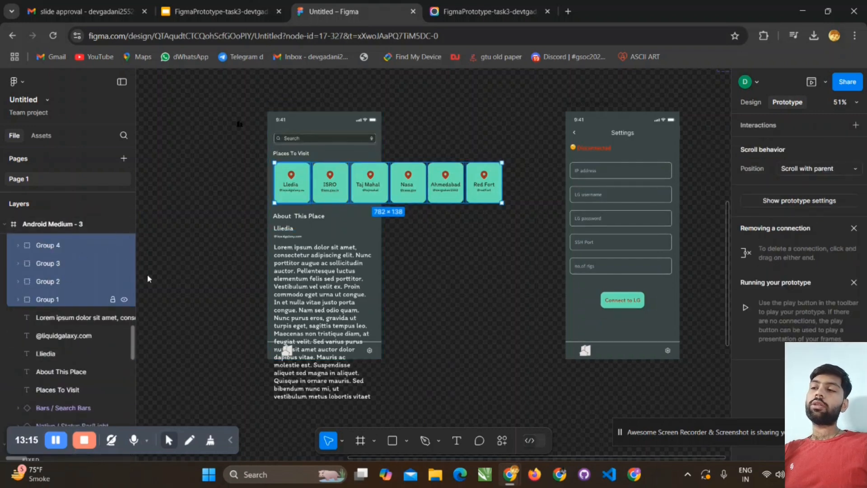
scroll(239, 209, up, 3)
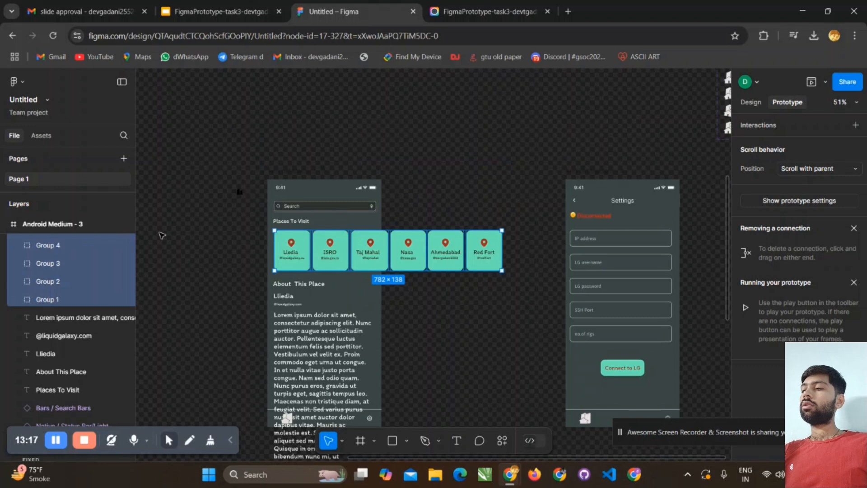
scroll(248, 160, down, 3)
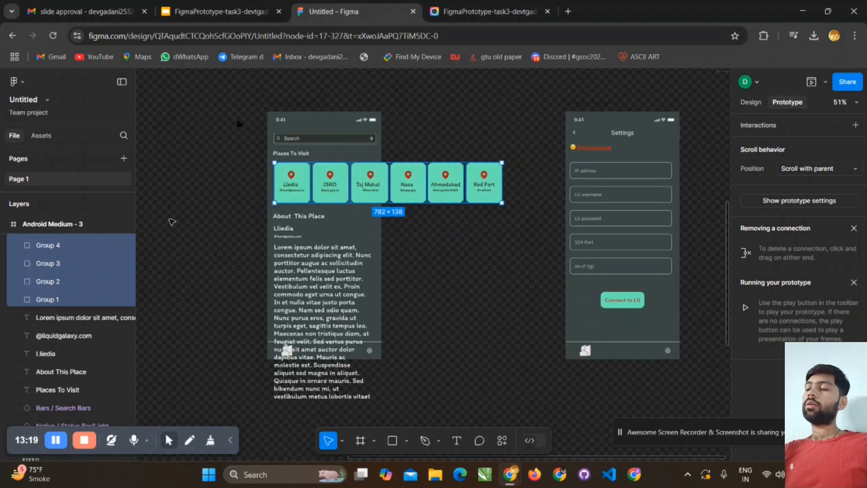
- Preview the Places To Visit screen again to check the cards, moving the preview window clear of the screen designs
click(812, 83)
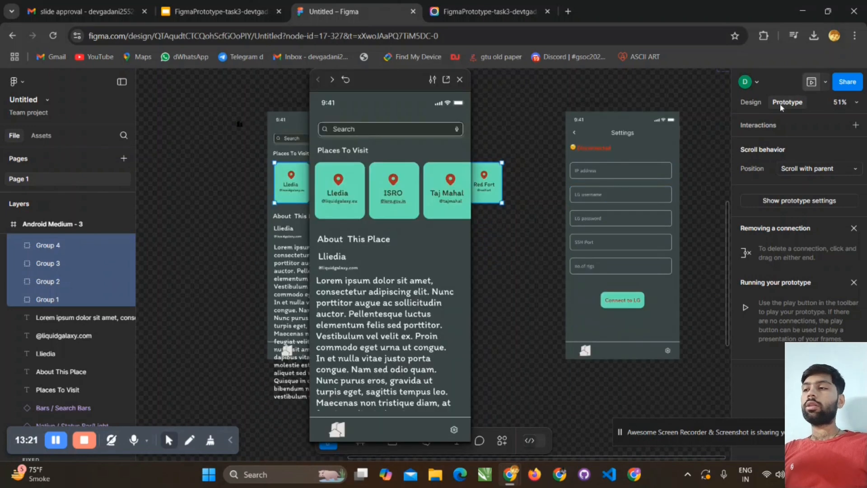
drag(427, 192, 366, 196)
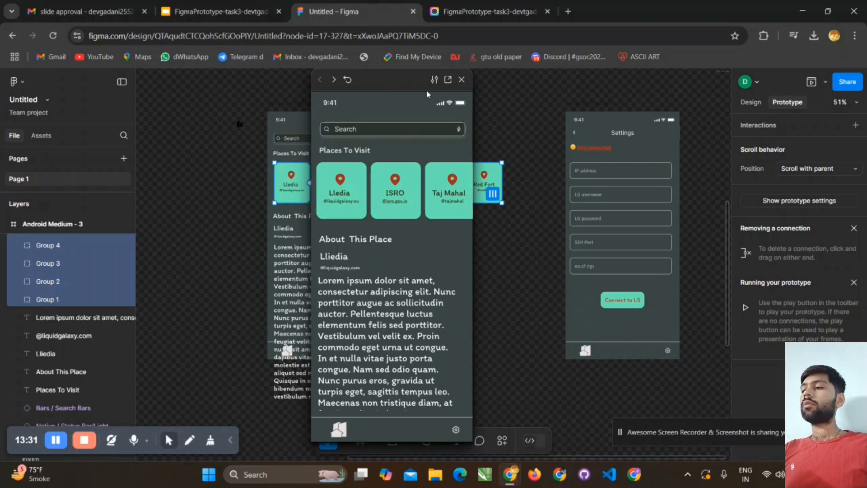
drag(404, 90, 645, 103)
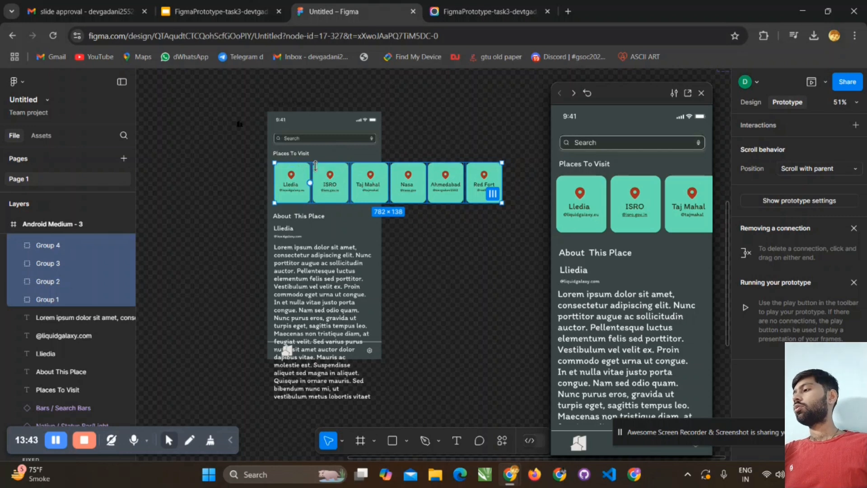
click(441, 232)
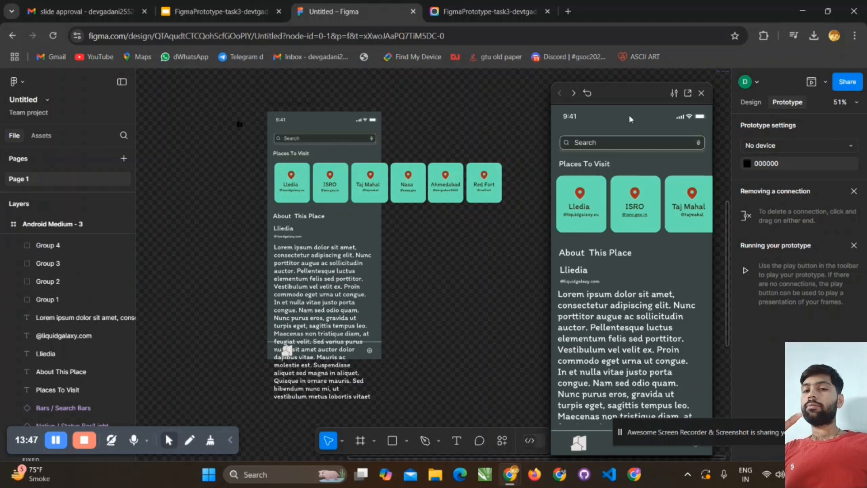
drag(628, 86, 111, 82)
click(360, 185)
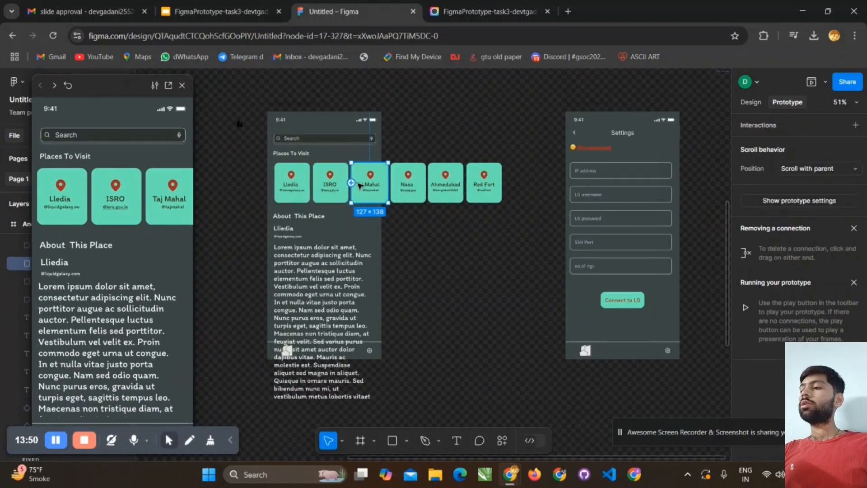
click(442, 146)
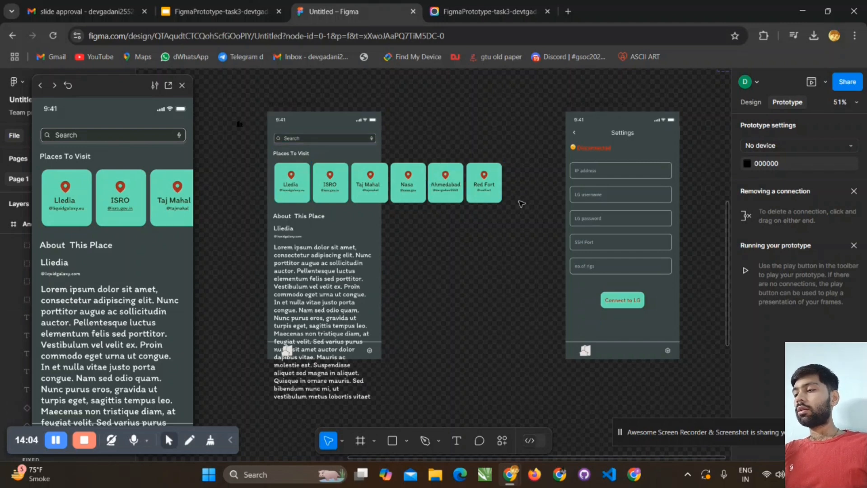
- Wrap the six place cards from Lledia to Red Fort in one frame using Frame selection
drag(520, 202, 255, 180)
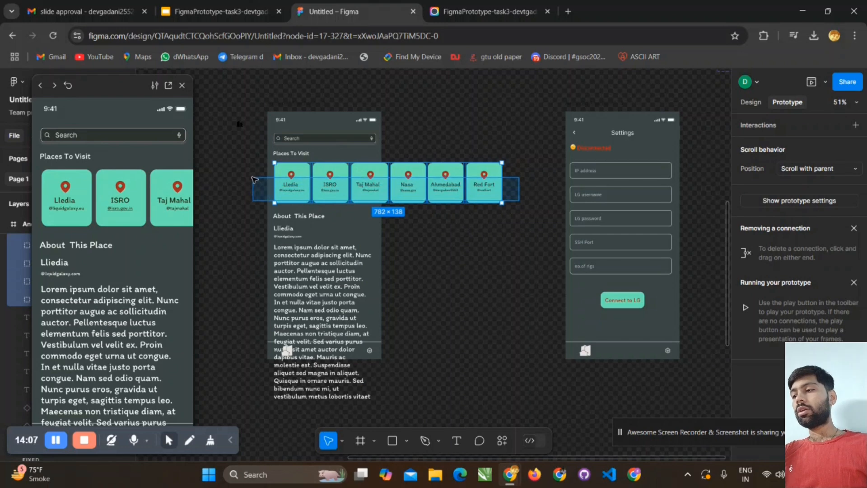
right_click(336, 181)
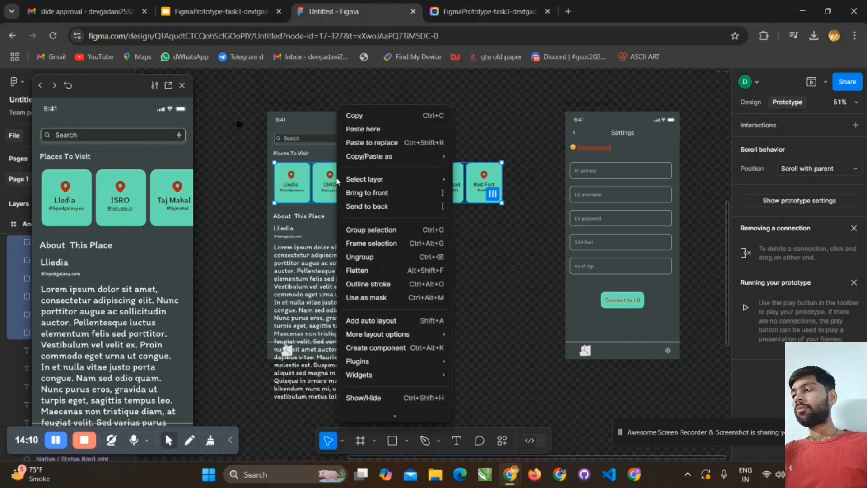
click(372, 247)
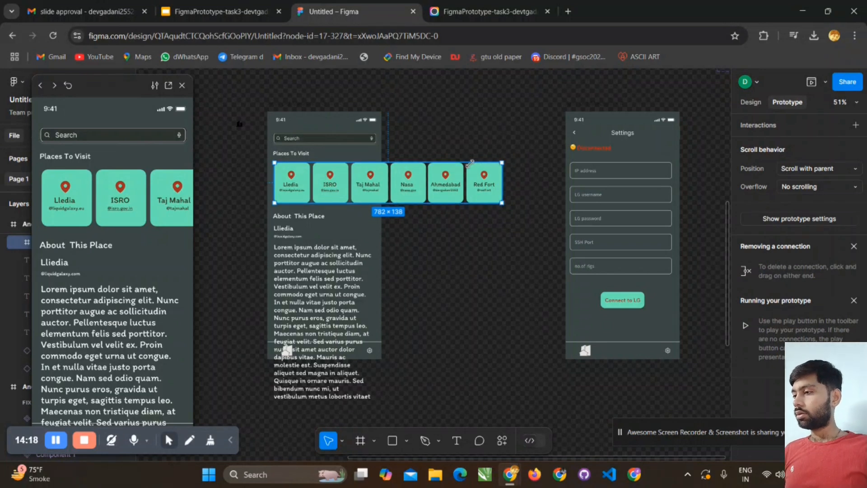
- Try to narrow the place card frame to about 521 wide, and undo the resize
drag(470, 163, 367, 157)
key(ctrl+z)
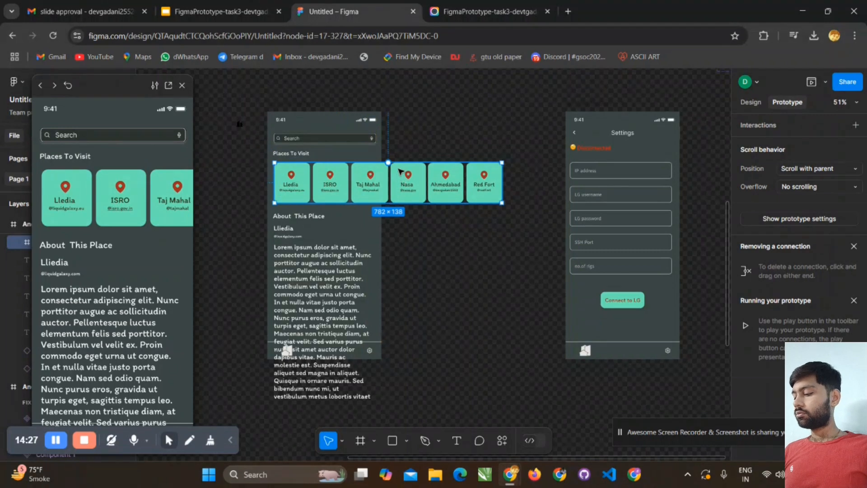
key(Escape)
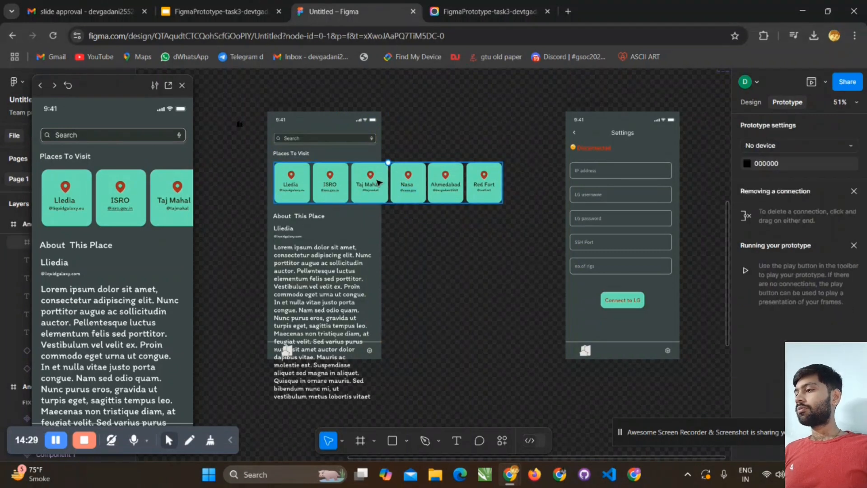
click(379, 182)
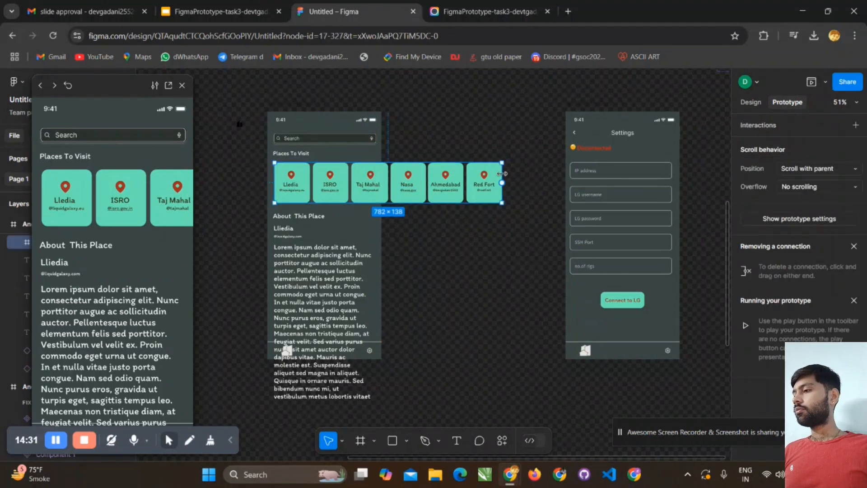
drag(503, 182, 427, 181)
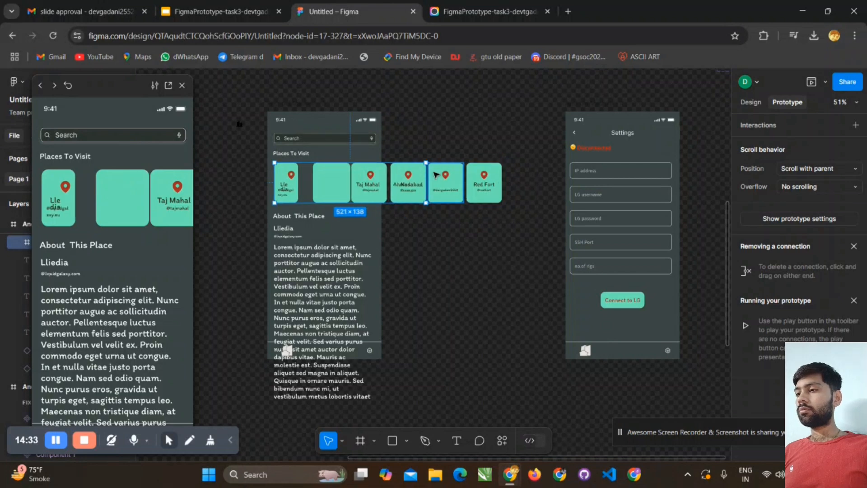
key(ctrl+z)
- Try to shrink the card frame to about 269 × 124, shift it and delete Group 3, then undo these changes
drag(124, 84, 674, 86)
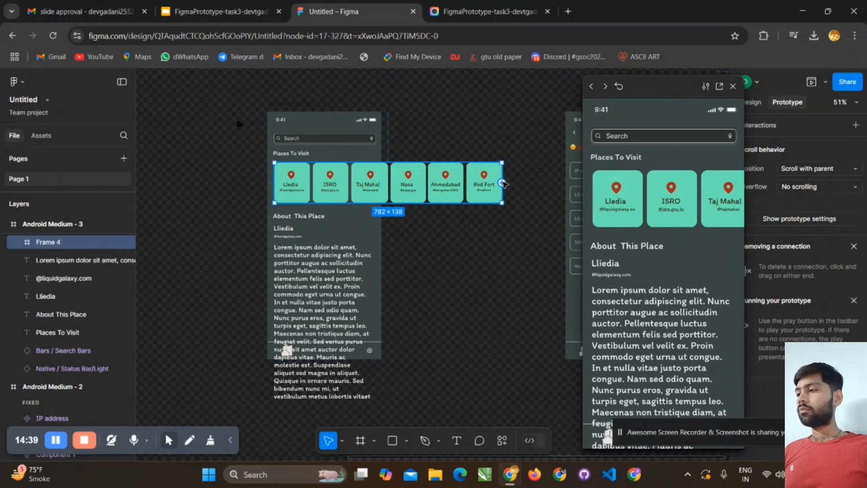
drag(504, 203, 371, 174)
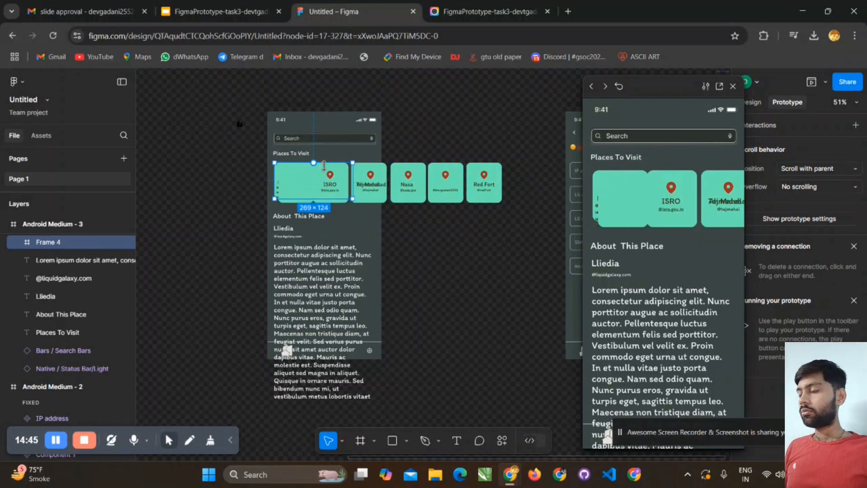
drag(329, 173, 299, 196)
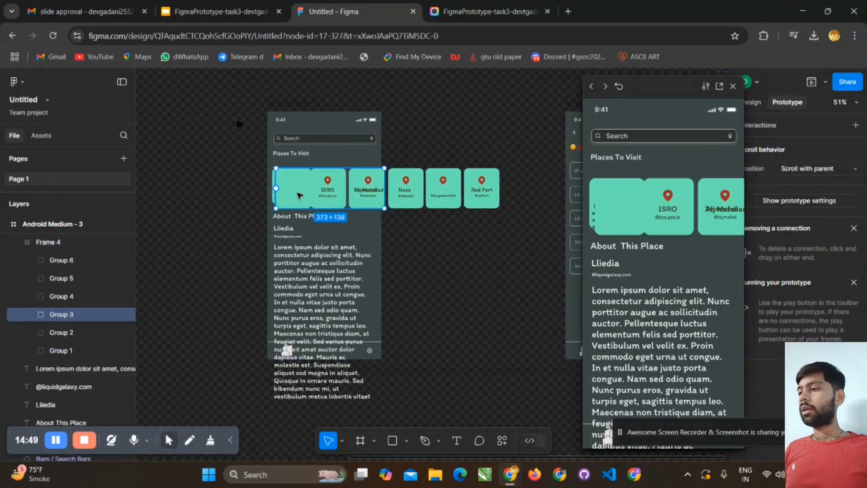
key(Delete)
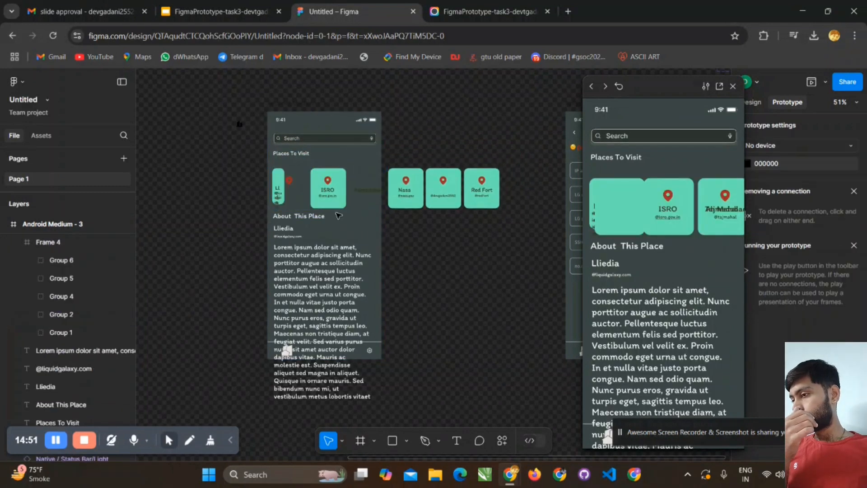
key(ctrl+z)
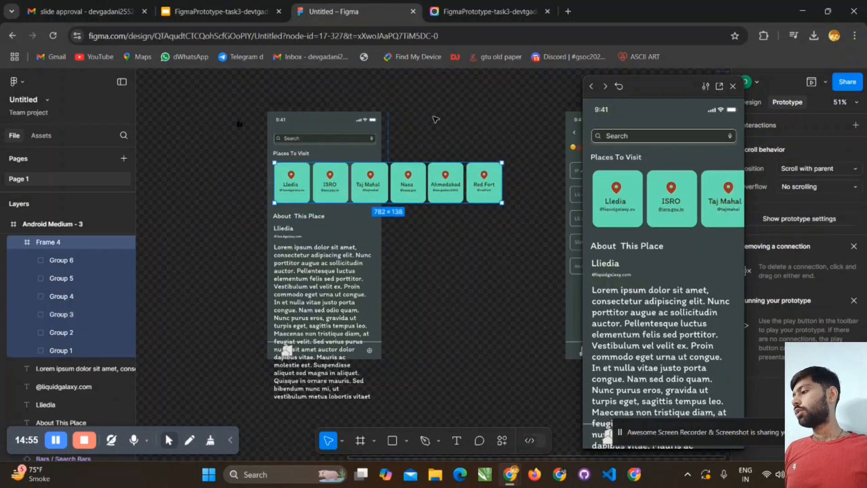
- Reselect Frame 4, try to narrow it to about 504 wide, and undo the resize
click(438, 137)
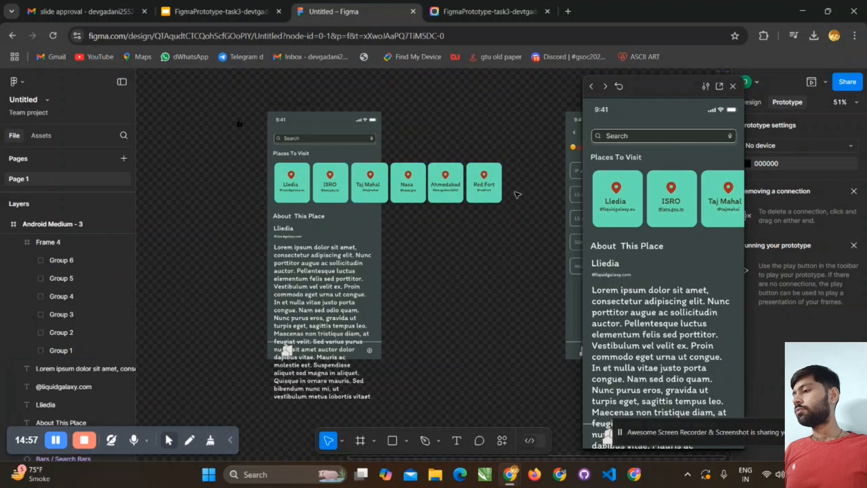
click(497, 202)
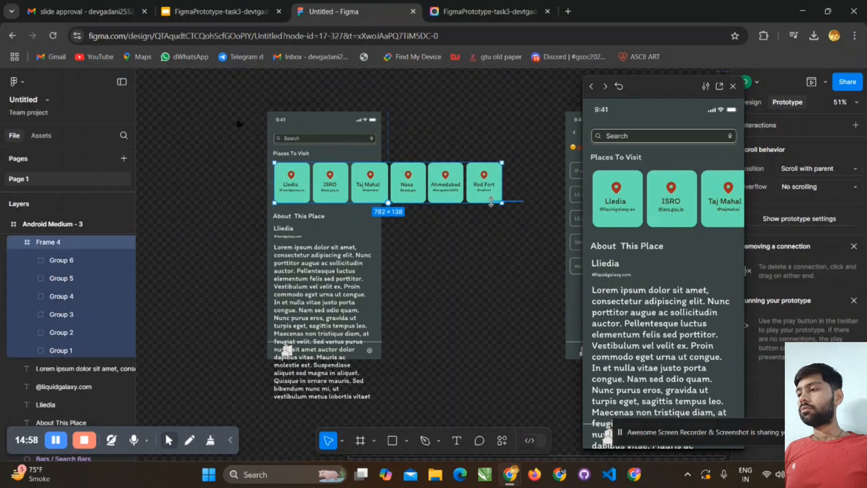
click(468, 139)
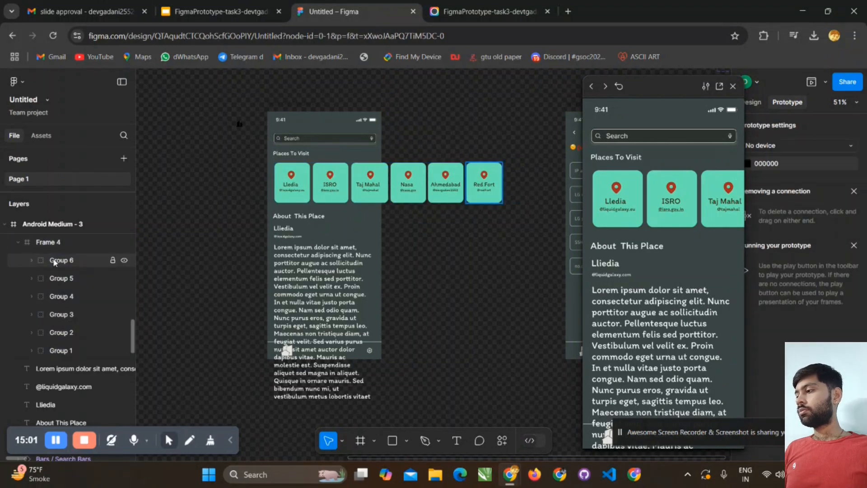
click(75, 244)
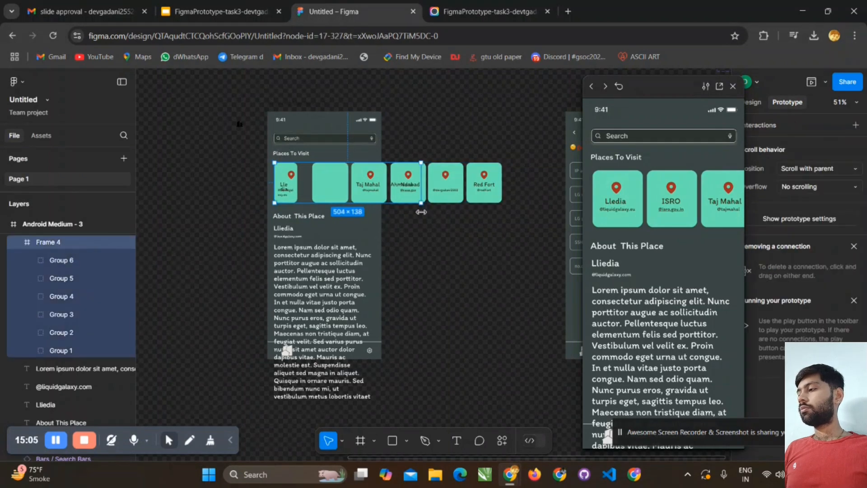
click(424, 210)
key(ctrl+z)
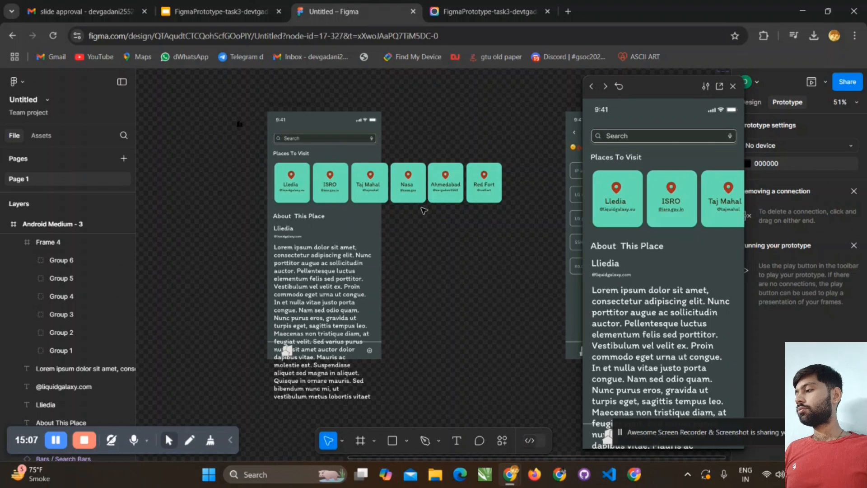
click(423, 211)
key(ctrl+z)
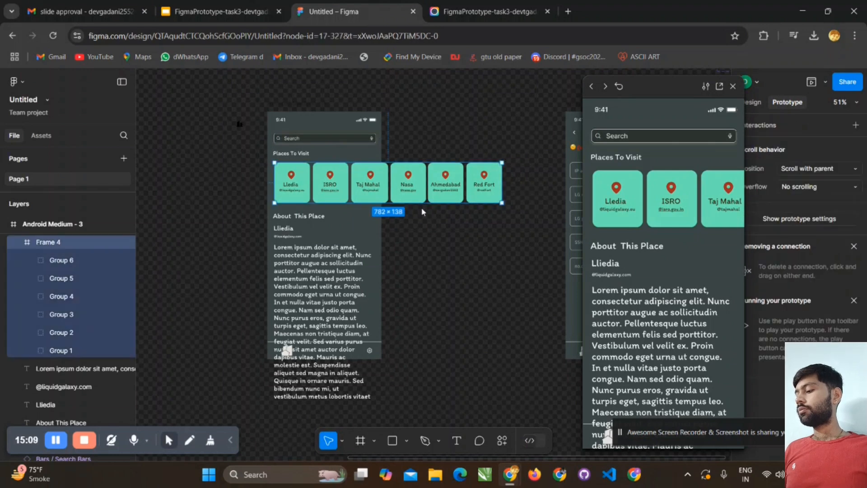
- Remove the frame around the six place cards so they are separate groups
click(423, 211)
key(ctrl+z)
key(ctrl+shift+g)
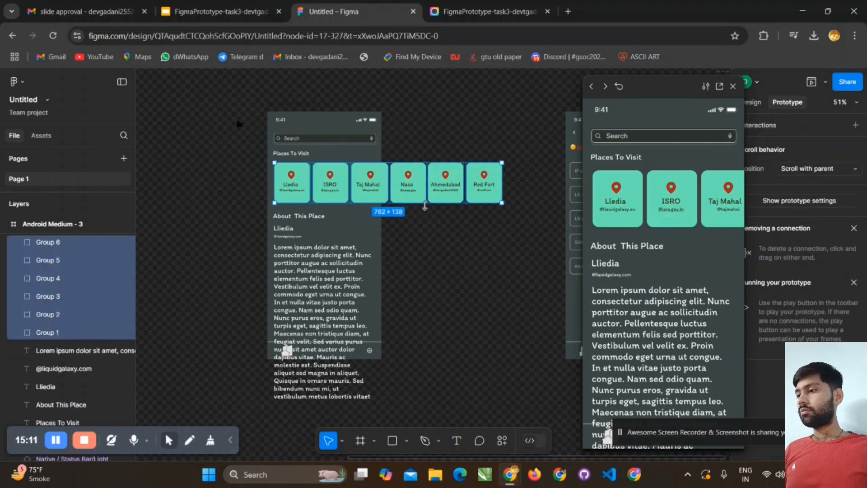
scroll(90, 289, up, 3)
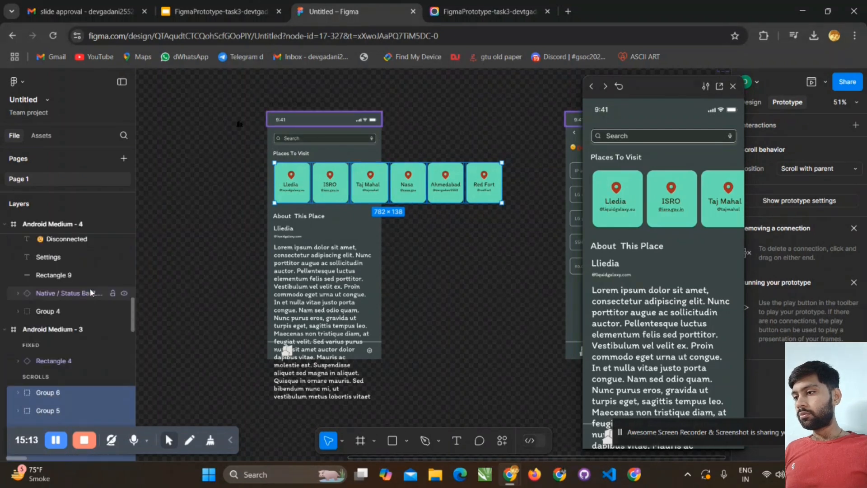
scroll(89, 289, down, 3)
scroll(89, 288, down, 3)
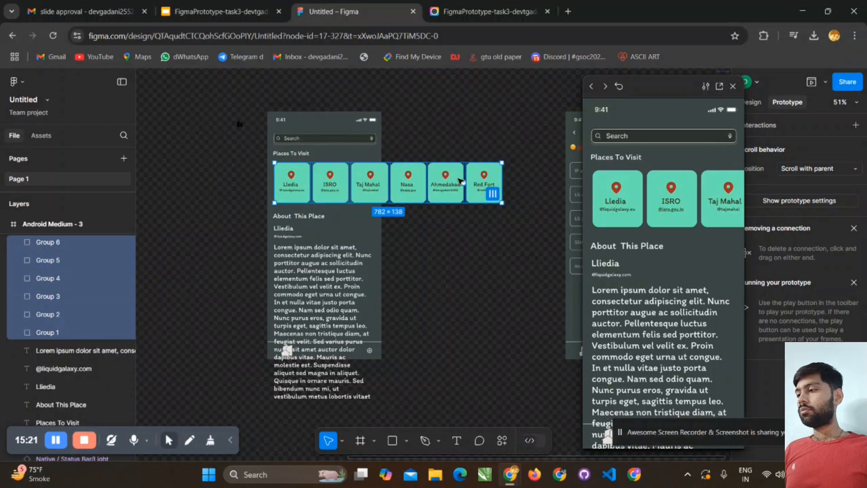
- Reselect the six place cards from Lledia to Red Fort and wrap them in one frame using Frame selection
click(226, 168)
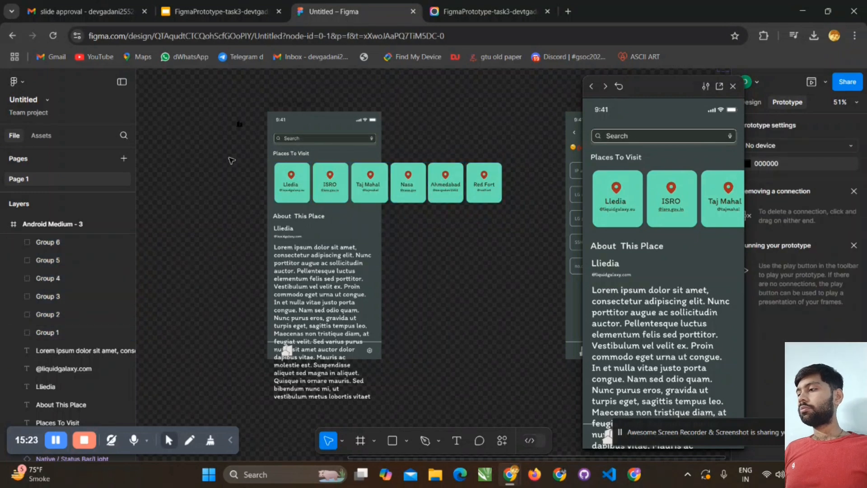
mouse_move(229, 158)
mouse_down()
mouse_move(273, 184)
mouse_move(350, 205)
mouse_move(513, 204)
mouse_move(527, 217)
mouse_move(236, 170)
mouse_move(221, 159)
mouse_up()
click(529, 216)
right_click(248, 172)
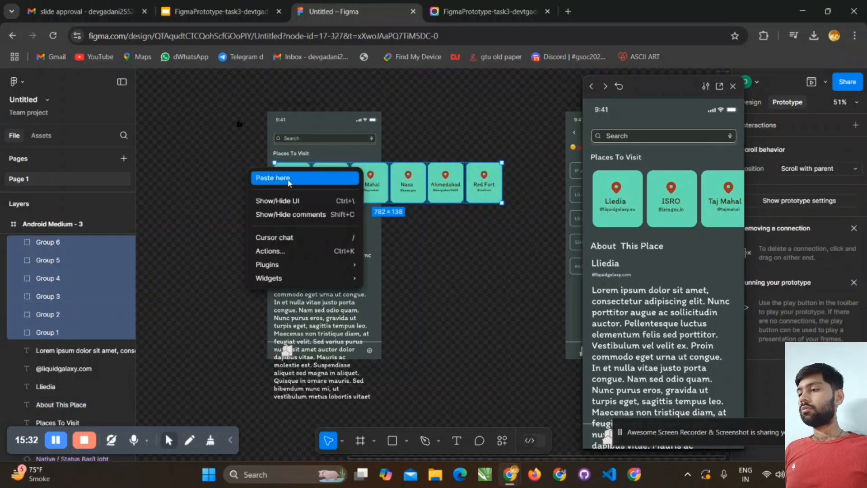
click(399, 181)
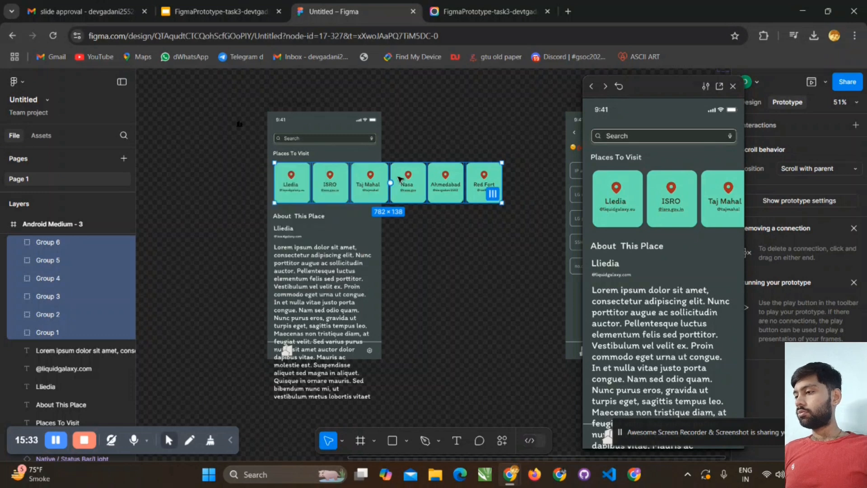
right_click(398, 181)
click(433, 243)
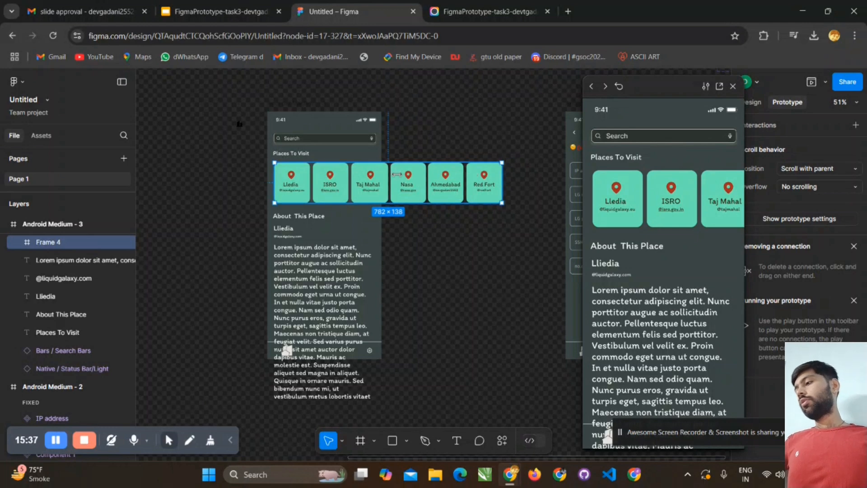
- Try to narrow the place card frame to roughly the phone screen's width, and undo the resize
drag(502, 180, 385, 176)
key(ctrl+z)
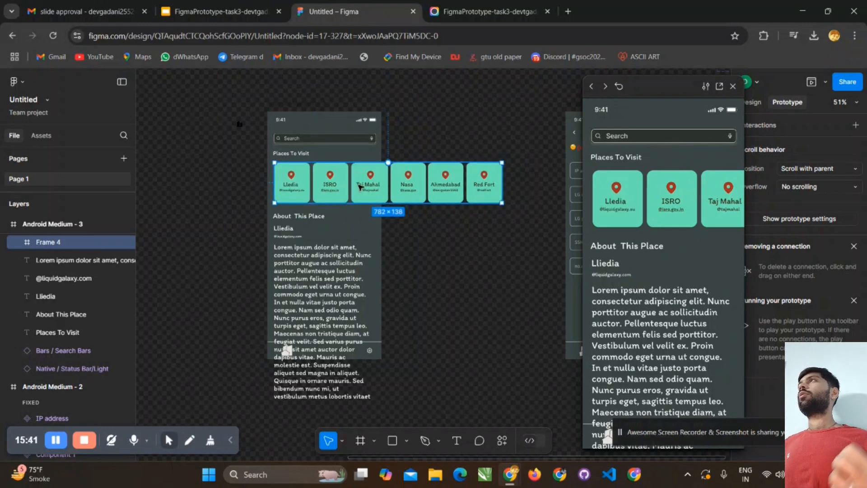
click(59, 442)
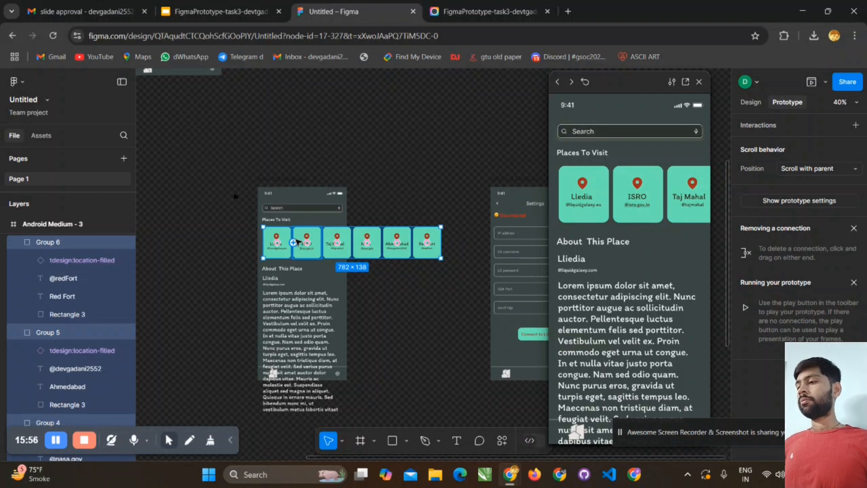
- Enclose all six selected place card groups in a single frame with Frame selection
right_click(353, 254)
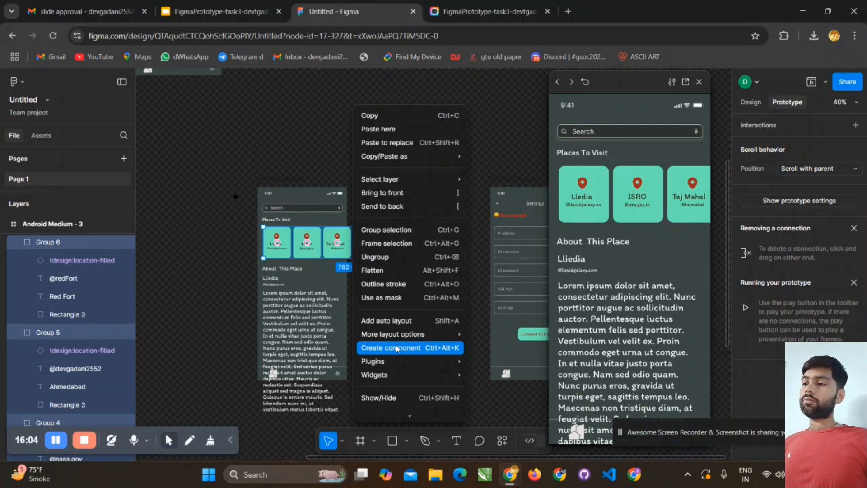
mouse_move(403, 334)
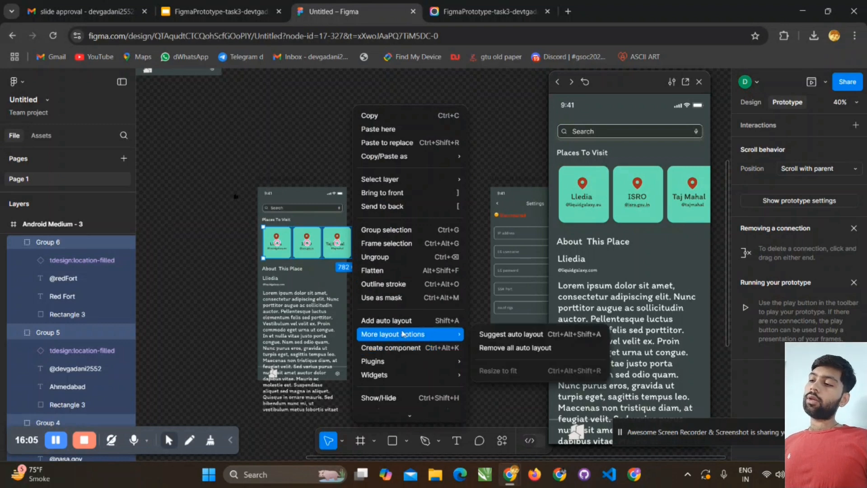
click(384, 244)
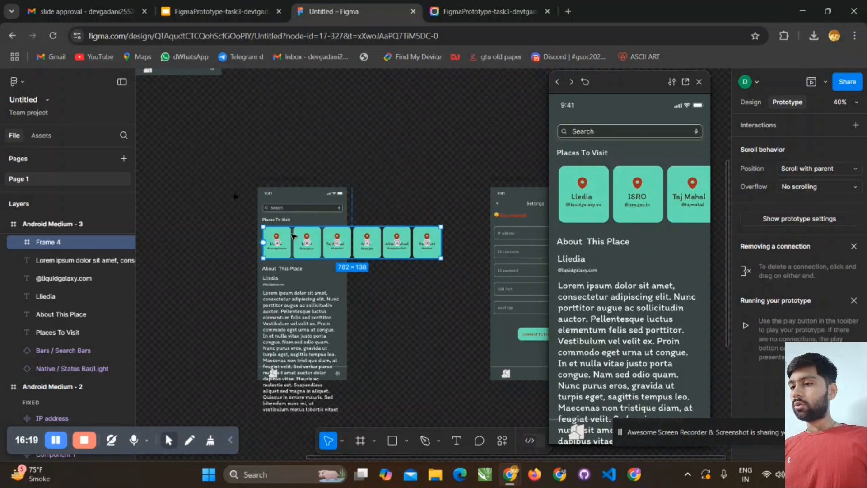
- Nest the place card frame inside a second, outer frame and narrow the outer frame to about 348 × 138
right_click(409, 255)
key(ctrl+alt+g)
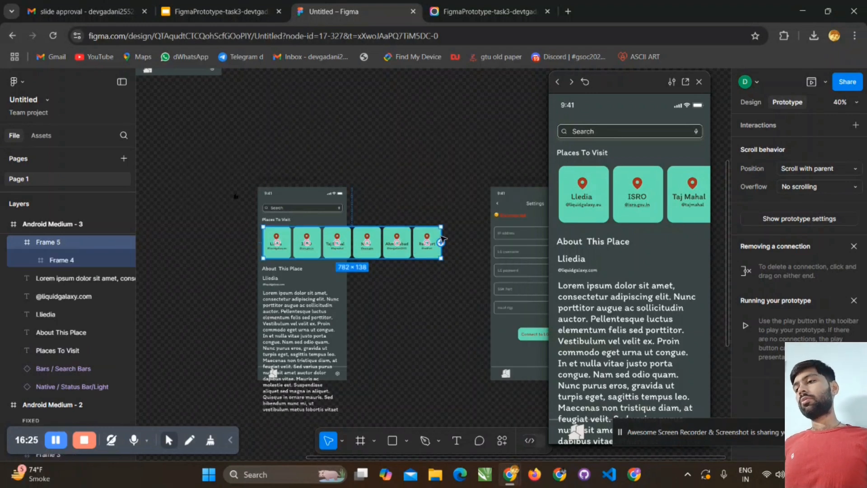
drag(441, 242, 430, 242)
drag(394, 243, 342, 243)
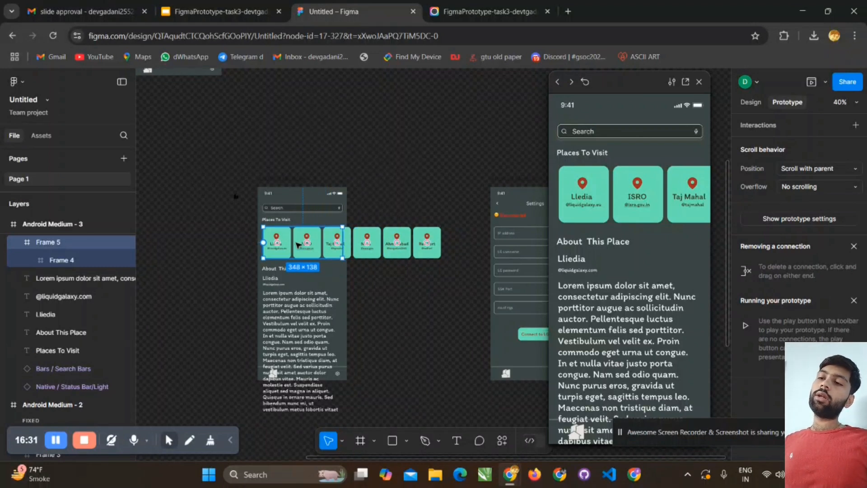
- Test sideways scrolling of the Places To Visit screen in the prototype preview and check what moves with the cards
scroll(297, 245, down, 3)
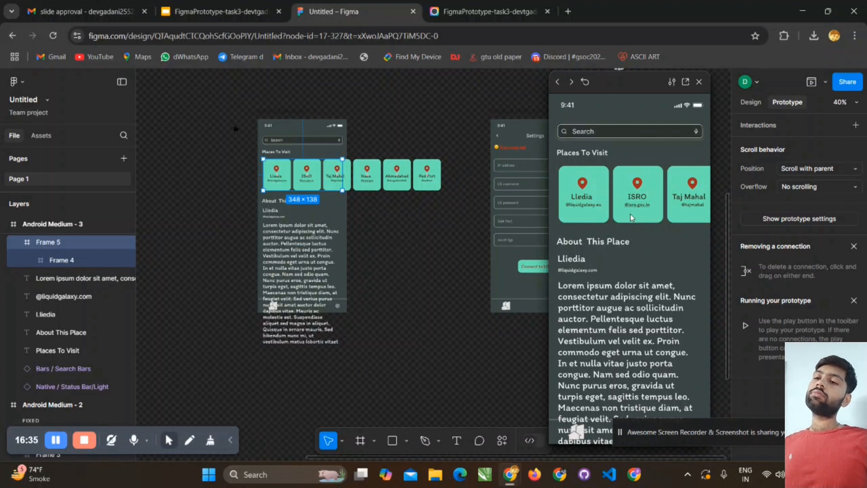
scroll(651, 206, right, 5)
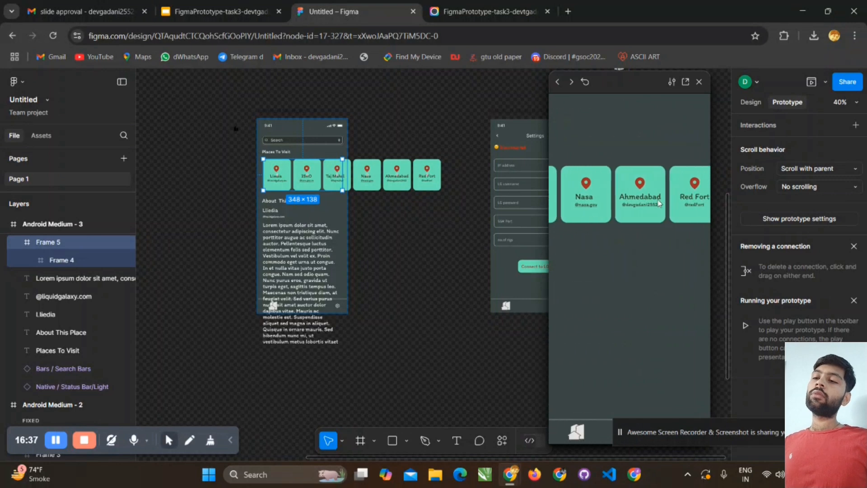
drag(658, 200, 633, 201)
scroll(625, 202, left, 5)
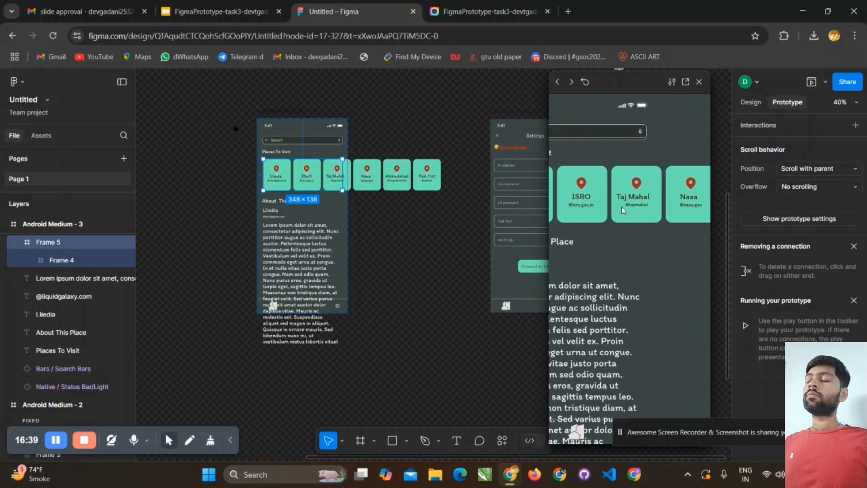
scroll(682, 205, right, 5)
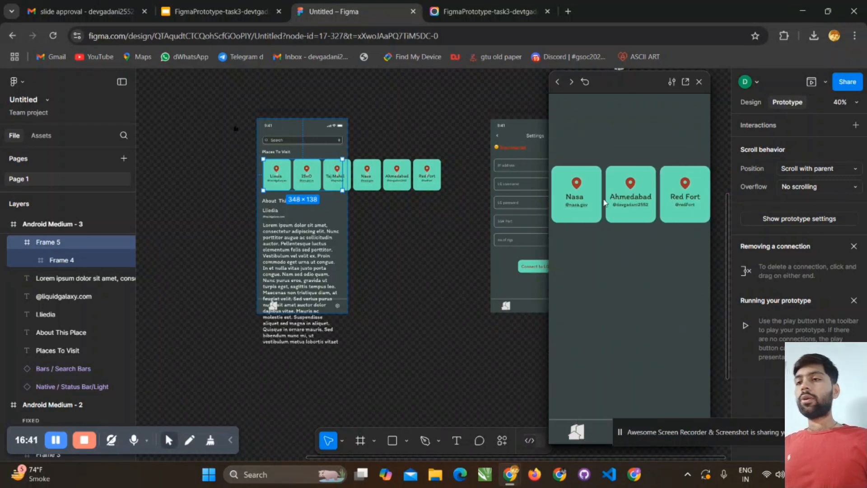
scroll(682, 201, left, 5)
scroll(638, 196, right, 5)
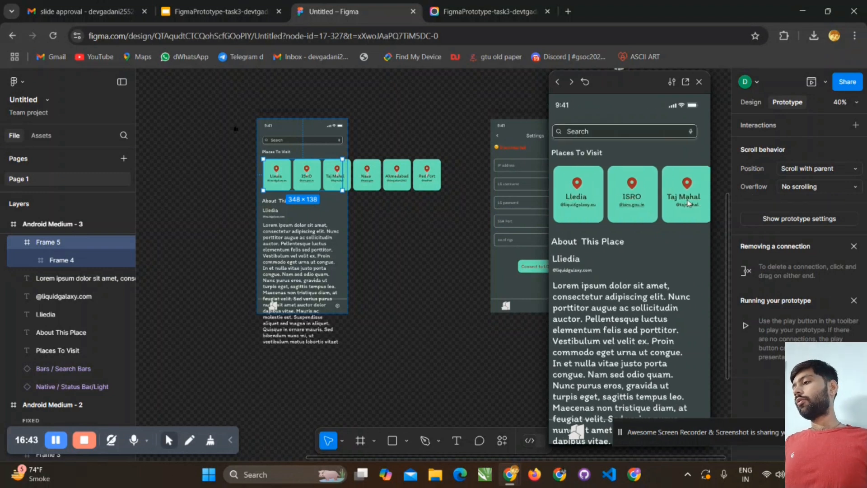
scroll(645, 202, left, 5)
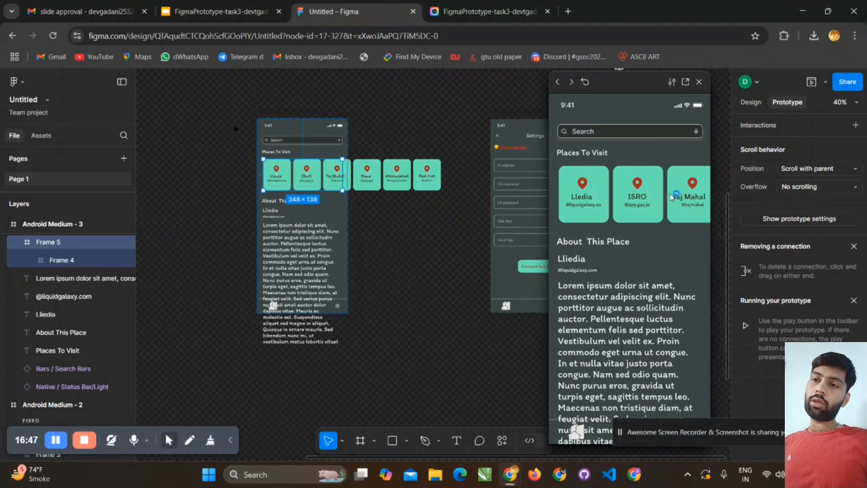
scroll(671, 198, right, 5)
scroll(672, 197, left, 5)
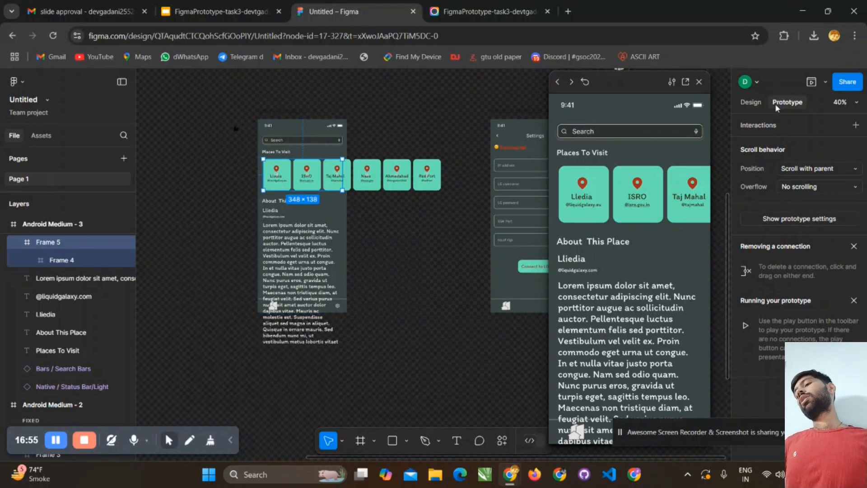
- Set the outer place card frame's scroll position to Fixed and its overflow to Horizontal
click(807, 169)
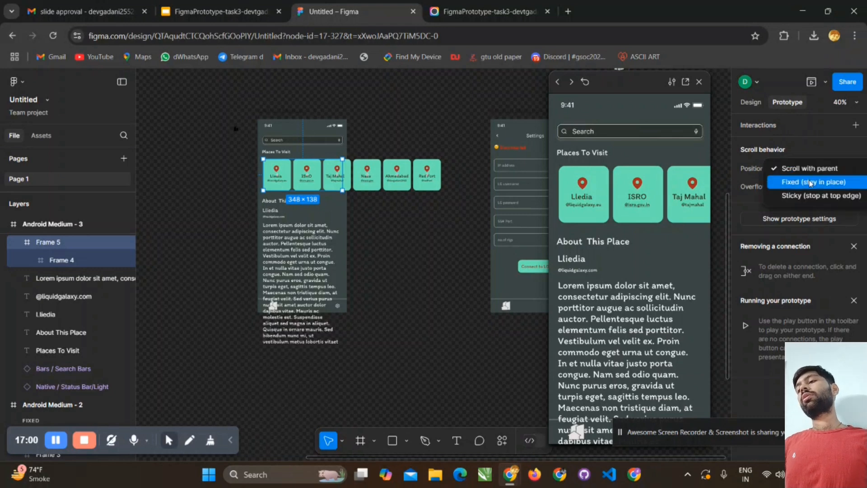
click(811, 182)
click(815, 188)
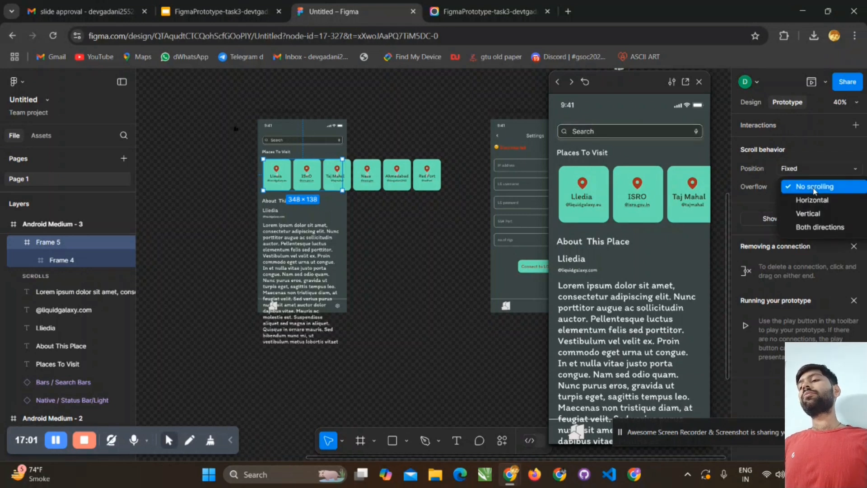
click(813, 200)
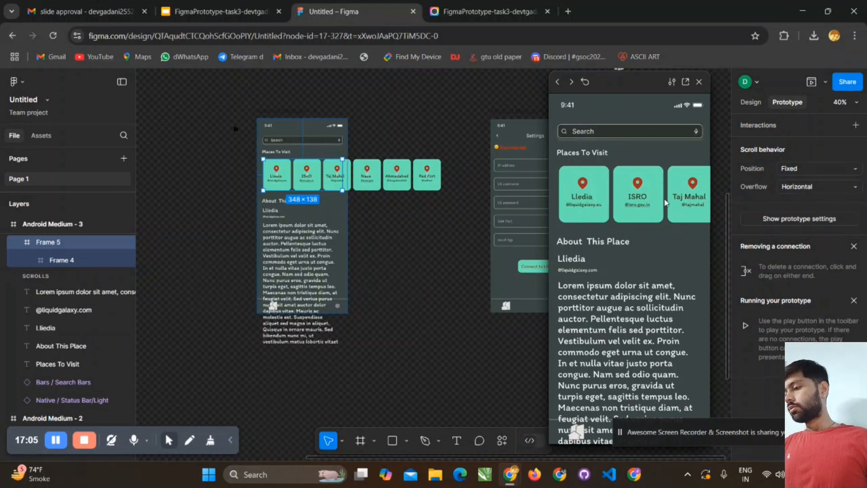
- Test the horizontal scrolling of the place card row back and forth in the prototype preview
scroll(665, 202, right, 5)
scroll(620, 193, left, 5)
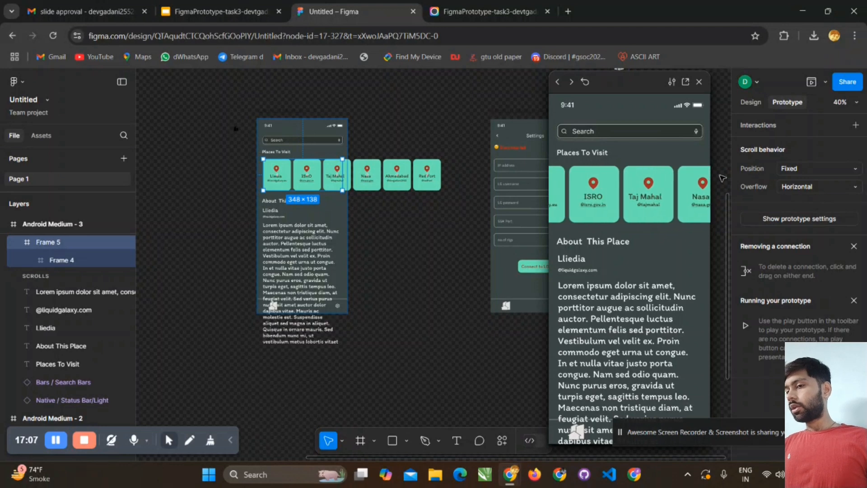
scroll(575, 201, right, 5)
scroll(575, 201, left, 5)
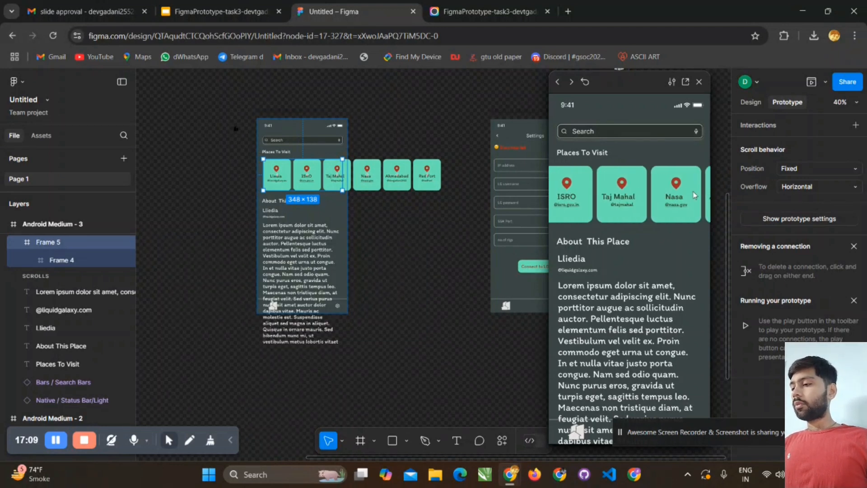
scroll(633, 201, right, 2)
scroll(695, 205, left, 2)
scroll(694, 205, right, 5)
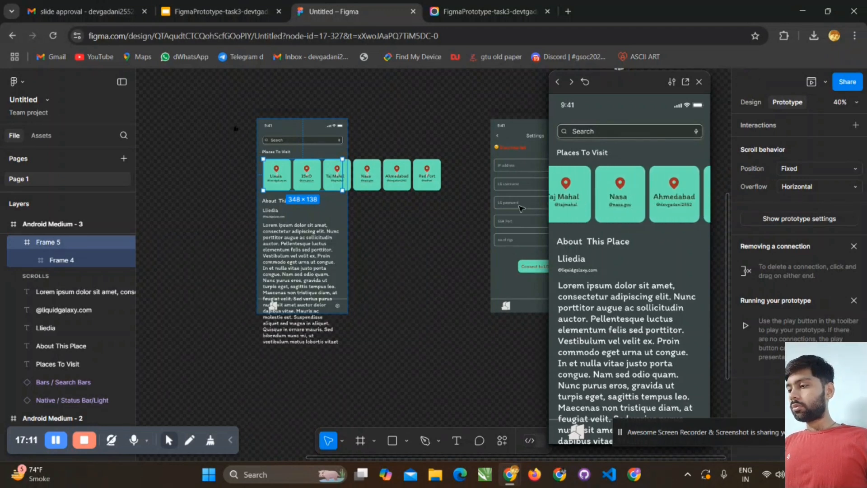
scroll(694, 205, left, 5)
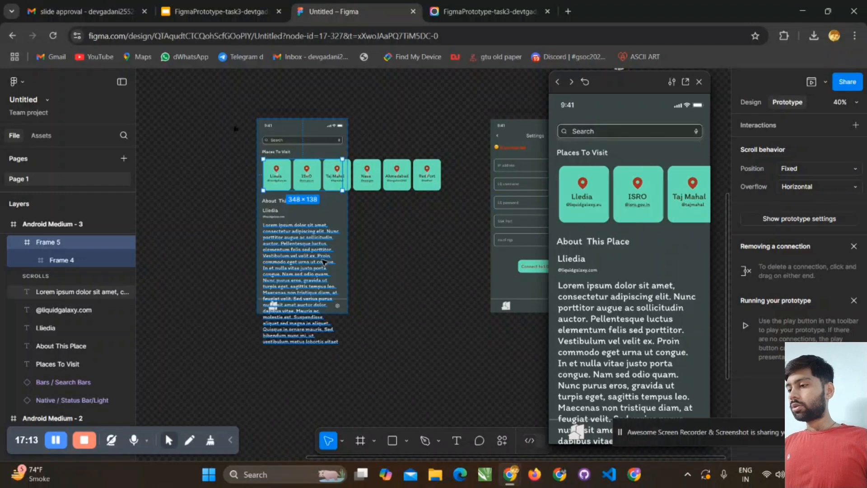
- Wrap the Lorem ipsum paragraph in its own frame and resize that frame to about 350 × 319, ending above the bottom bar
click(307, 246)
right_click(308, 246)
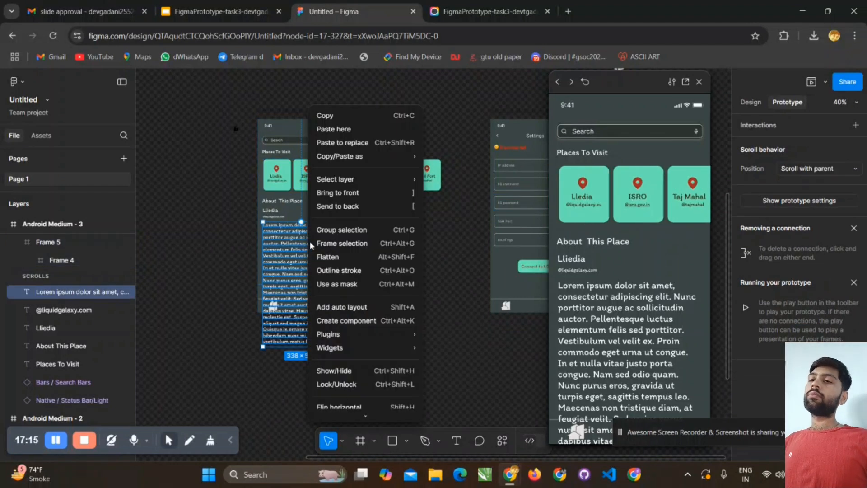
click(316, 243)
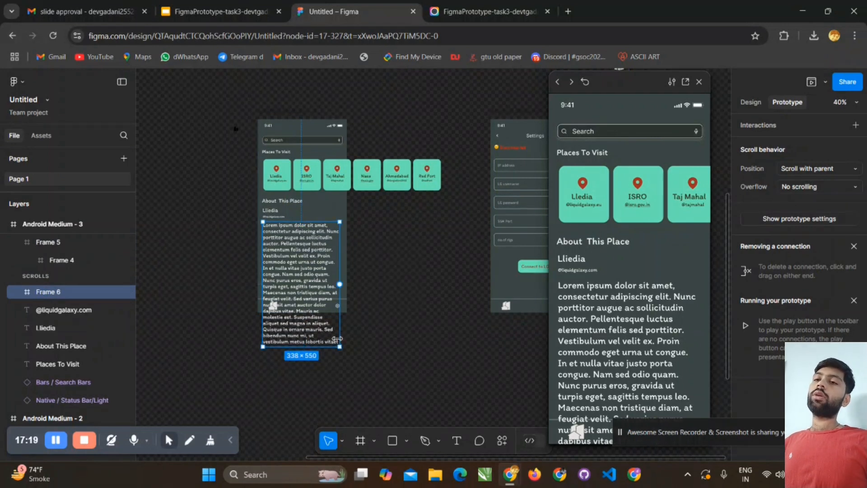
drag(340, 344, 342, 293)
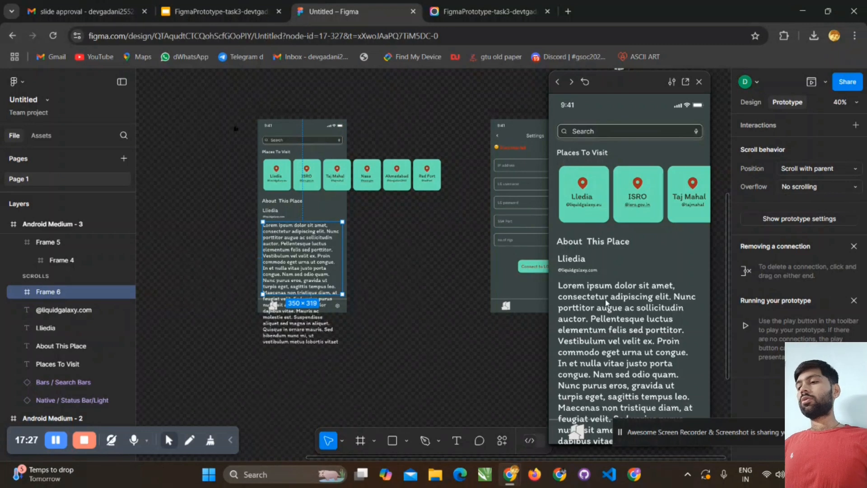
- Set the paragraph frame's scroll position to Fixed and its overflow to Vertical
click(830, 169)
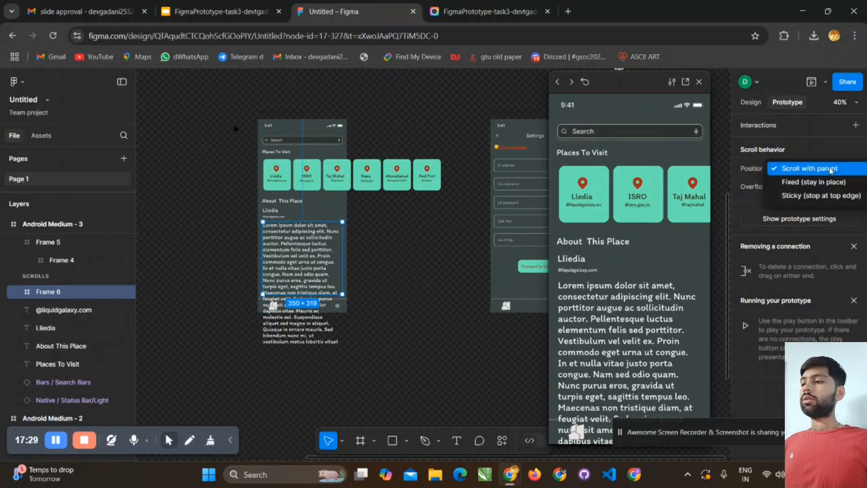
click(830, 181)
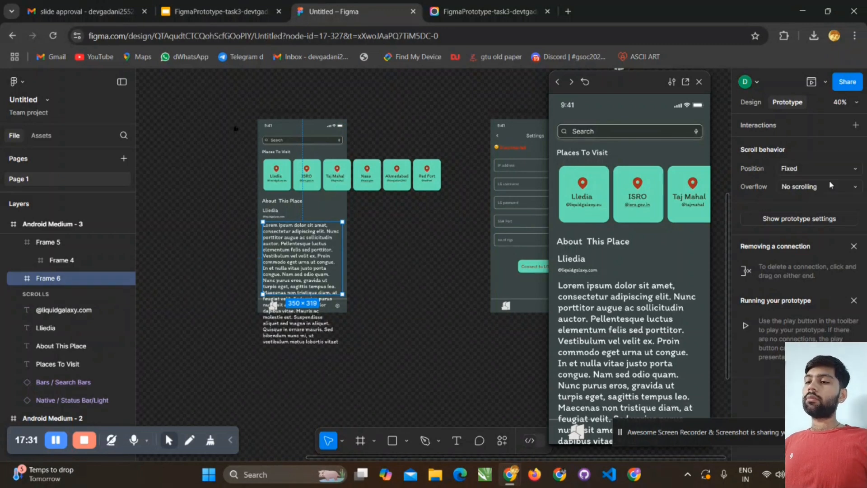
click(829, 186)
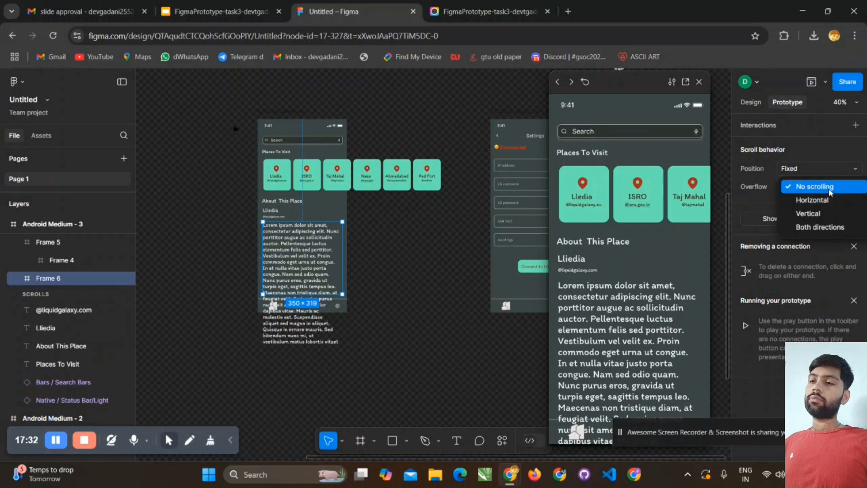
click(828, 214)
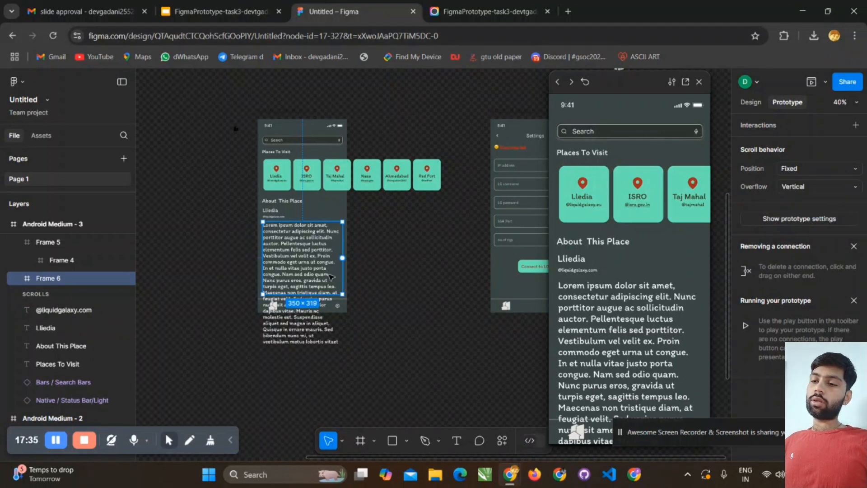
- Test the vertical scrolling of the Lorem ipsum description up and down in the prototype preview
scroll(324, 274, down, 5)
scroll(324, 274, up, 3)
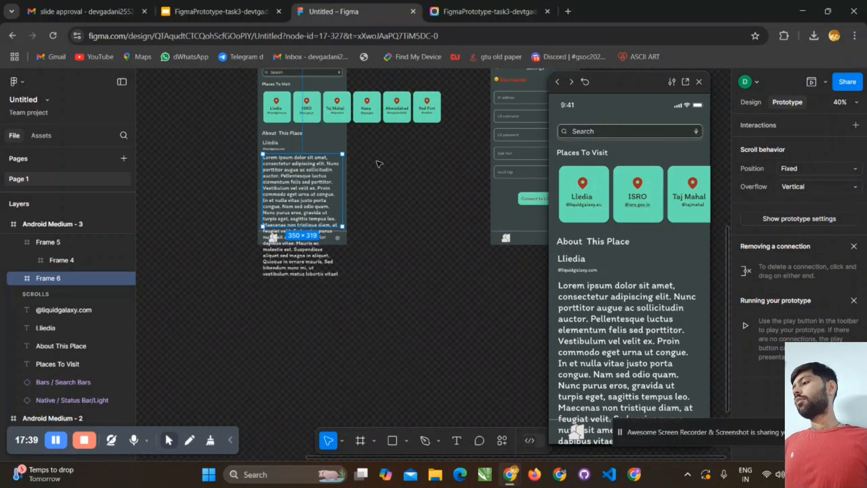
click(377, 164)
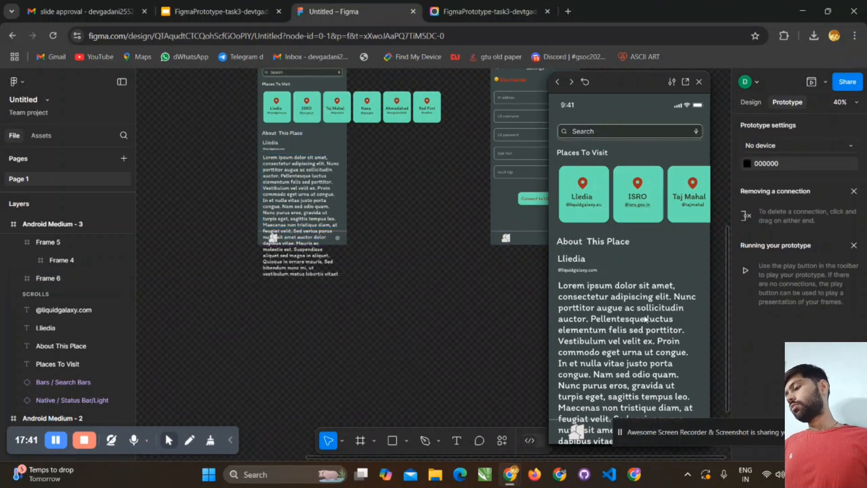
scroll(645, 316, down, 3)
scroll(644, 316, up, 3)
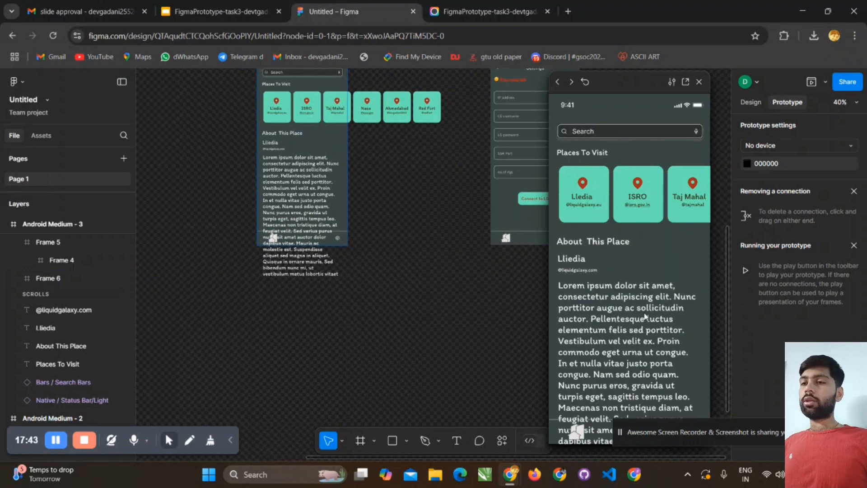
scroll(645, 316, down, 3)
scroll(644, 316, up, 3)
scroll(645, 316, down, 3)
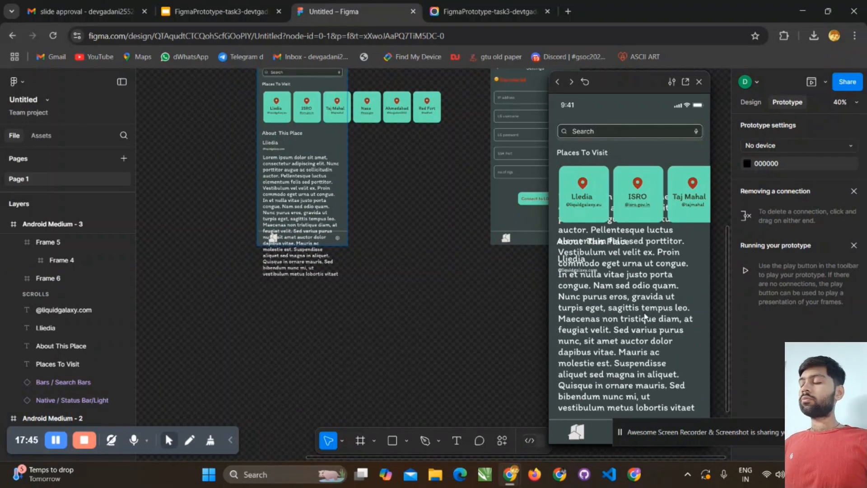
scroll(645, 316, up, 3)
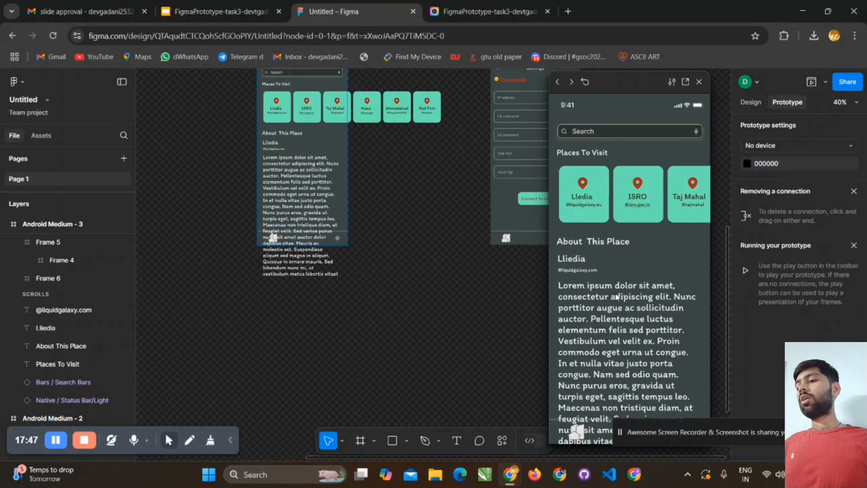
- Wrap the Lorem ipsum paragraph frame in another frame and change the new outer frame's scroll overflow
click(340, 191)
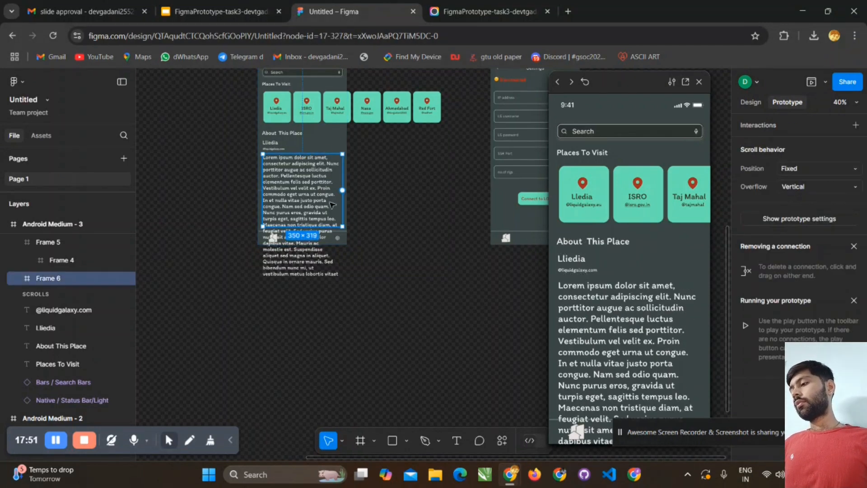
scroll(717, 247, up, 5)
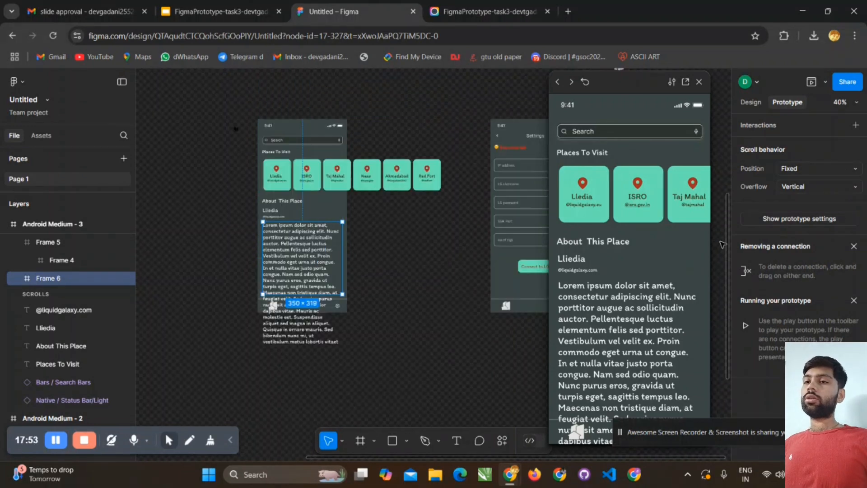
scroll(483, 283, down, 3)
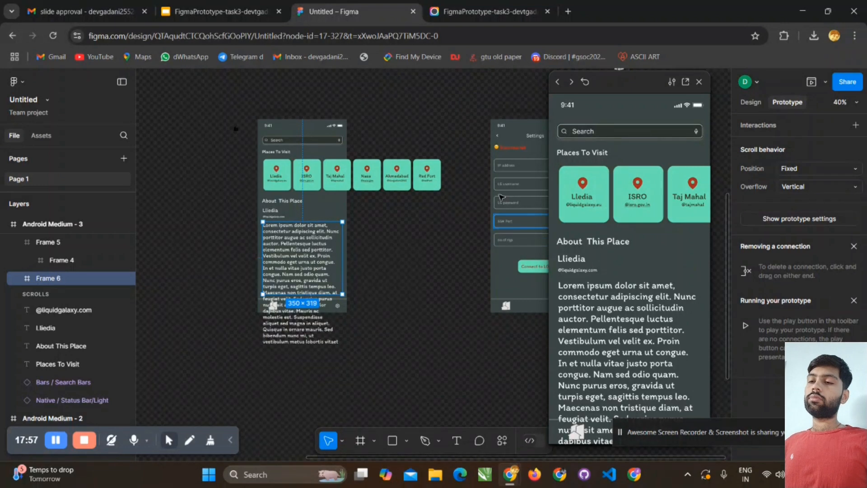
right_click(312, 246)
click(362, 243)
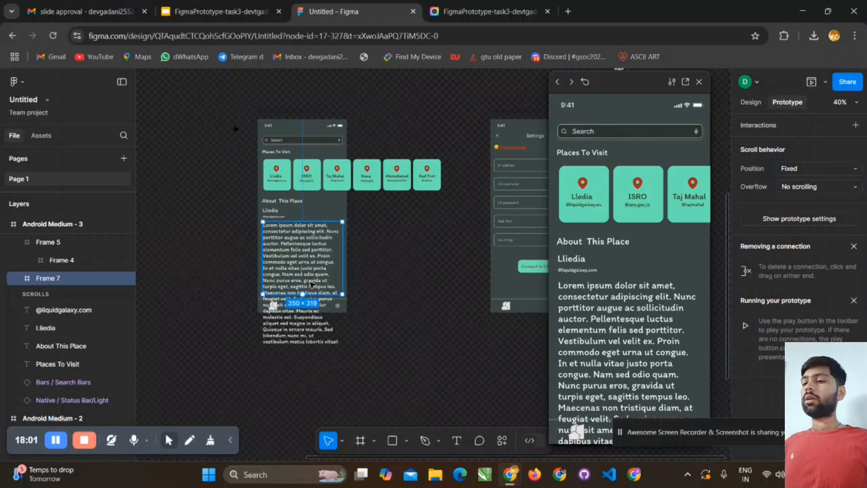
click(830, 187)
click(818, 199)
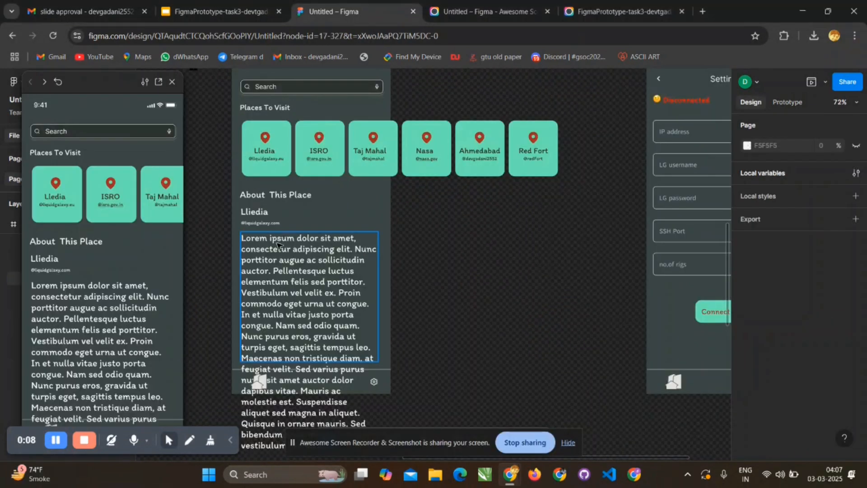
- Move the prototype preview clear of the layer list and select the outer frame around the Lorem ipsum paragraph
click(279, 244)
scroll(279, 253, up, 2)
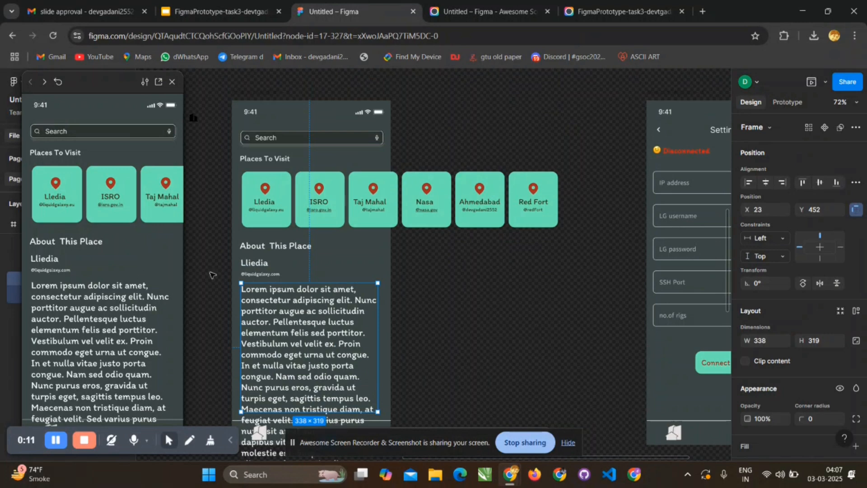
scroll(212, 275, down, 3)
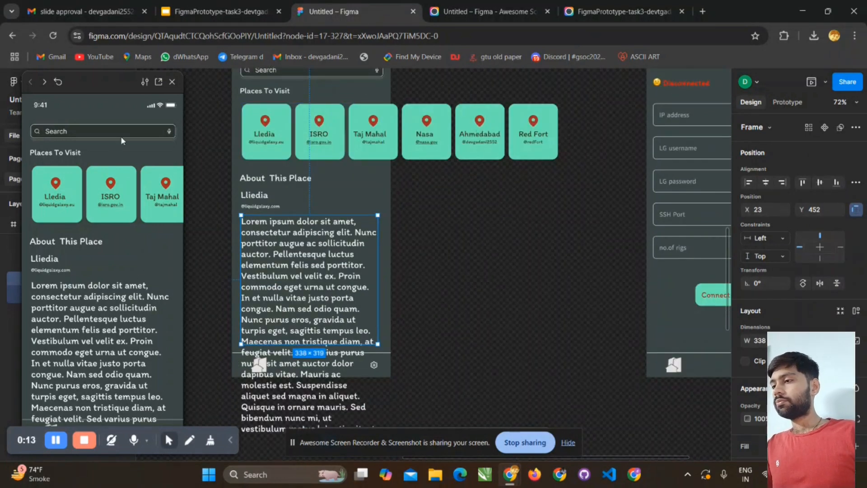
drag(102, 83, 623, 84)
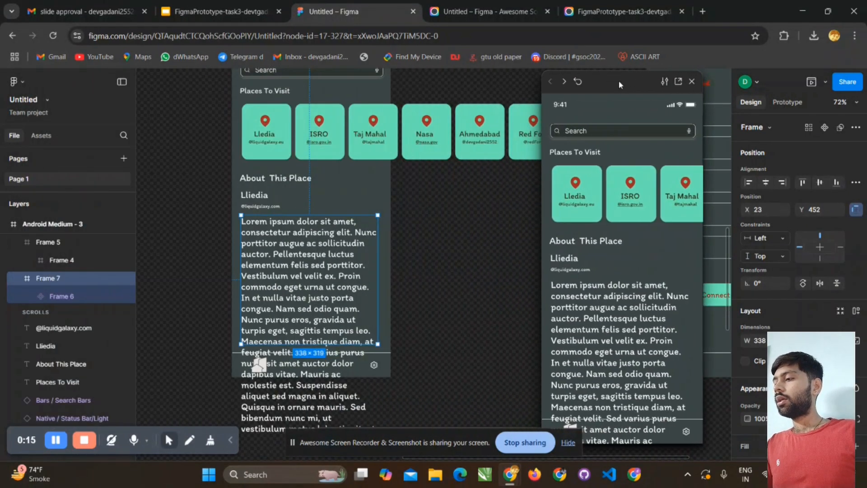
click(84, 300)
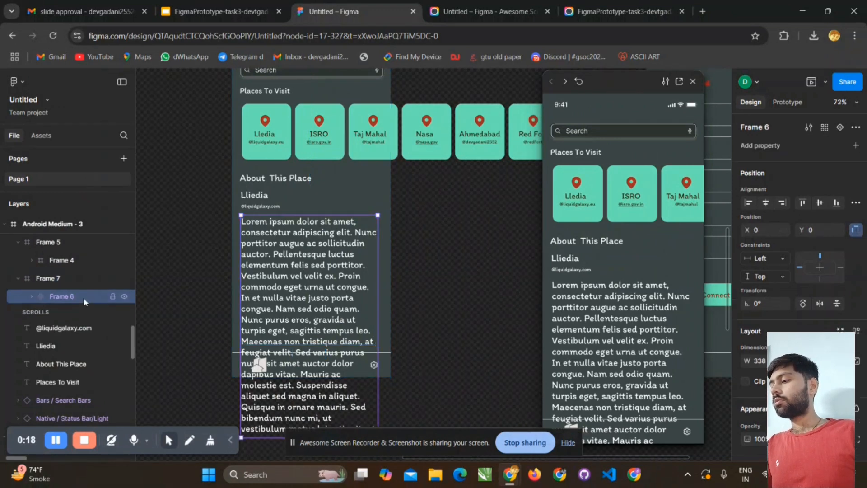
click(274, 258)
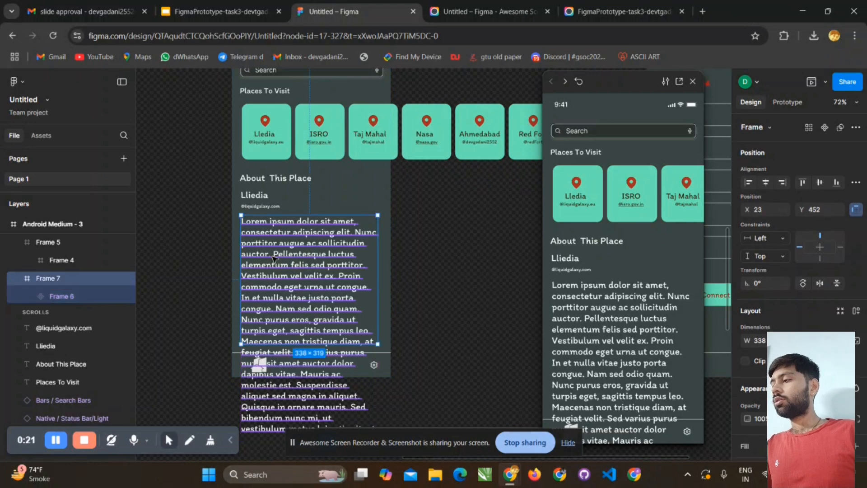
- Undo the recent changes to the place card row and paragraph frames until both clip their content again
key(ctrl+z)
key(ctrl+z)
key(ctrl+z)
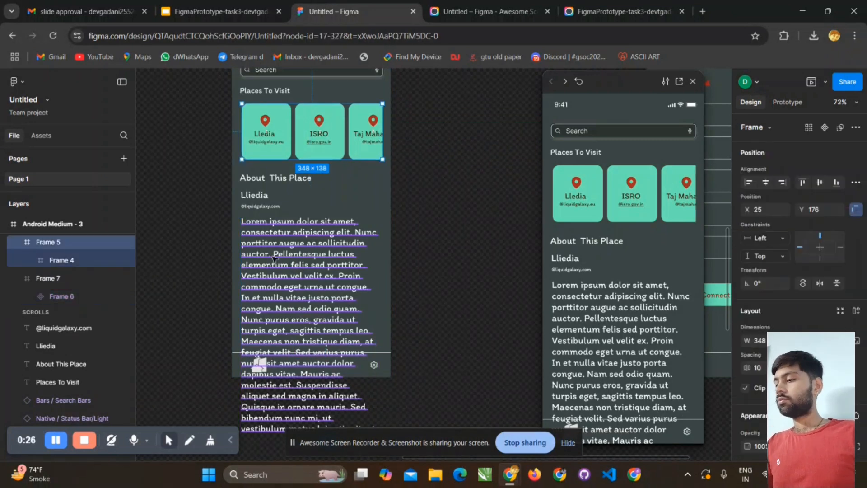
click(274, 258)
key(ctrl+z)
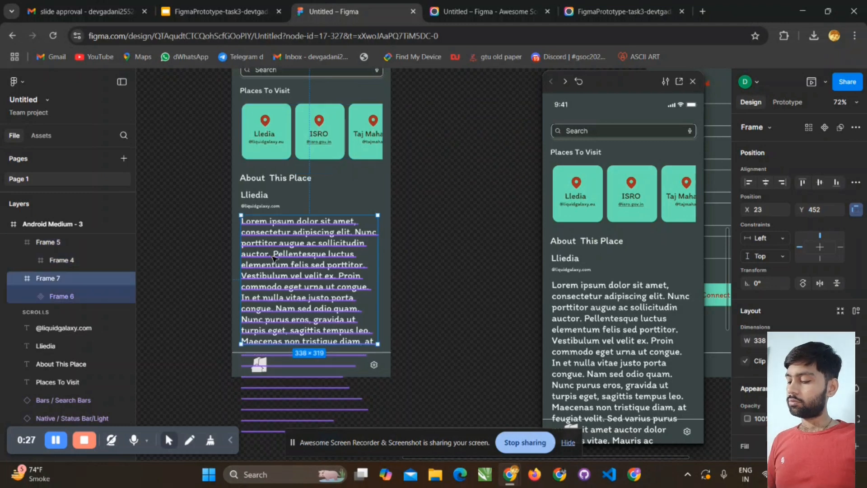
key(ctrl+z)
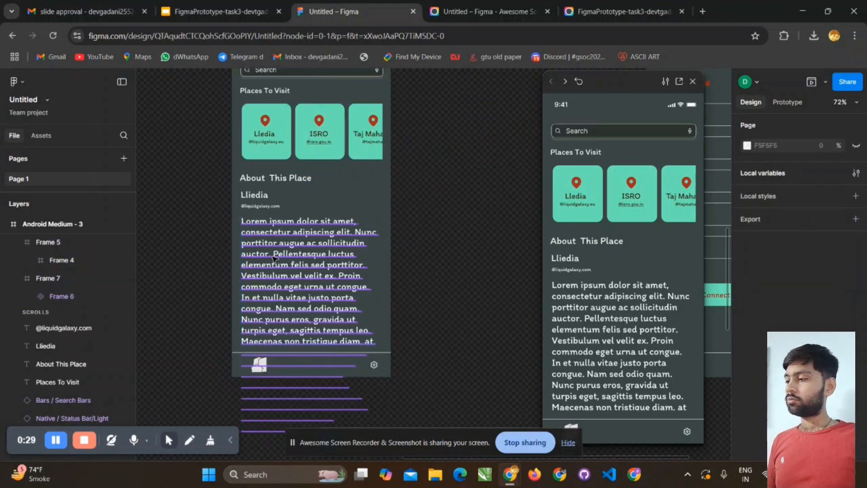
key(ctrl+z)
key(ctrl+z)
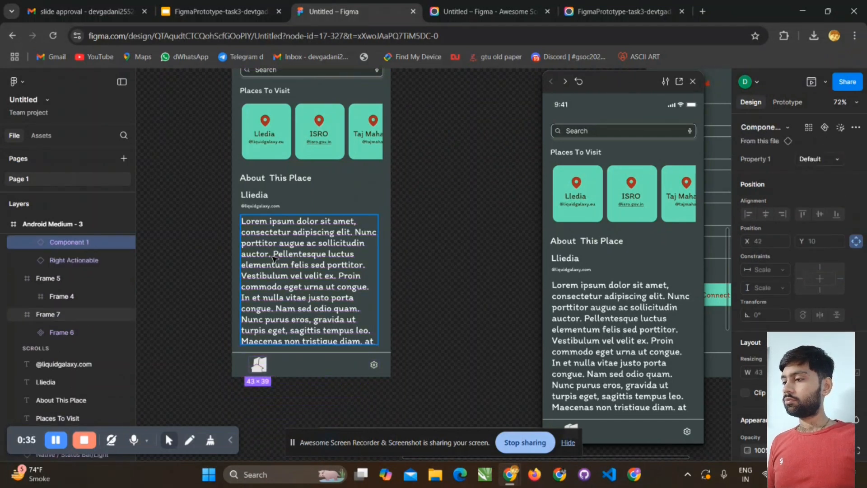
- Select the outer paragraph frame and test the clipped description's vertical scrolling in the prototype preview
scroll(84, 321, up, 5)
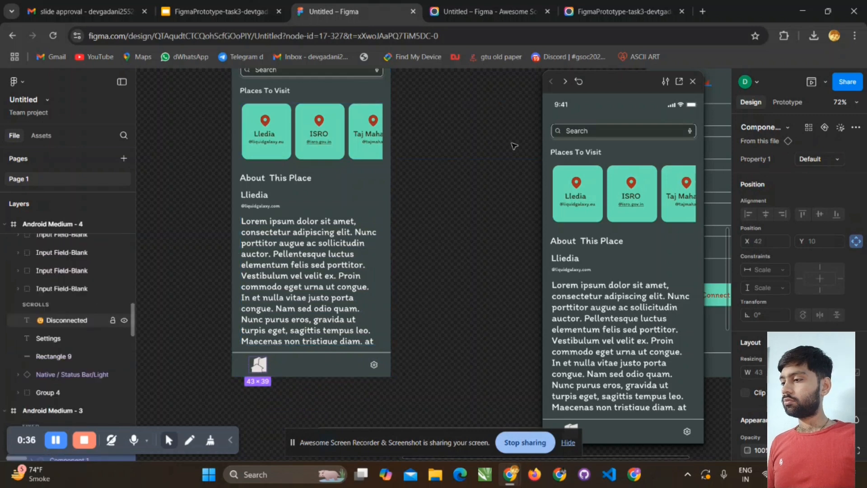
scroll(514, 145, down, 3)
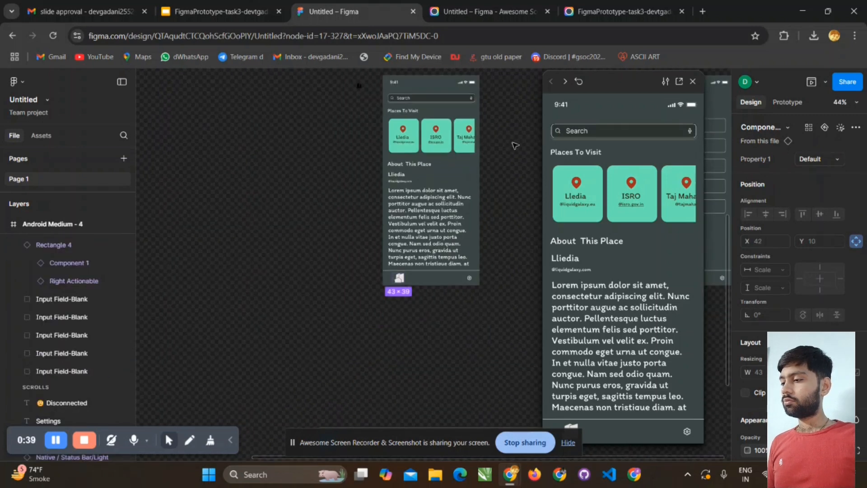
scroll(515, 146, left, 2)
scroll(514, 145, right, 4)
click(414, 230)
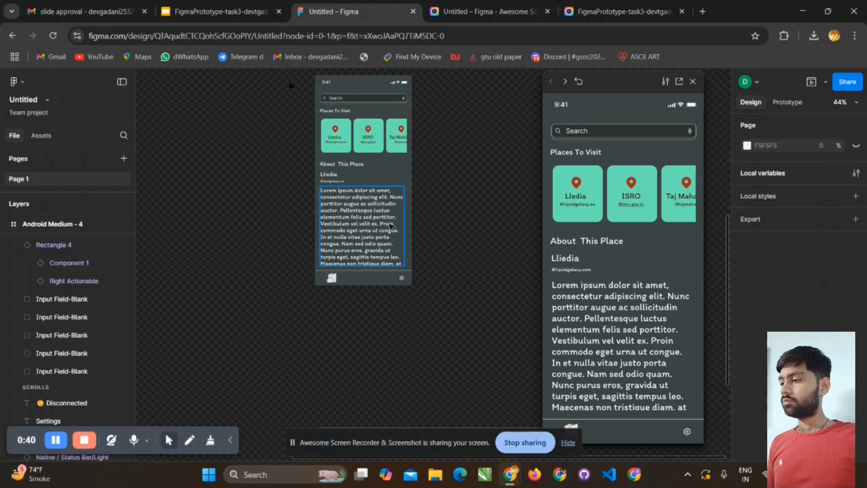
click(390, 226)
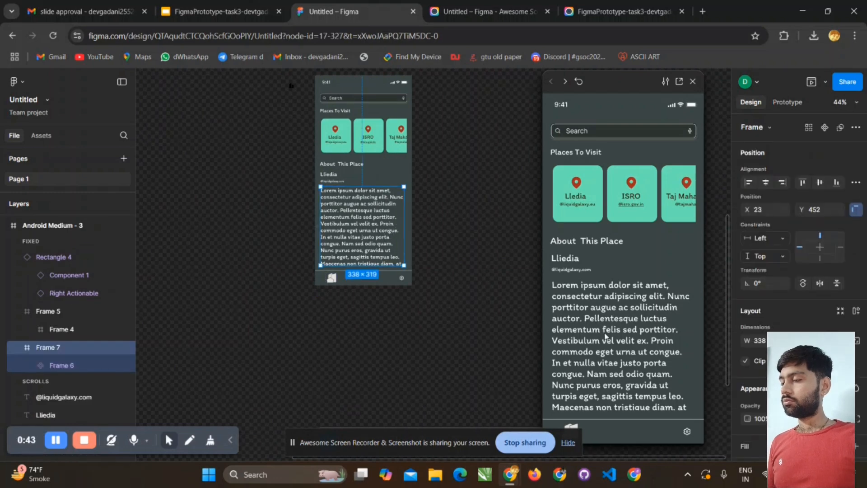
scroll(606, 336, down, 3)
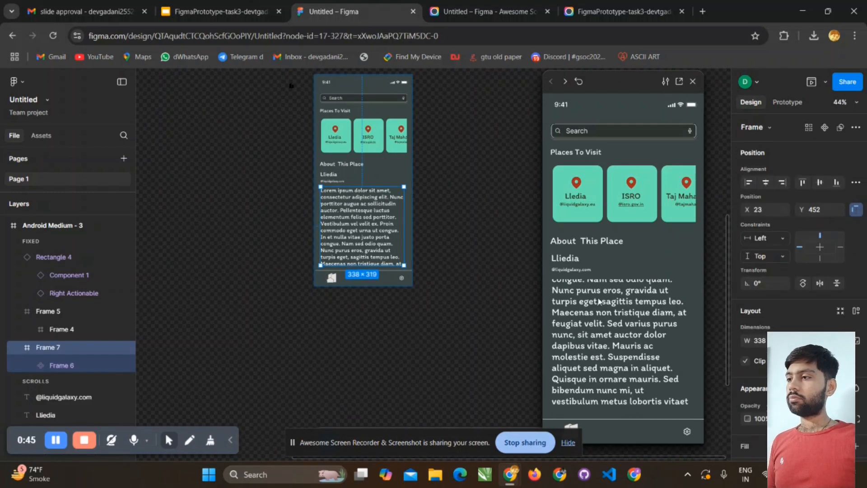
scroll(601, 302, up, 3)
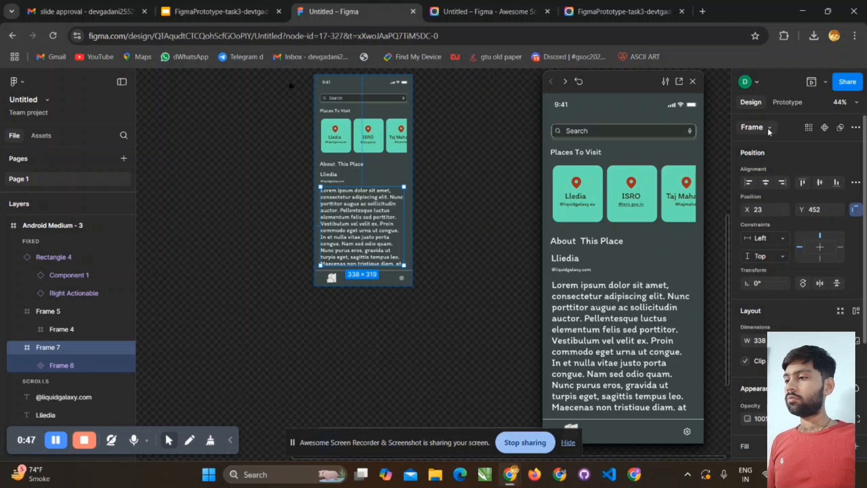
click(611, 330)
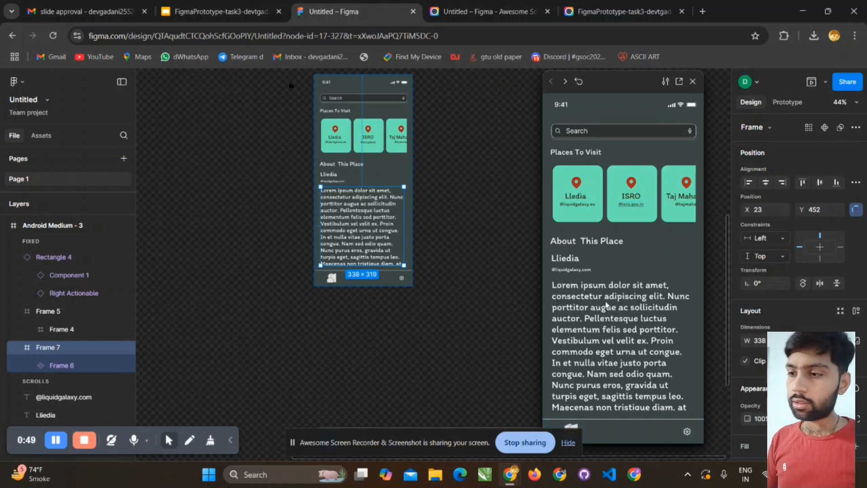
scroll(604, 332, down, 3)
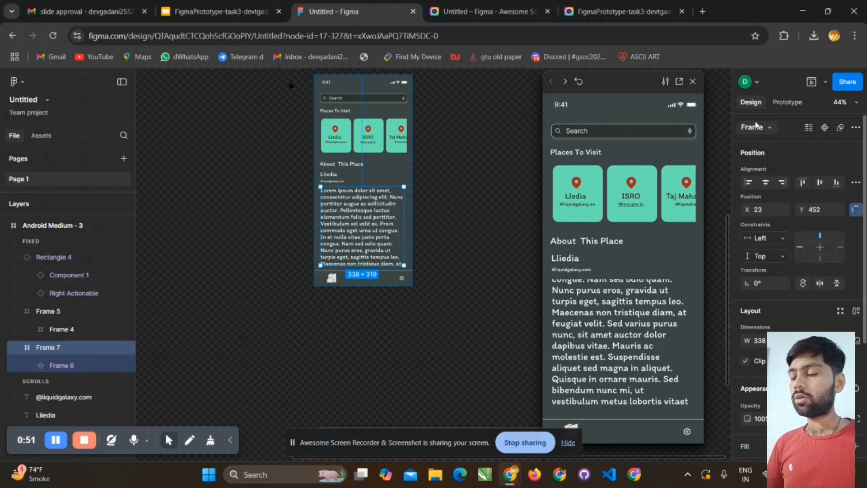
- Check the Clip content setting of the outer paragraph frame and of the outer place card row frame
scroll(758, 334, down, 3)
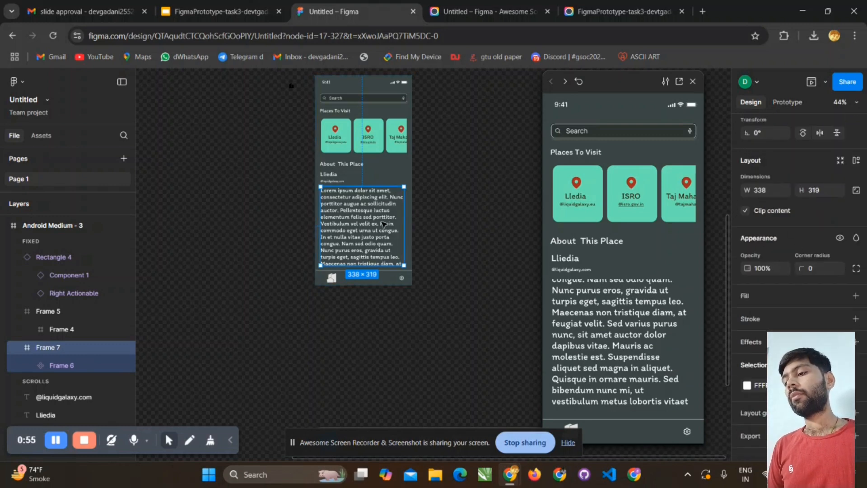
scroll(361, 225, up, 3)
scroll(363, 212, down, 2)
click(364, 212)
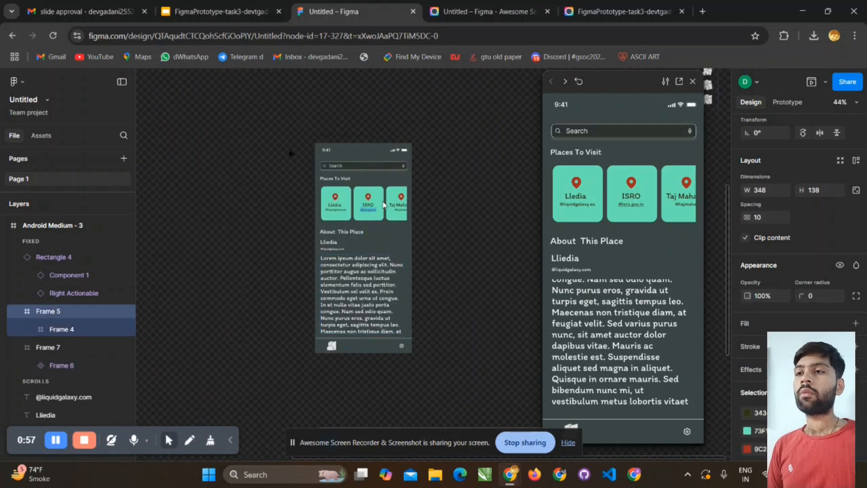
click(364, 212)
- Test the place card row's horizontal scrolling in the preview and scroll the description back to its beginning
click(343, 7)
middle_click(465, 15)
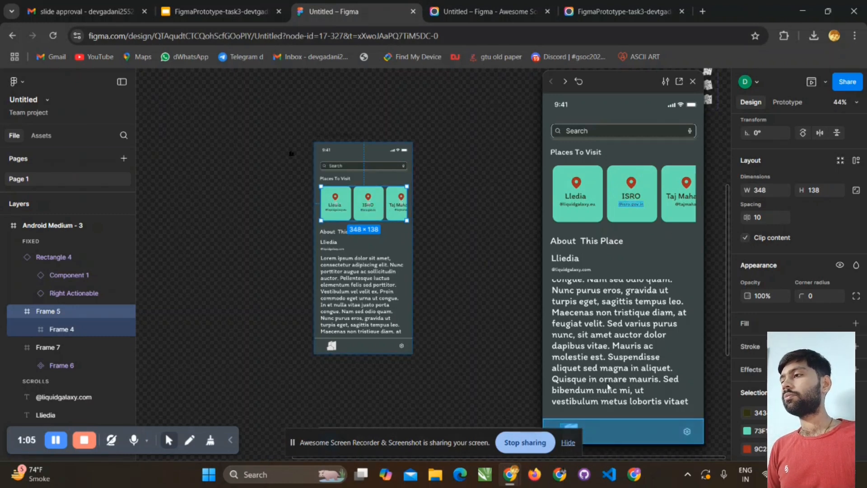
scroll(614, 392, up, 4)
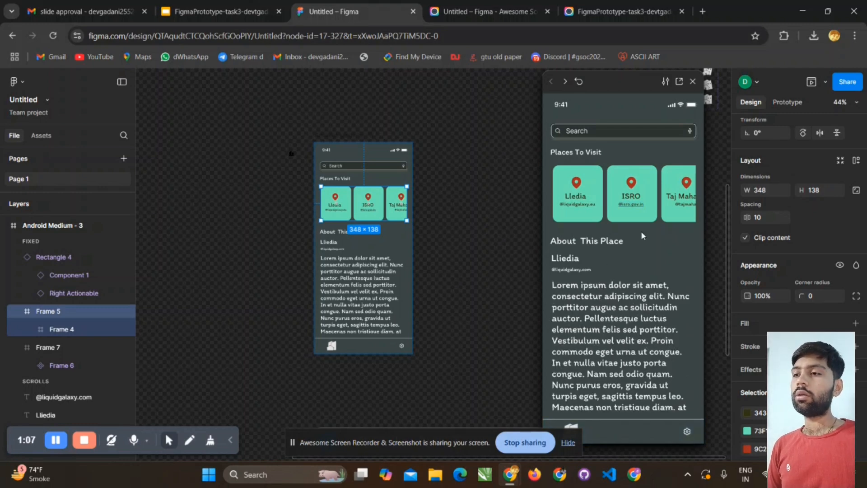
click(439, 325)
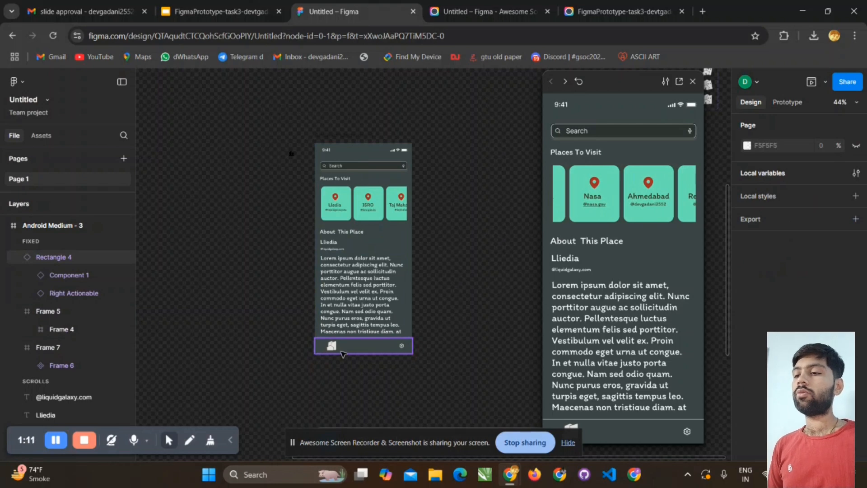
- Move the prototype preview away from the Settings screen and hide the screen-sharing notice
drag(617, 80, 66, 78)
drag(15, 451, 668, 453)
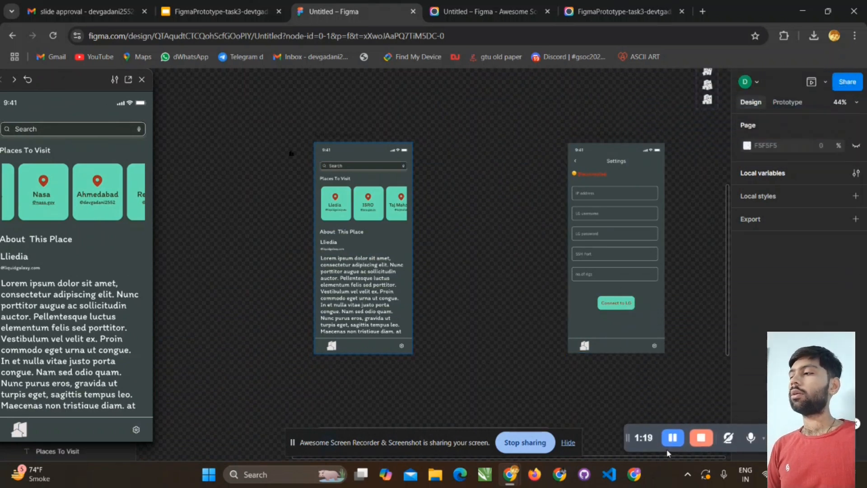
click(568, 442)
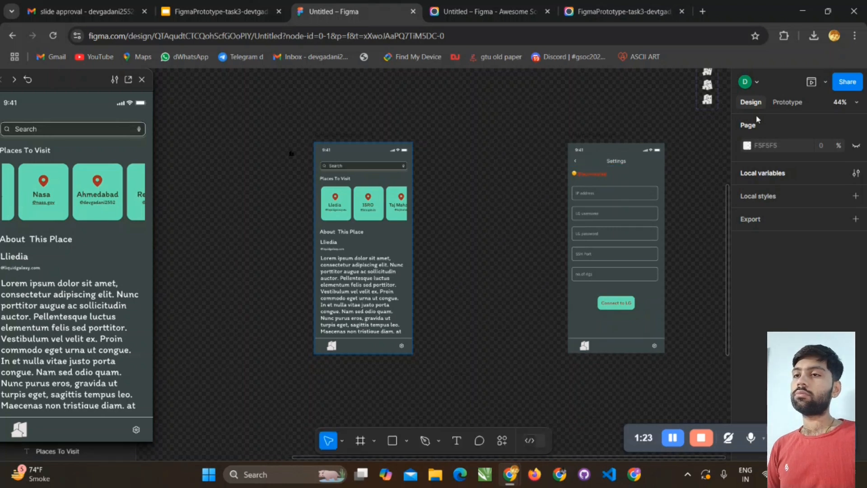
- Disconnect the on-click scroll interaction of the bottom bar's map icon from the description text on the Places To Visit screen
click(332, 348)
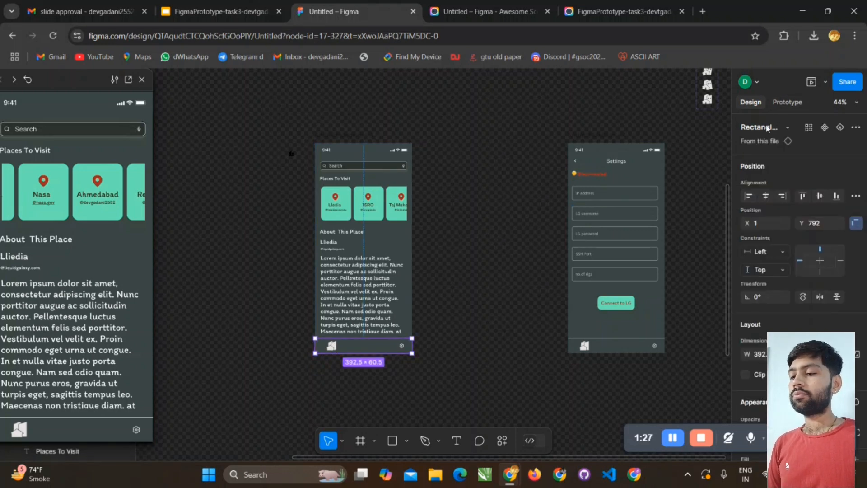
click(787, 102)
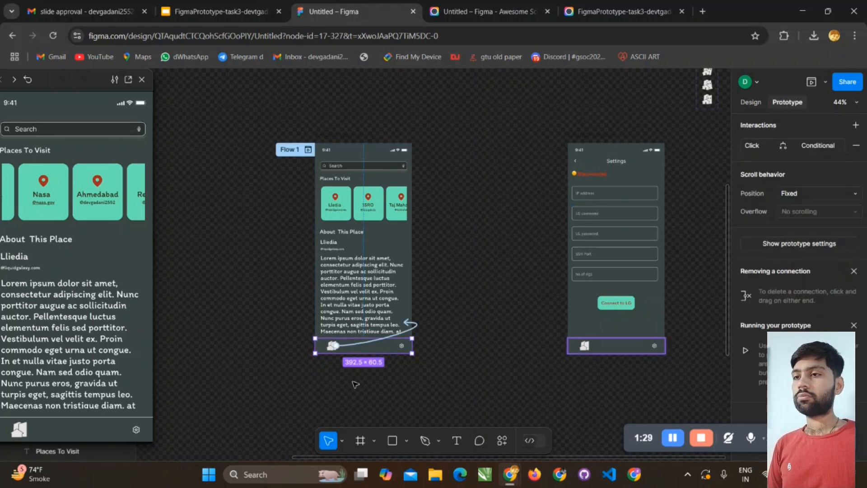
click(415, 326)
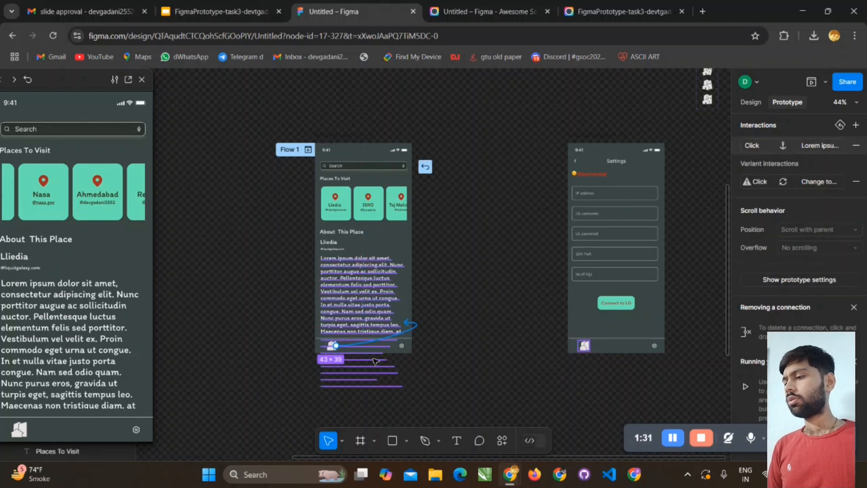
drag(335, 345, 581, 306)
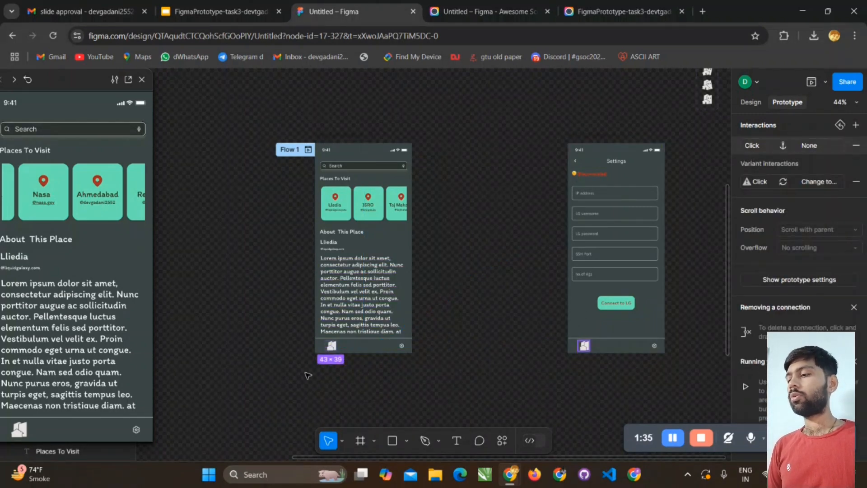
- Try linking the map icon to the Settings screen by drag trigger, and delete the extra while-hovering scroll connection
click(334, 346)
drag(339, 347, 584, 272)
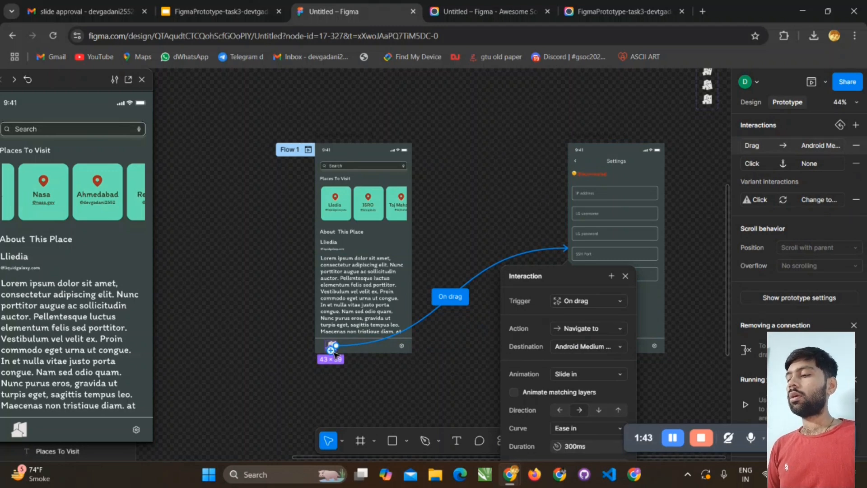
scroll(336, 353, up, 5)
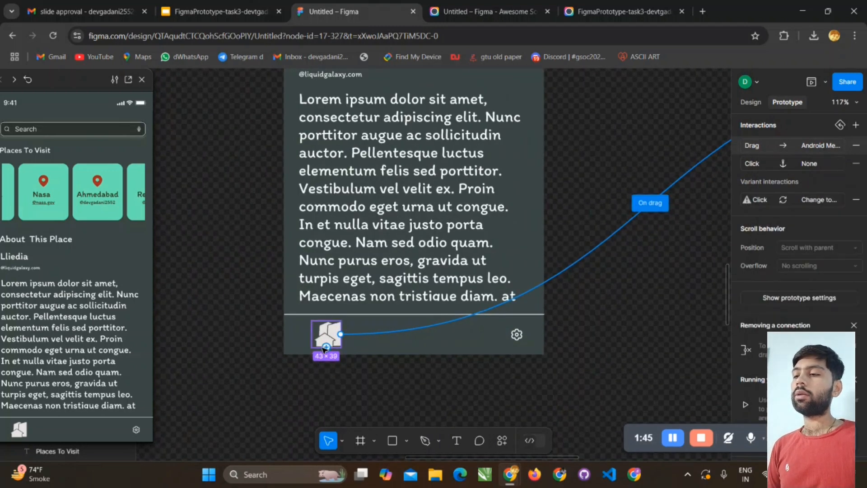
drag(312, 334, 190, 191)
drag(389, 119, 384, 342)
scroll(382, 342, down, 4)
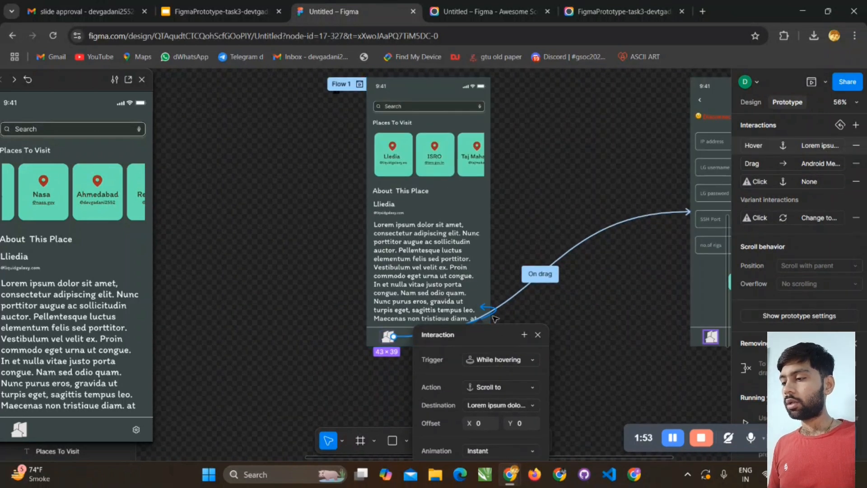
click(495, 314)
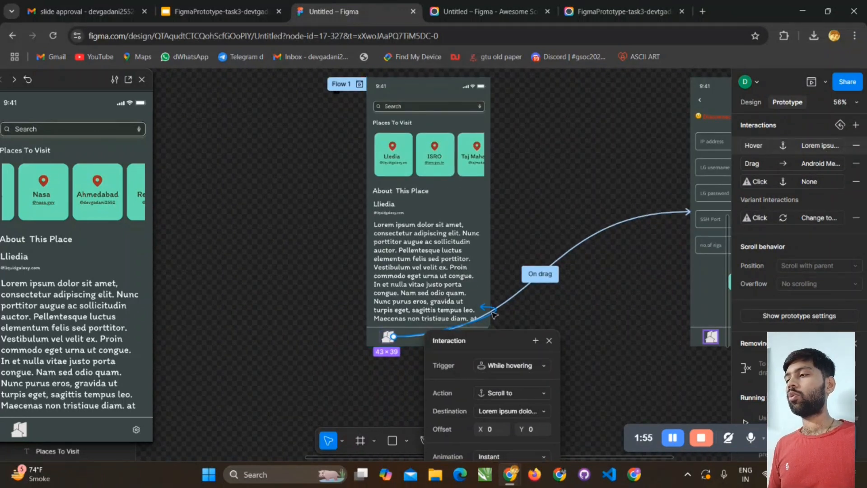
key(Delete)
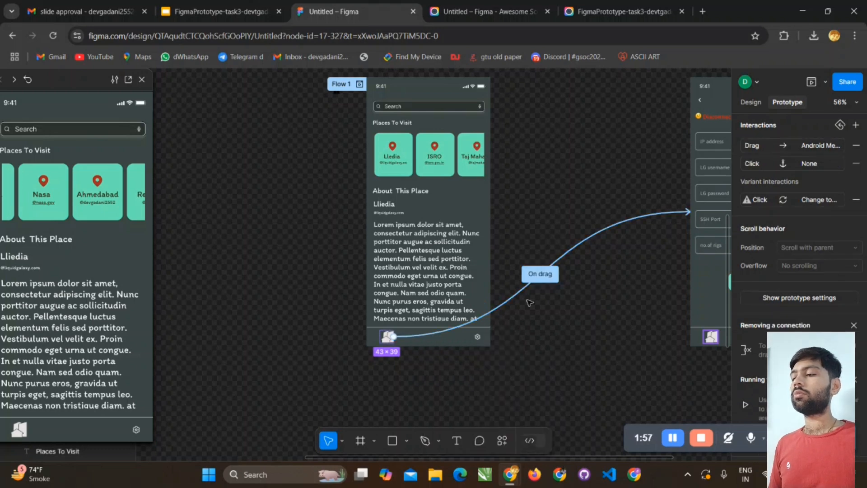
- Check the trigger options of the map icon's on-drag connection to the Settings screen and remove that connection
click(491, 315)
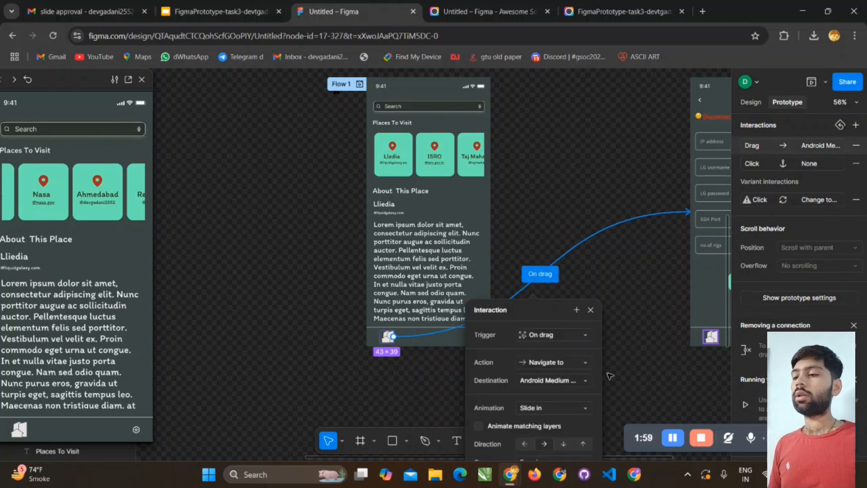
click(568, 337)
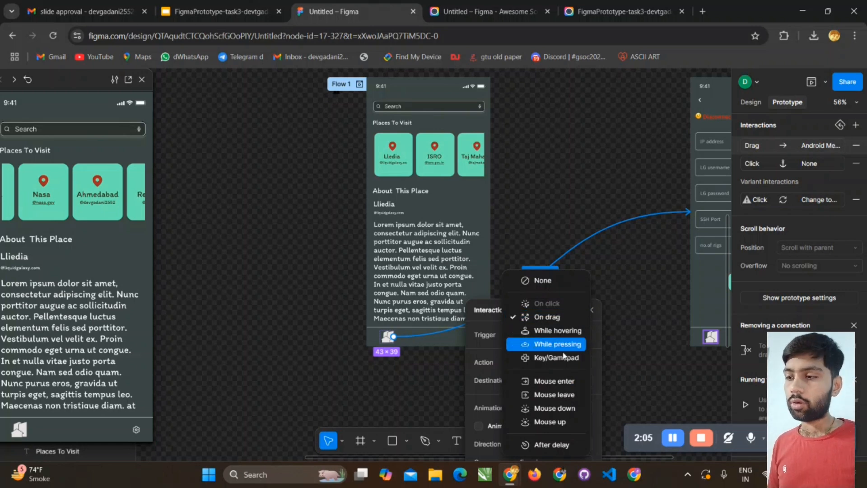
click(599, 307)
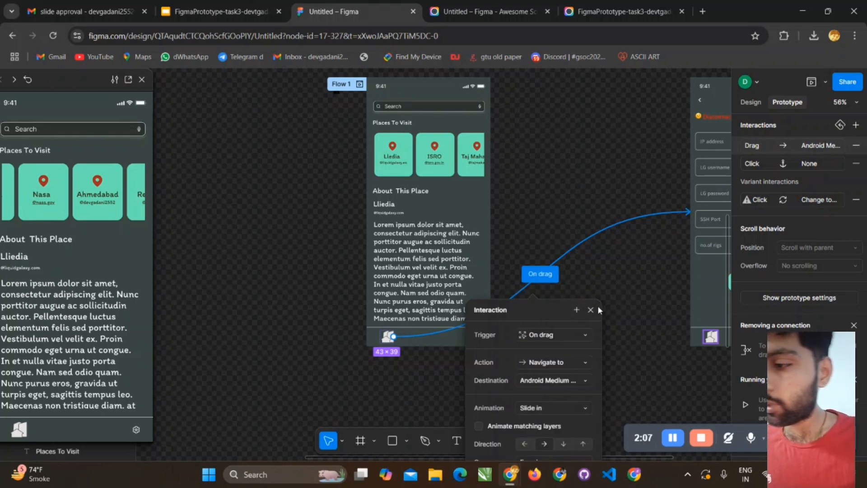
click(590, 310)
click(545, 279)
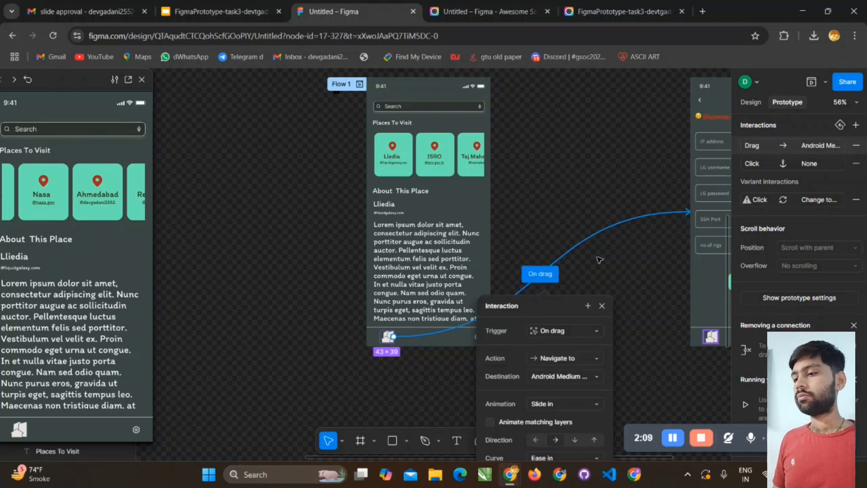
click(849, 146)
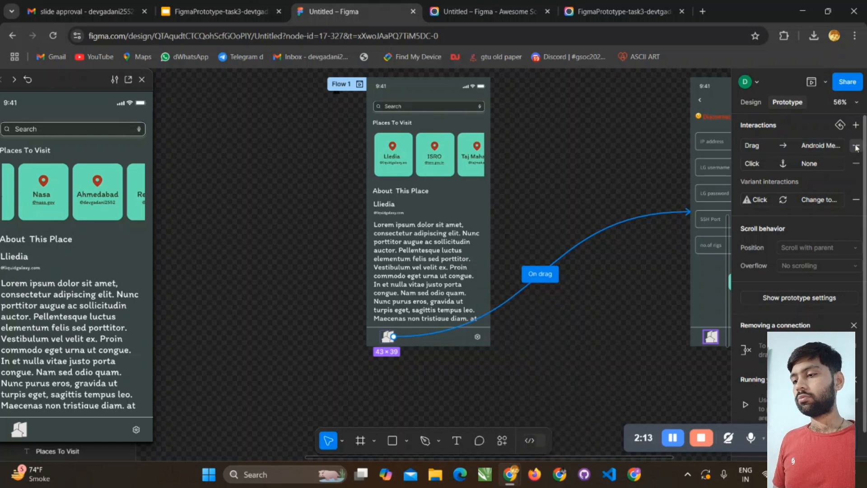
click(854, 147)
- Set the map icon's on-click interaction to navigate to Android Medium - 4 with the Slide in animation
click(809, 145)
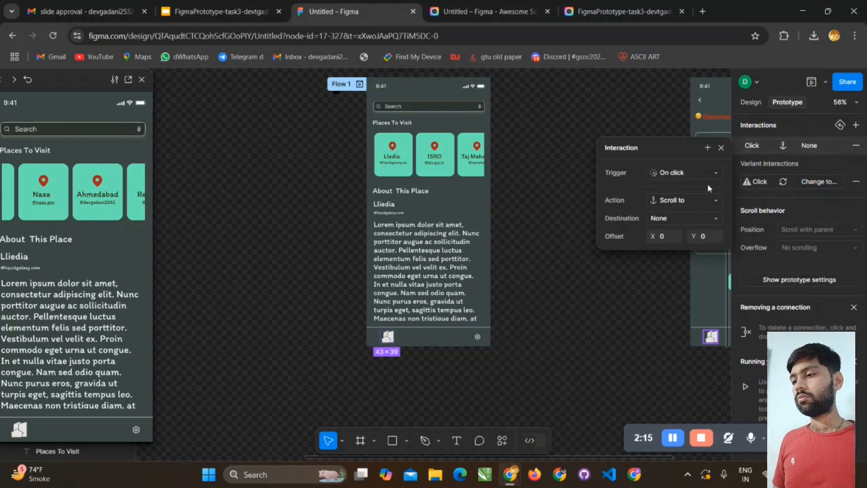
click(698, 201)
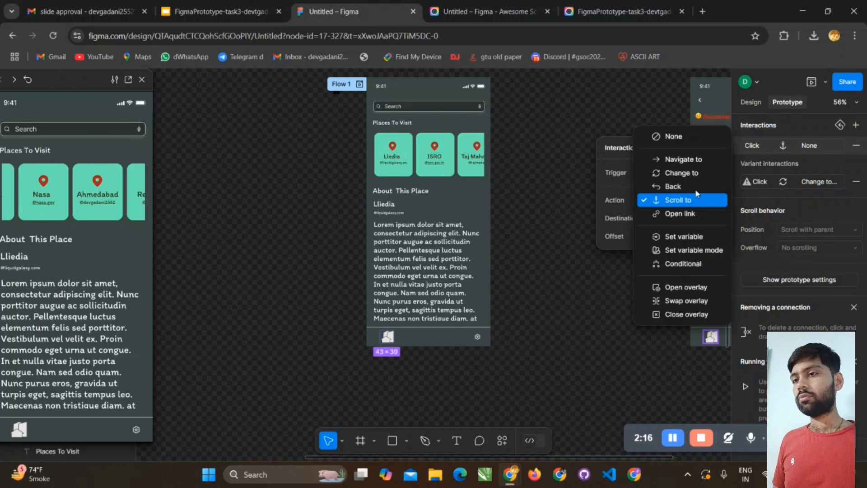
click(694, 160)
click(691, 218)
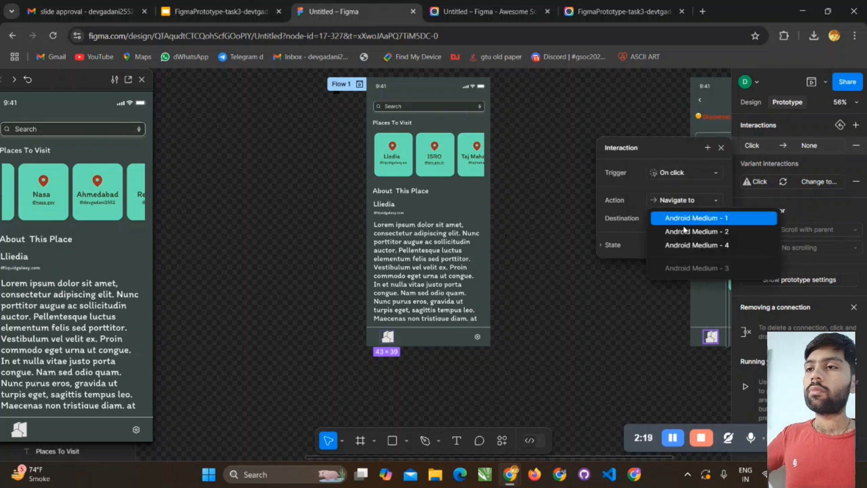
click(691, 246)
click(691, 247)
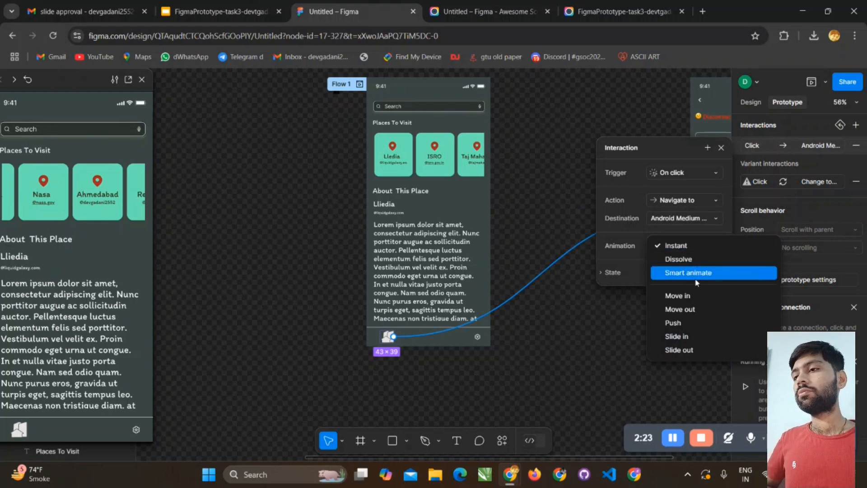
click(696, 335)
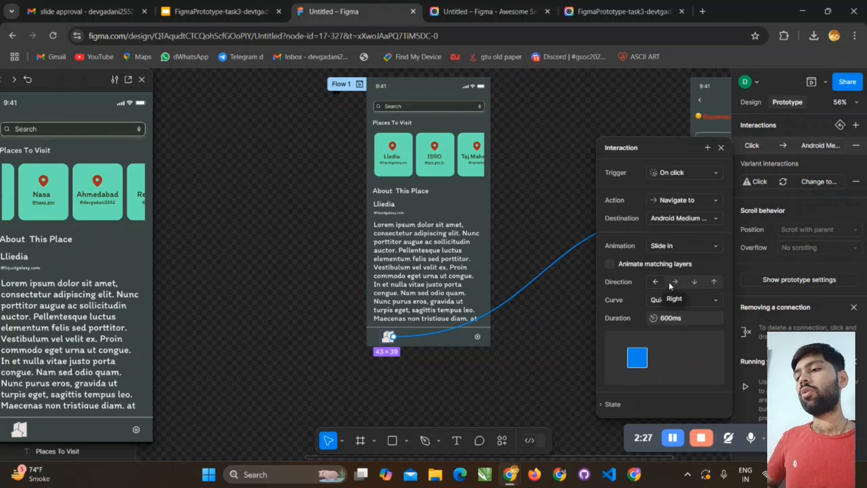
- Move the prototype preview fully into view and test the map icon's navigation to the Settings screen
click(583, 367)
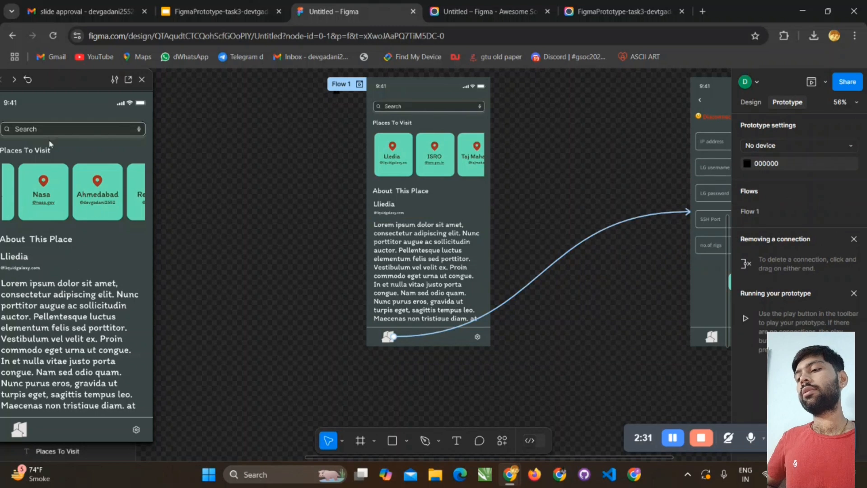
drag(49, 82, 199, 82)
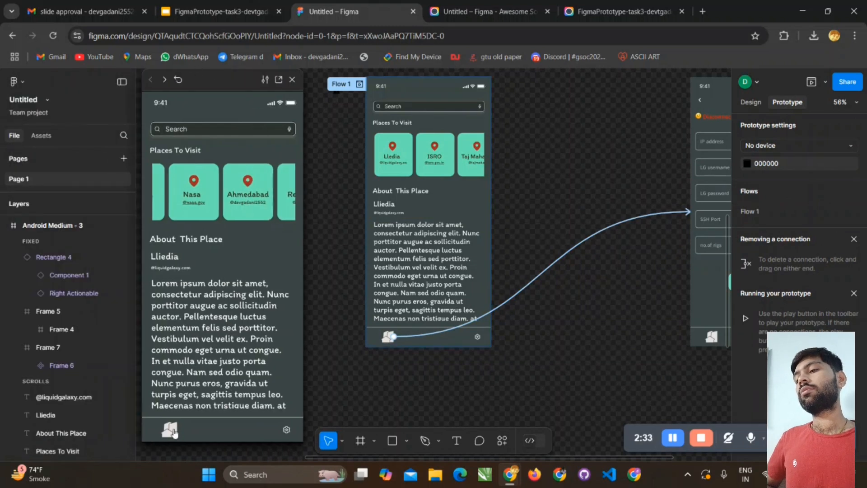
click(173, 431)
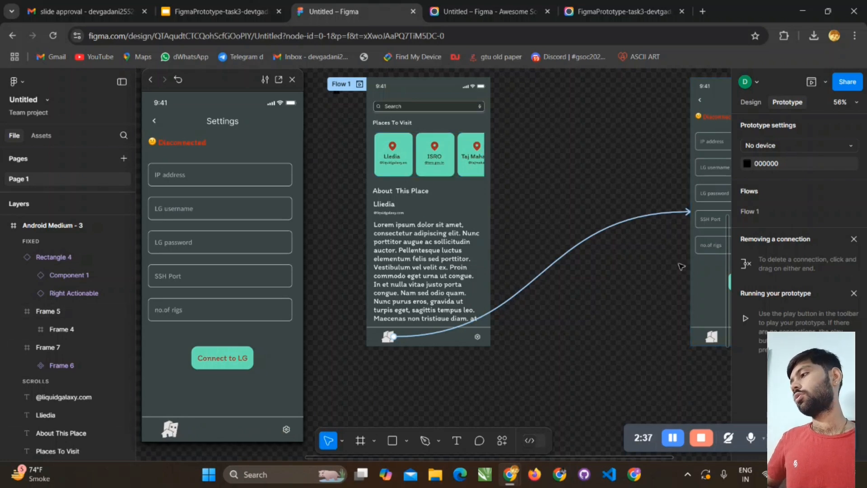
- Remove the stray on-drag interaction and the on-click connection to Settings from the map icon on the Places To Visit screen
scroll(678, 265, down, 5)
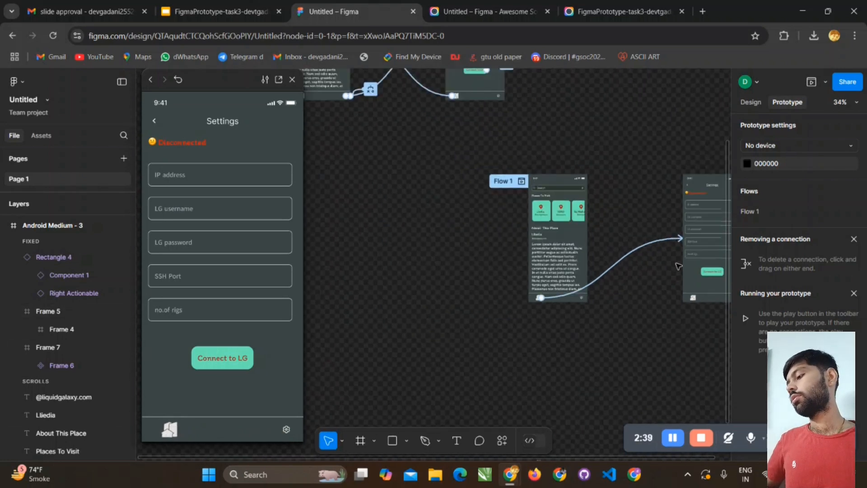
scroll(675, 183, right, 3)
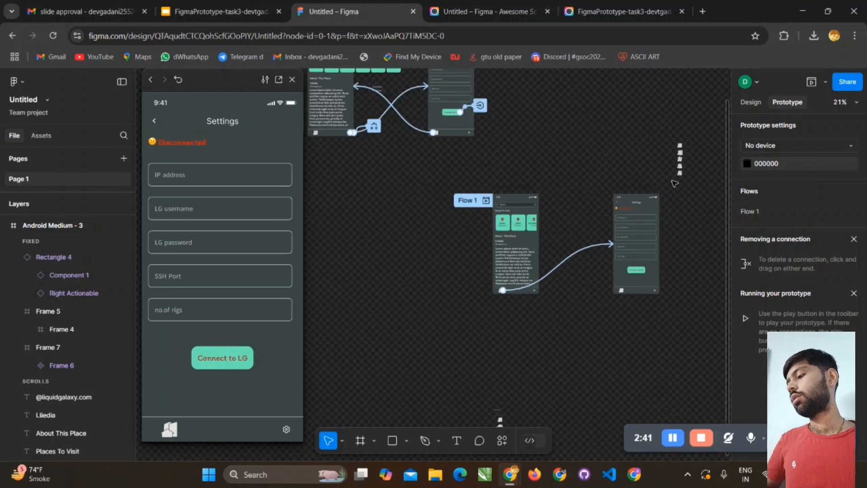
scroll(676, 303, up, 5)
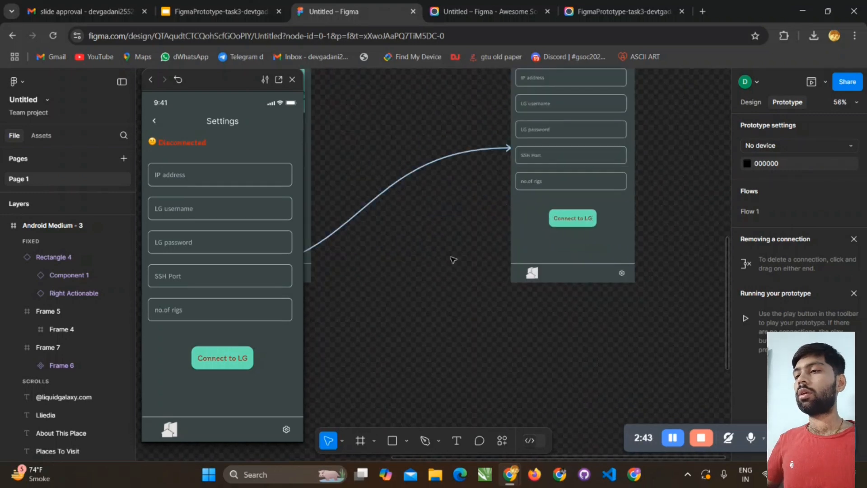
scroll(430, 239, right, 3)
scroll(414, 244, up, 3)
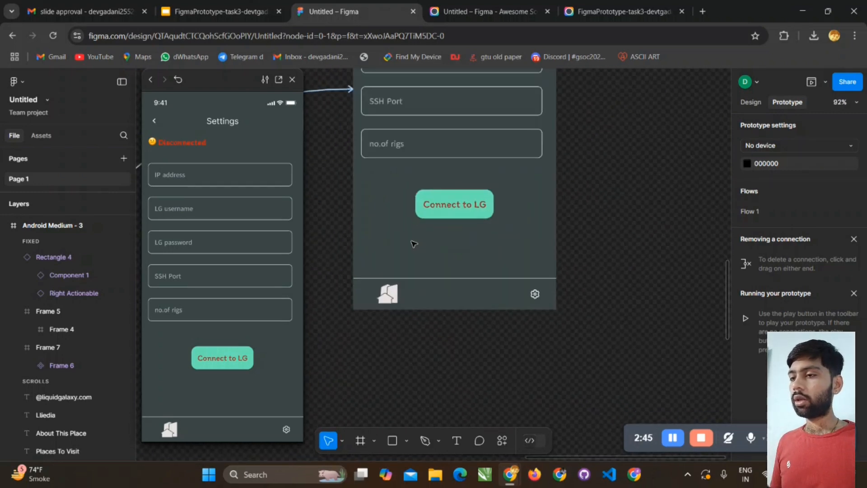
scroll(414, 244, down, 2)
scroll(415, 244, left, 4)
scroll(415, 244, right, 2)
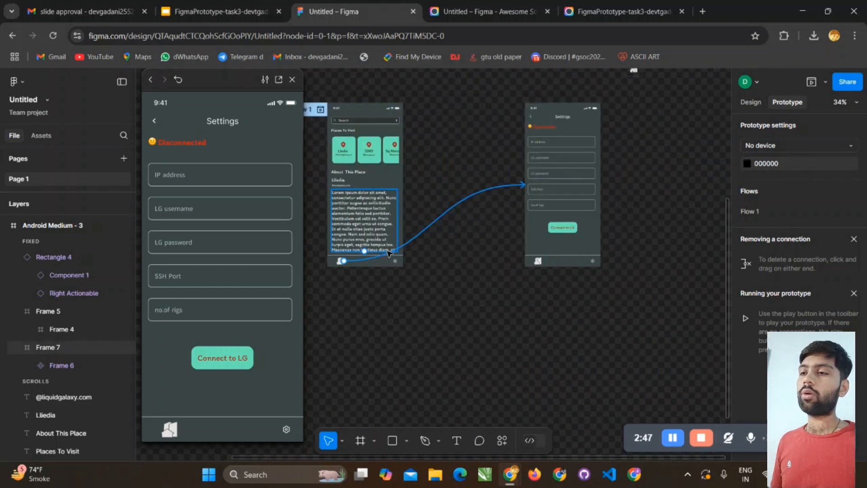
click(346, 263)
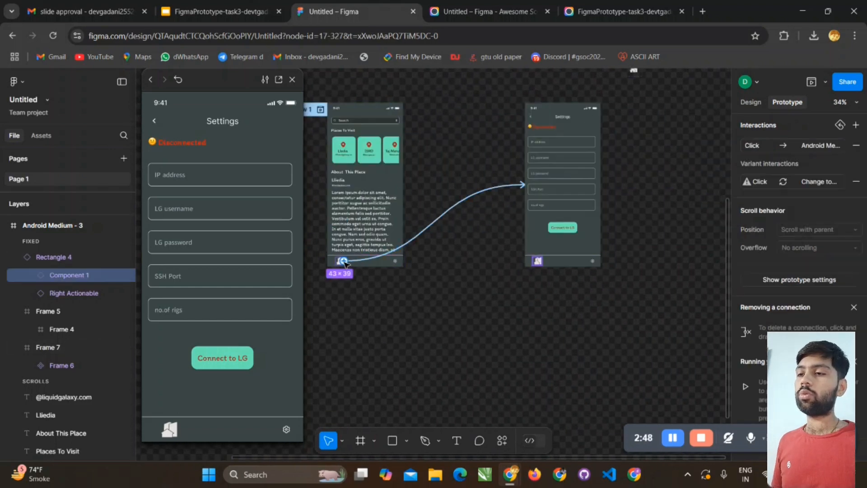
drag(396, 260, 398, 261)
click(402, 247)
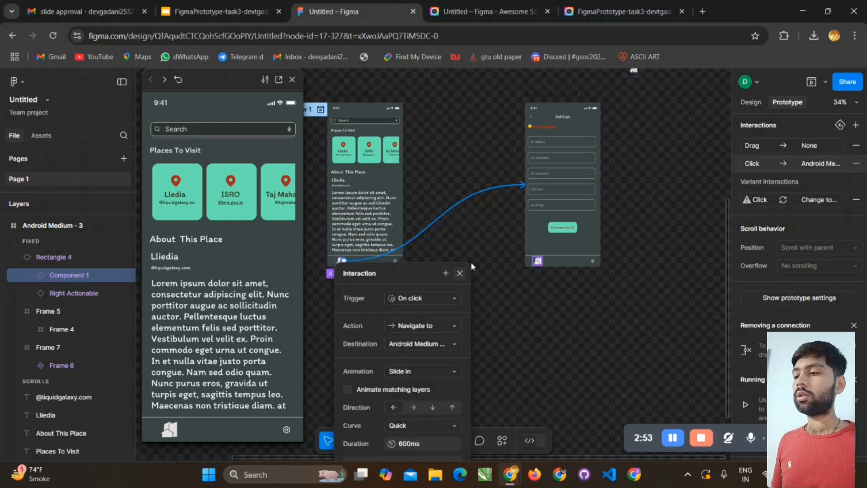
click(460, 273)
click(856, 146)
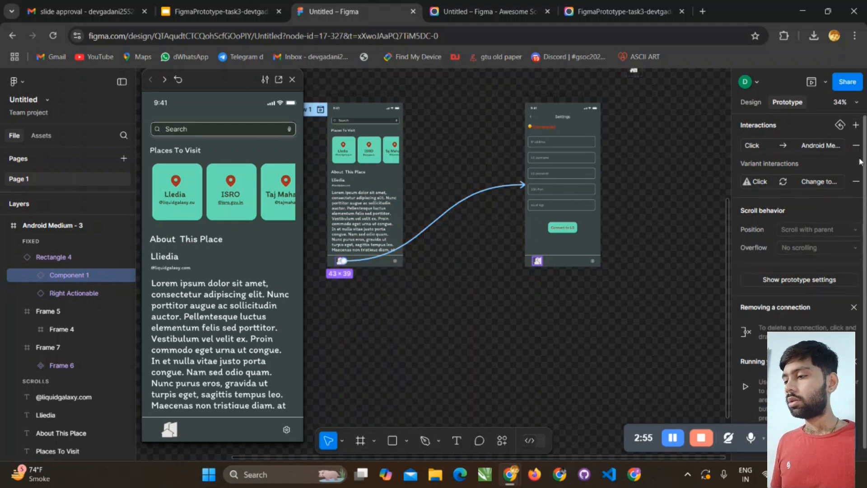
click(856, 146)
- Connect the gear icon in the Places To Visit bottom bar to the Settings screen with an on-click Slide in navigation
click(396, 262)
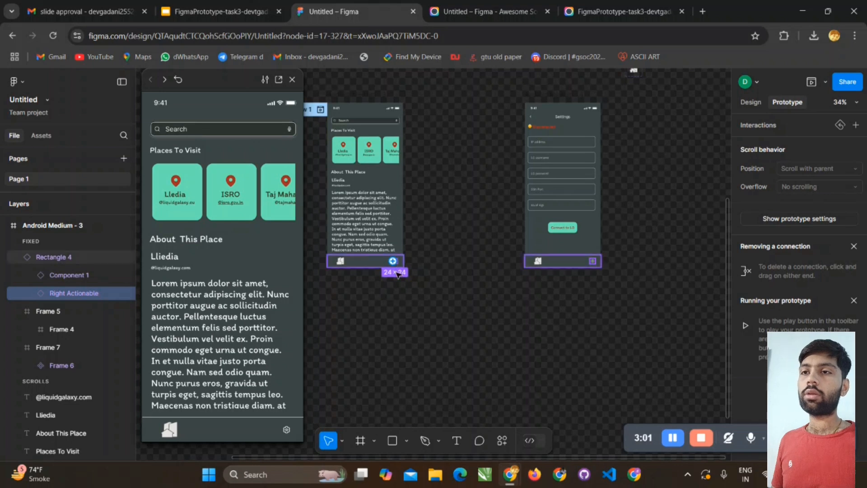
drag(397, 261, 553, 208)
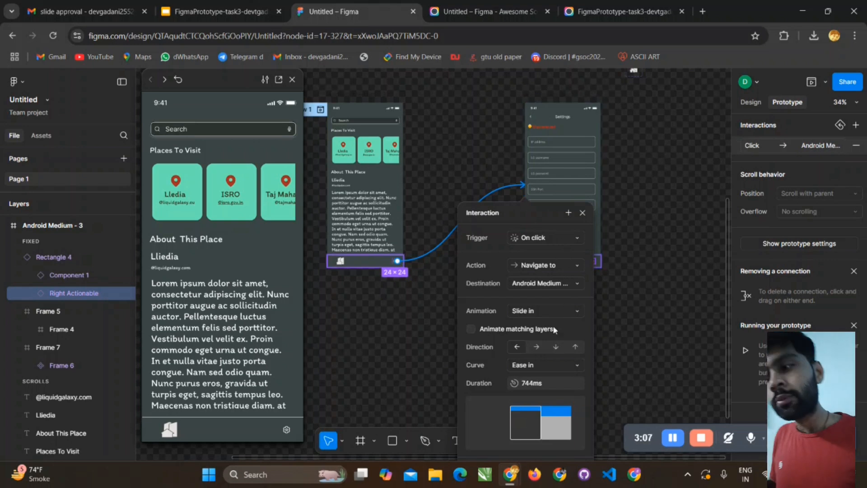
click(601, 307)
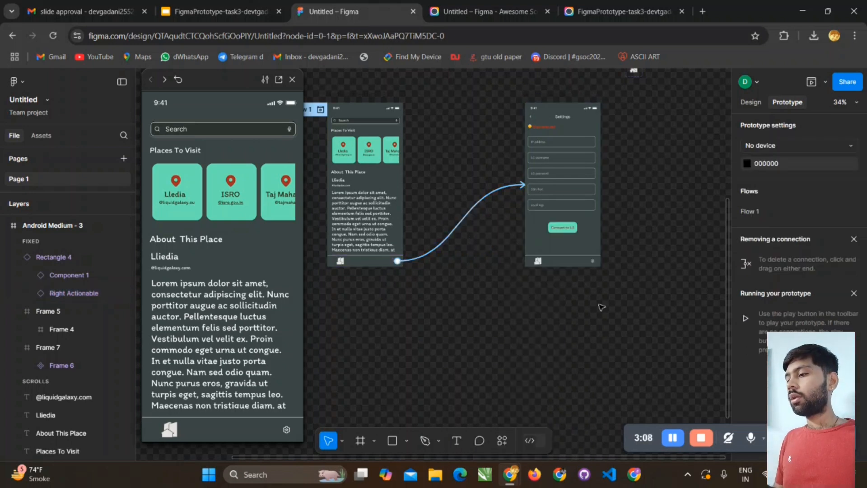
- Connect the map icon in the Settings screen's bottom bar to the Places To Visit screen with an on-click Slide in navigation
click(539, 262)
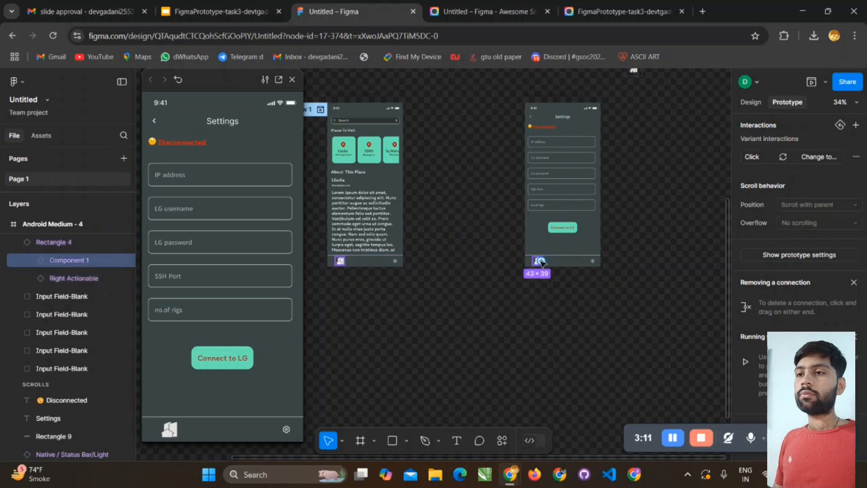
drag(533, 261, 387, 247)
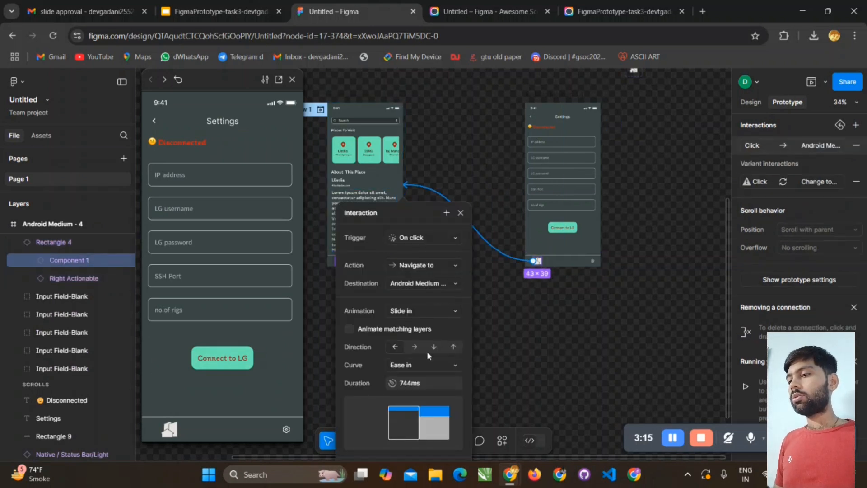
click(517, 317)
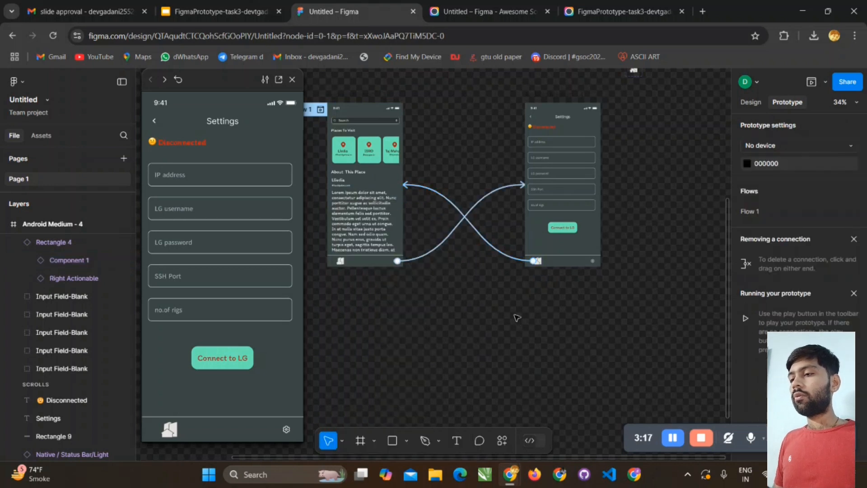
- Test the map and gear icons in the prototype preview by navigating back and forth between the Settings and Places To Visit screens
click(170, 431)
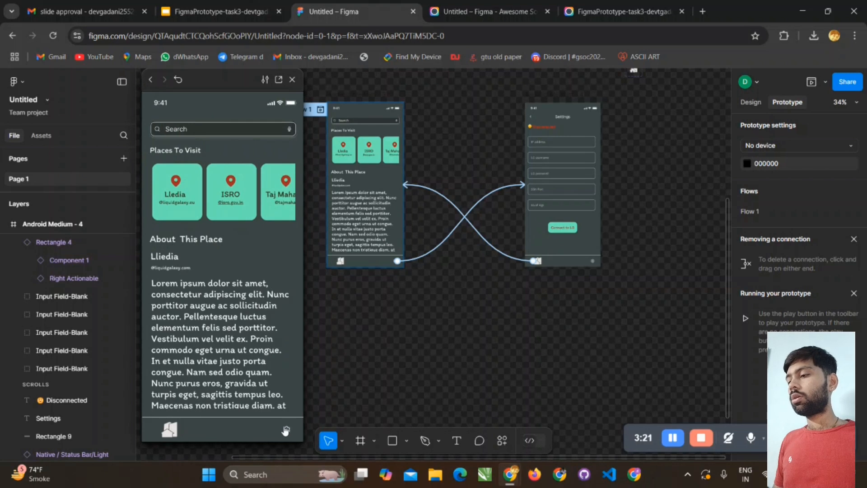
click(286, 430)
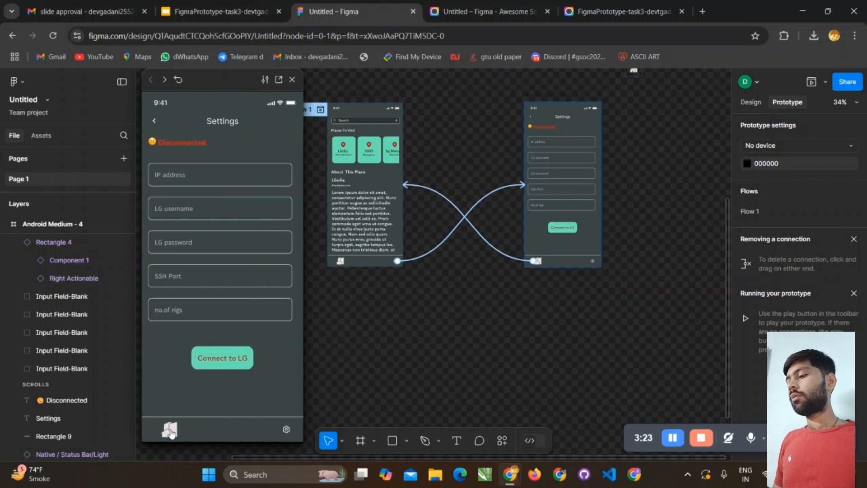
click(170, 431)
scroll(409, 319, down, 1)
scroll(408, 319, up, 2)
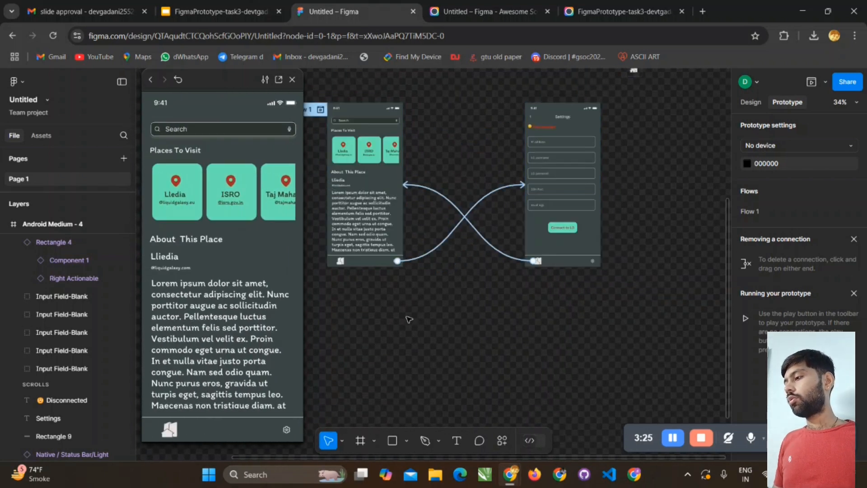
- Examine the Settings screen's header, Disconnected status text, input fields and Connect to LG button up close
scroll(687, 261, down, 1)
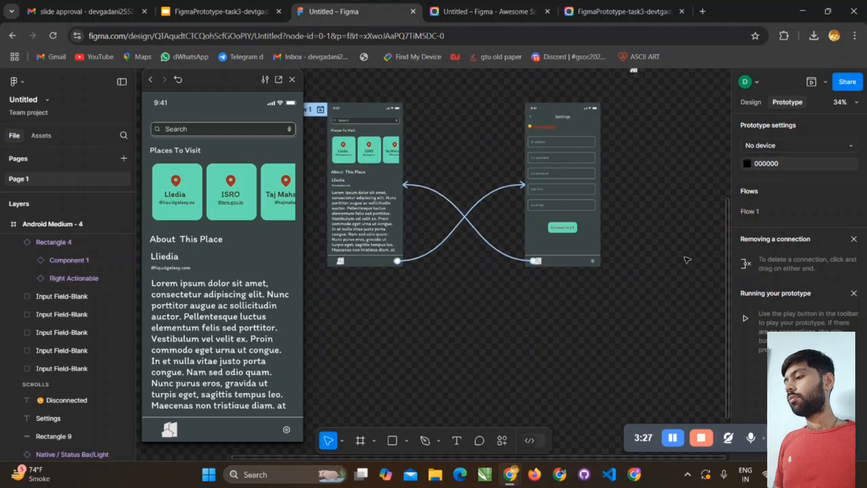
scroll(672, 194, up, 2)
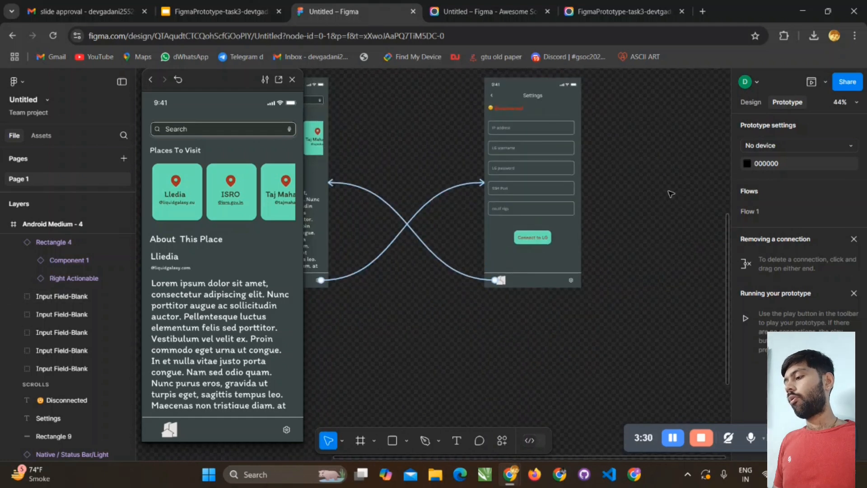
scroll(614, 149, up, 1)
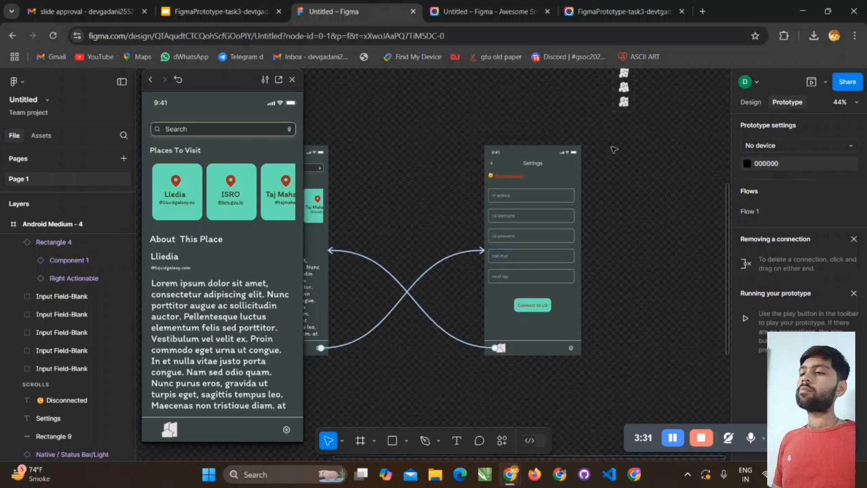
scroll(630, 201, up, 3)
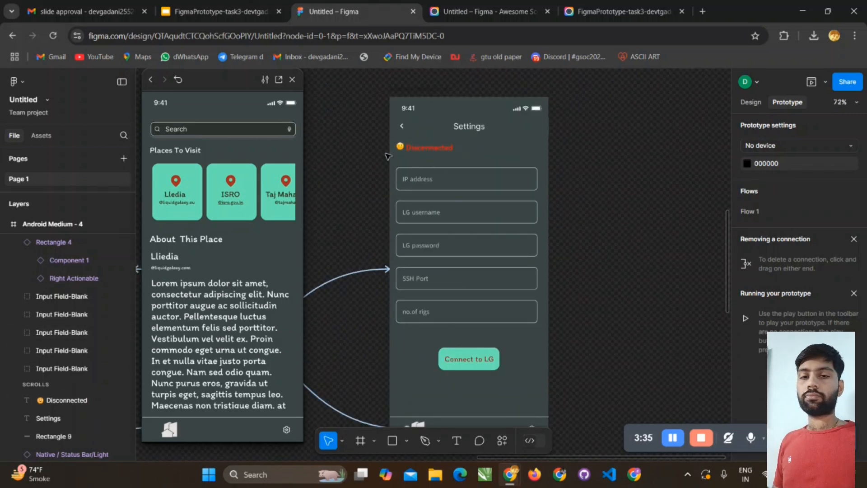
drag(366, 134, 509, 153)
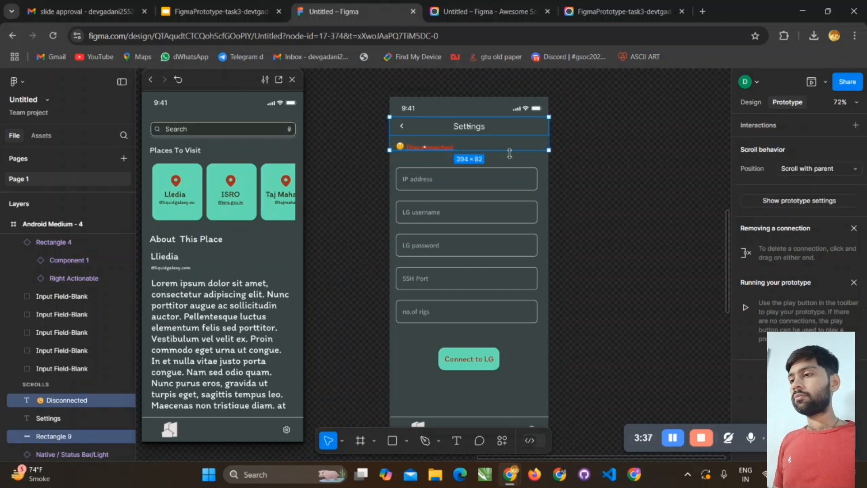
click(558, 163)
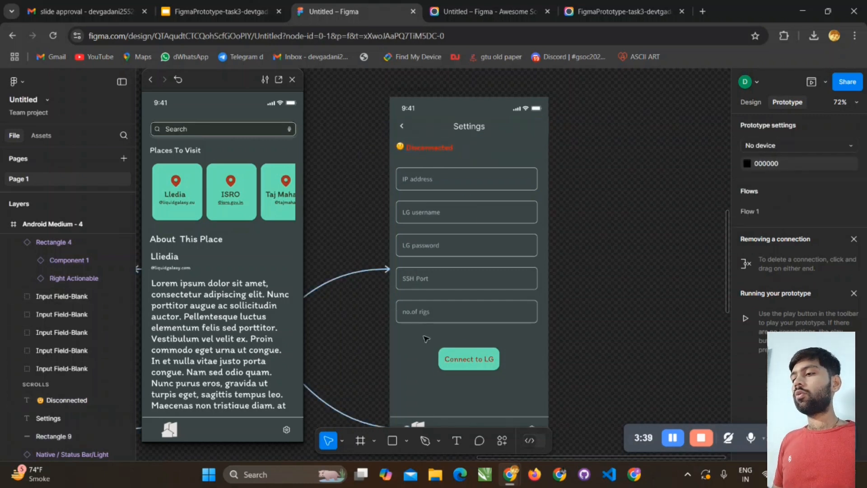
scroll(452, 394, down, 3)
scroll(441, 238, up, 3)
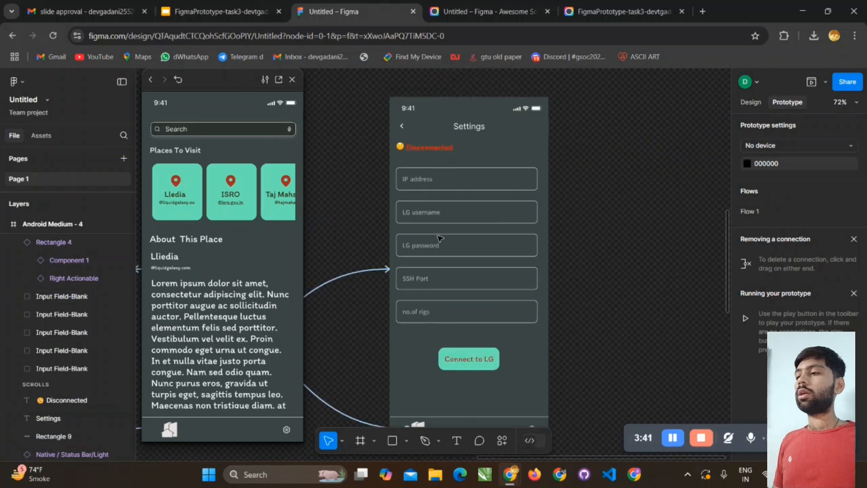
- Add an on-click interaction to the Connect to LG button on the Settings screen
click(479, 359)
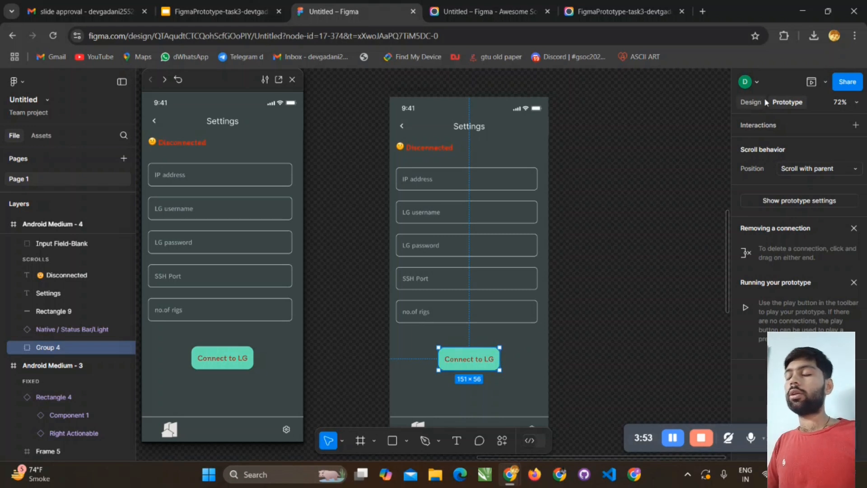
click(856, 125)
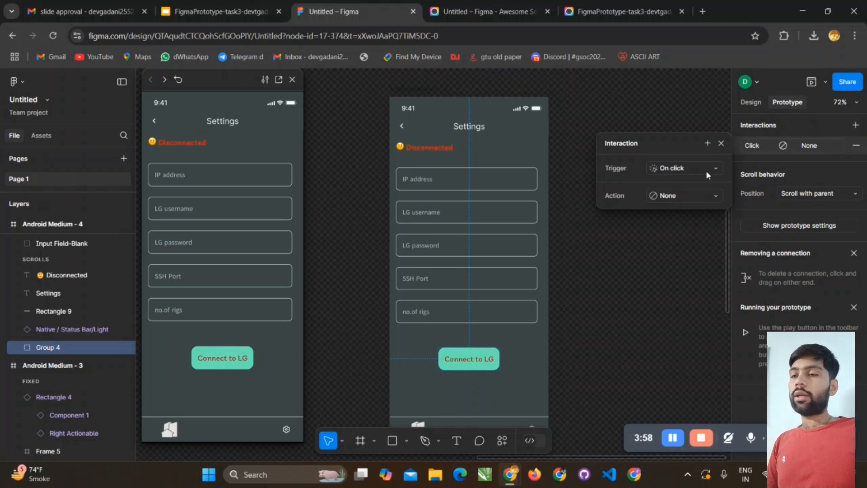
- Try Set variable mode and Set variable as the Connect to LG button's on-click action
click(703, 197)
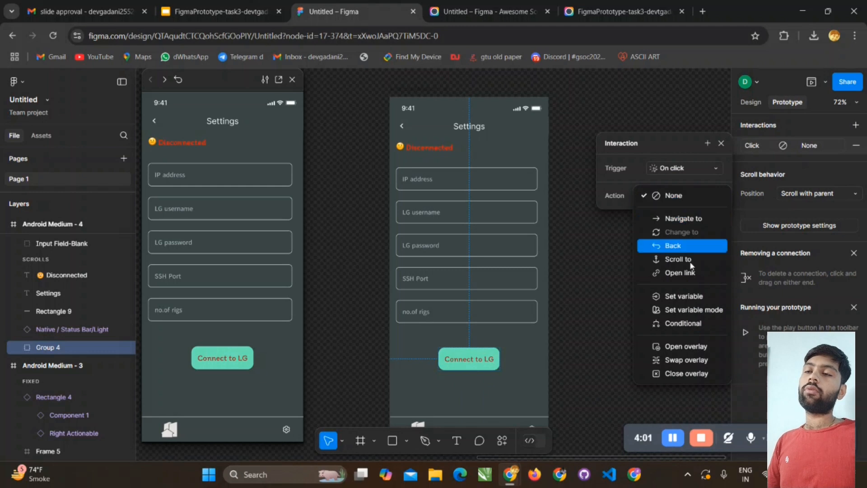
click(695, 313)
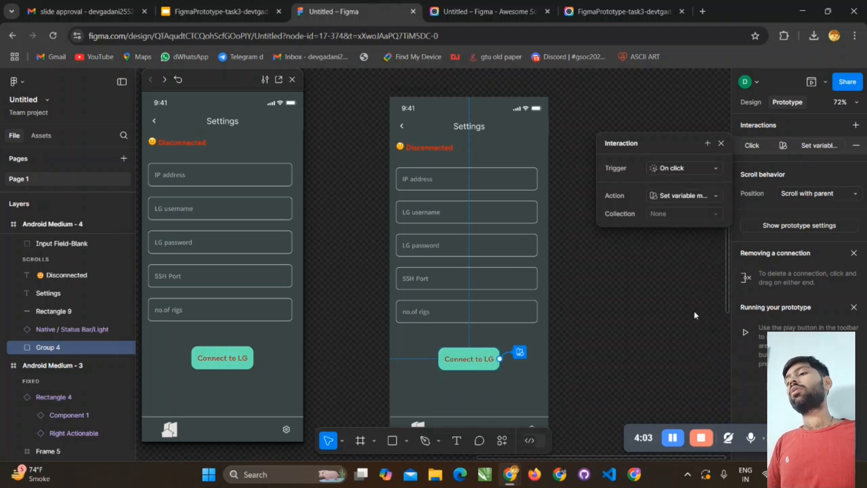
click(701, 196)
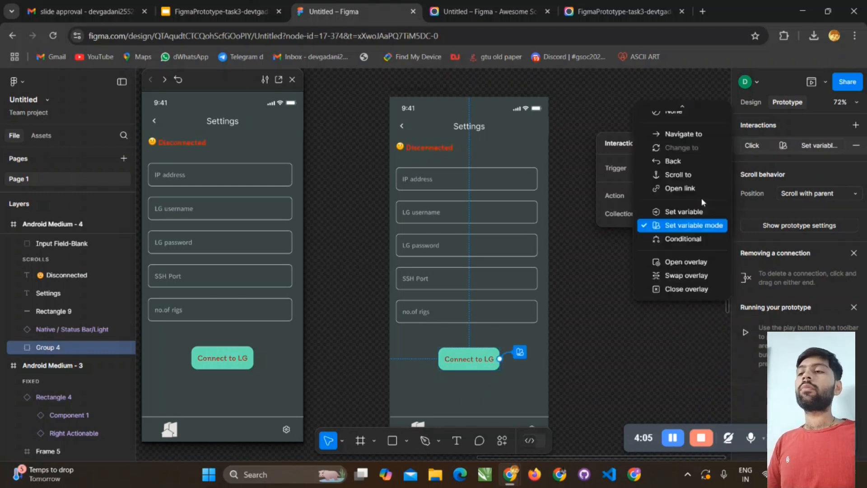
click(701, 210)
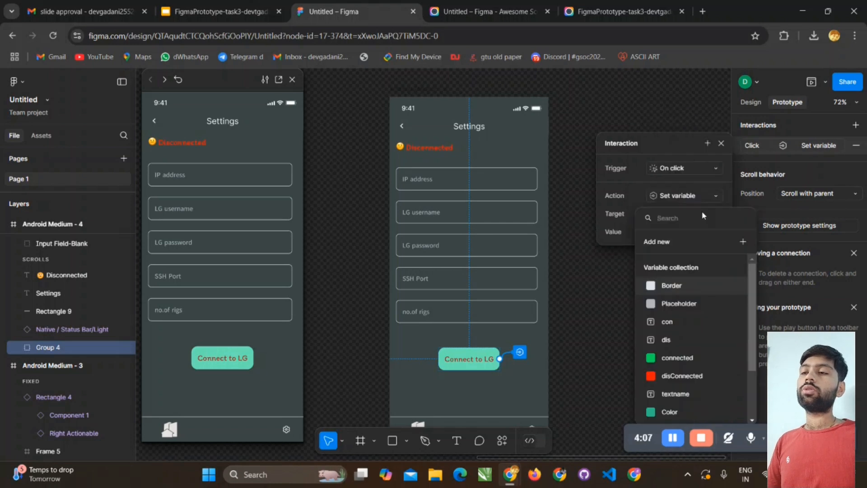
click(694, 201)
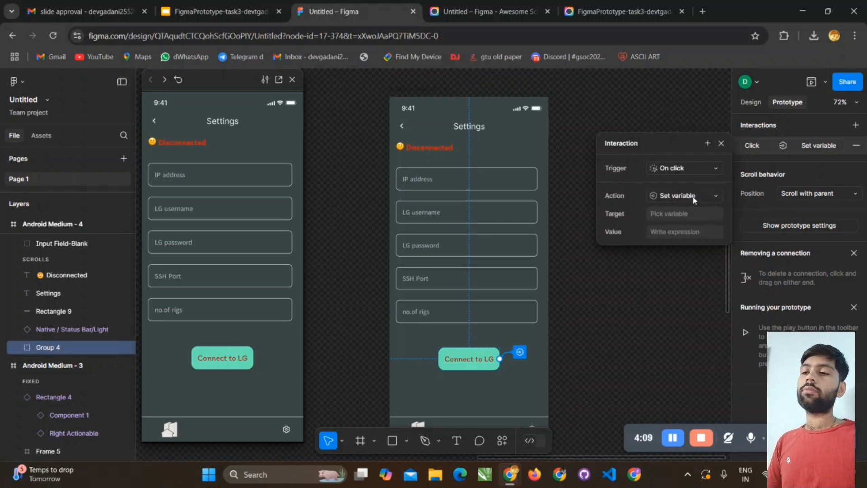
- Set the Connect to LG button's action to Conditional with the condition con == con
click(694, 201)
click(700, 232)
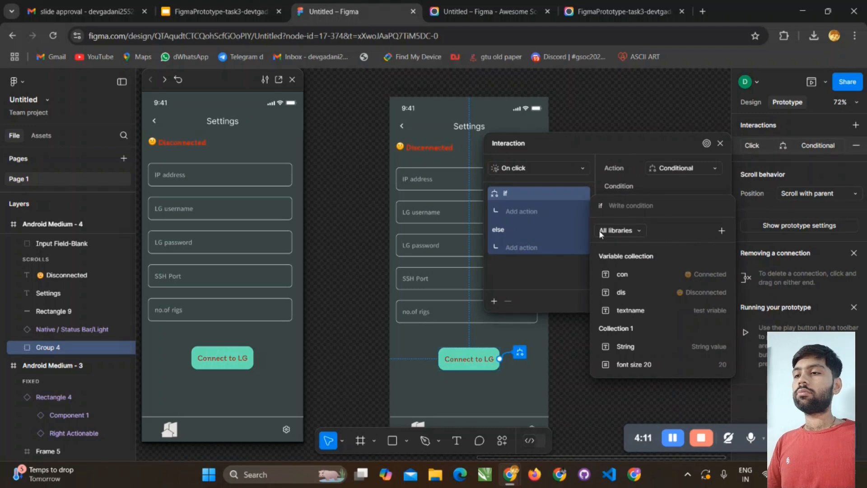
click(627, 275)
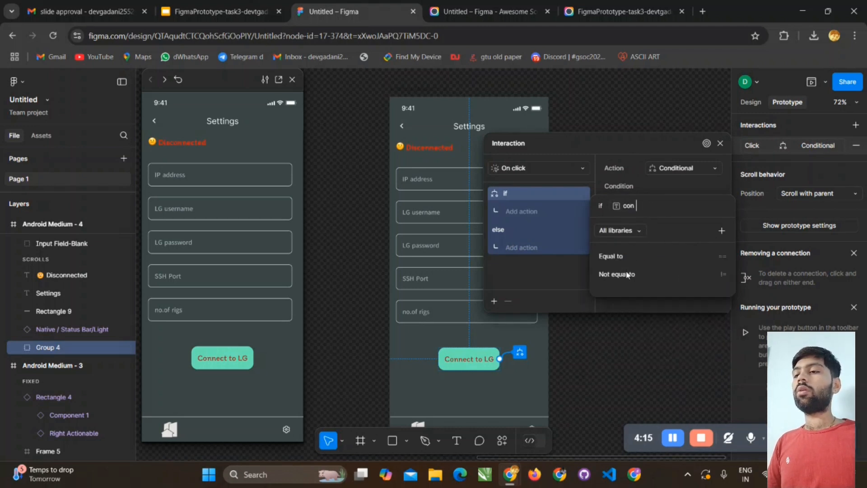
click(626, 259)
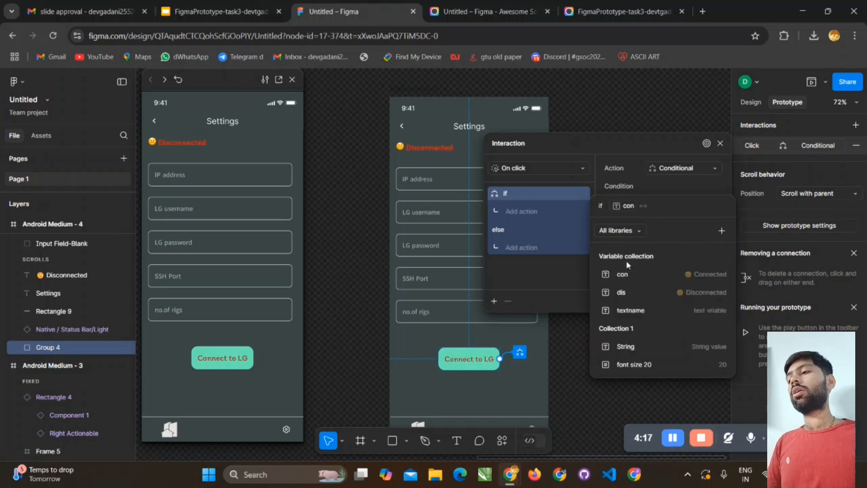
click(631, 275)
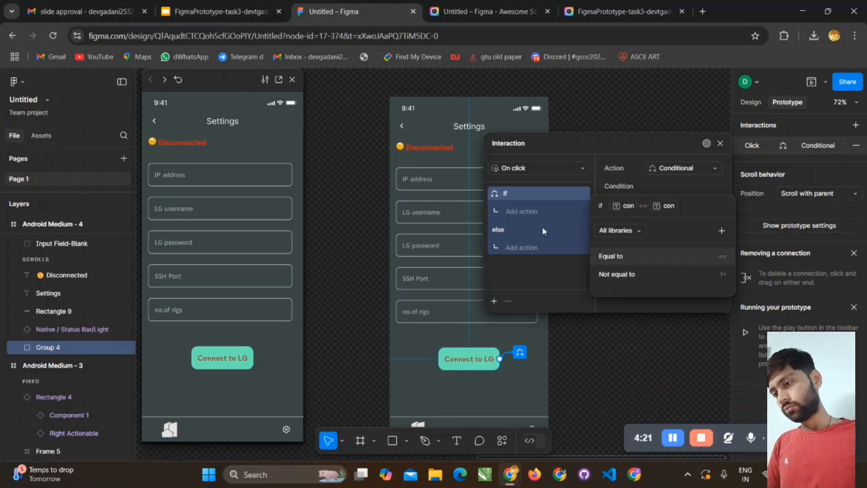
- Add a Set variable action to the if branch, targeting the green connected color variable
click(523, 211)
click(525, 212)
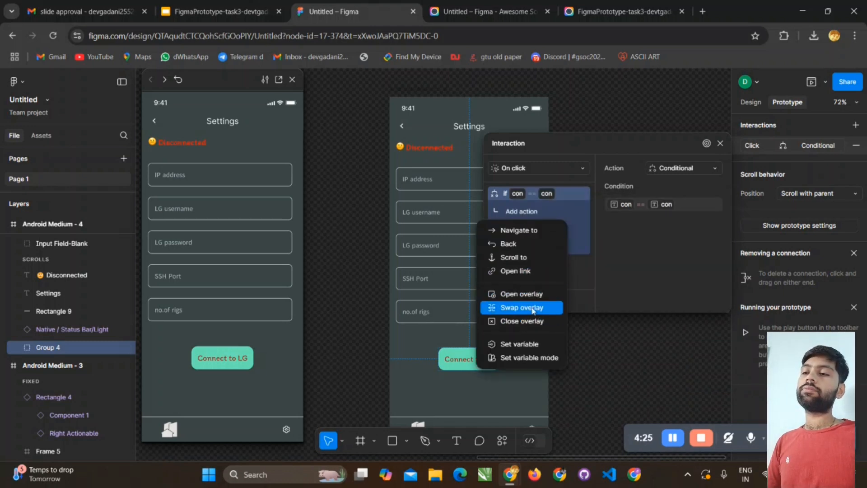
click(526, 343)
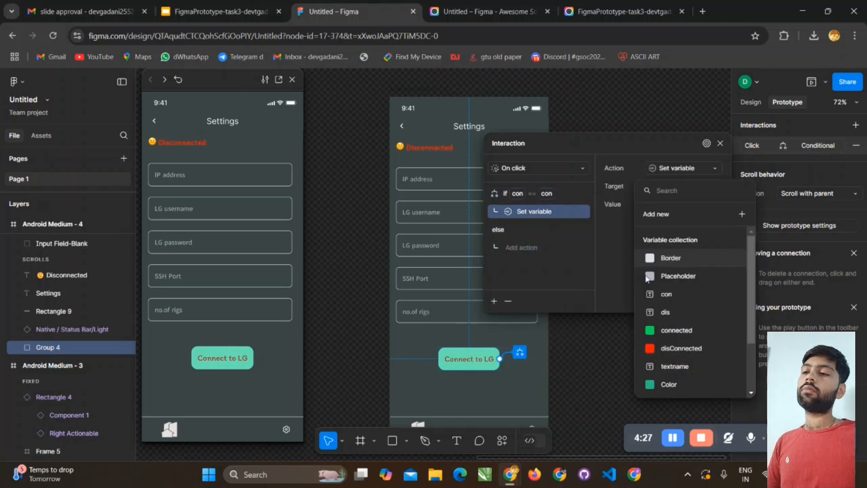
click(685, 331)
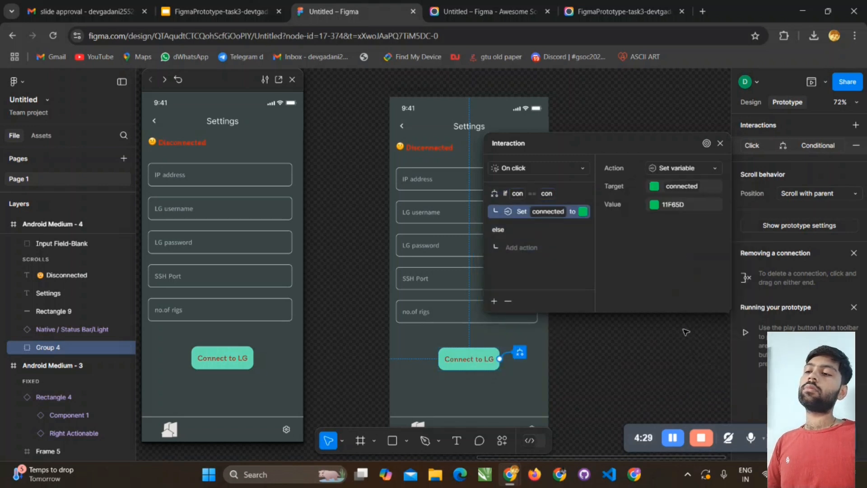
- Add a Set variable action to the else branch, targeting the red disConnected color variable, and close the interaction settings
click(528, 247)
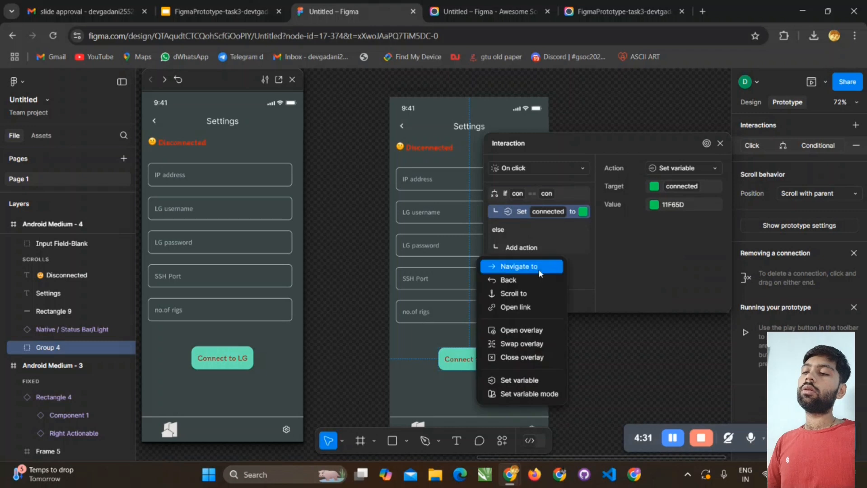
click(521, 381)
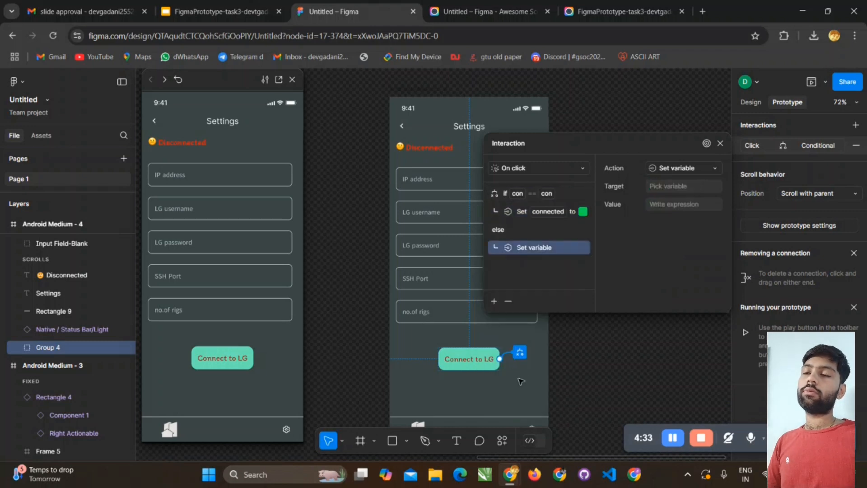
click(680, 169)
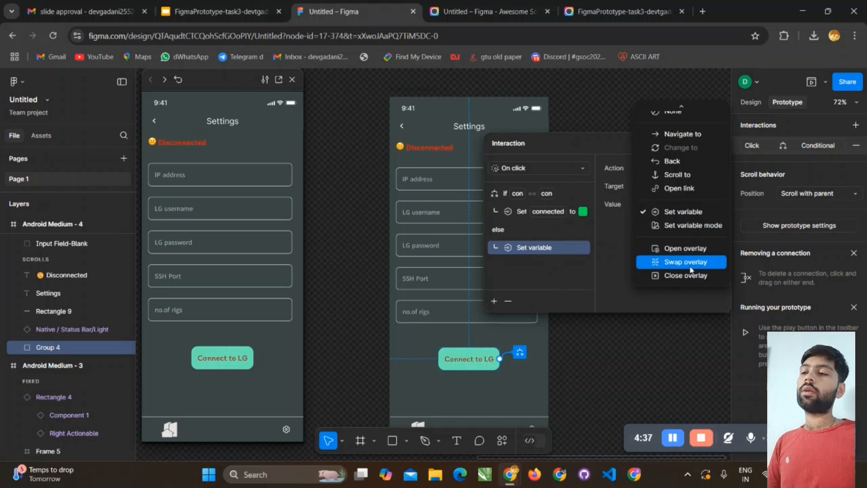
click(684, 212)
click(680, 187)
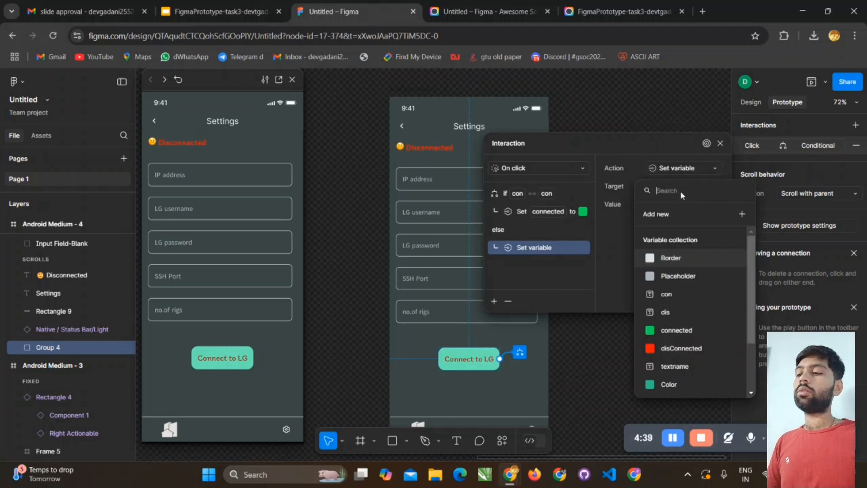
click(691, 348)
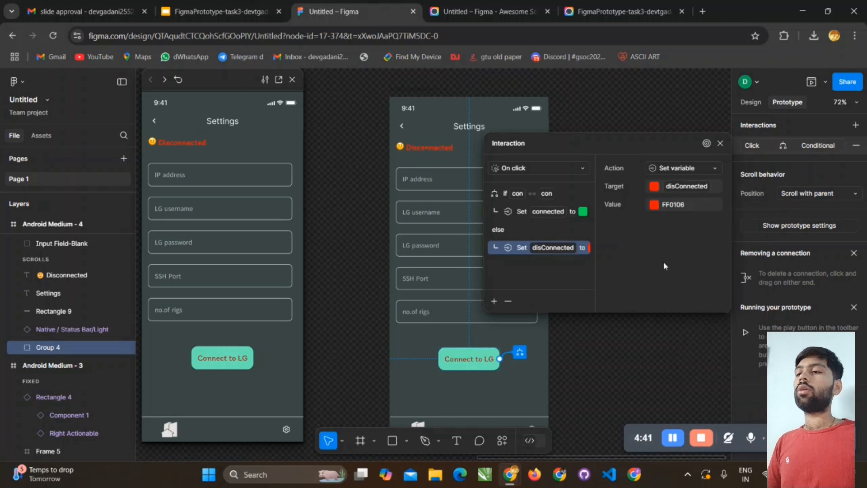
scroll(571, 194, up, 3)
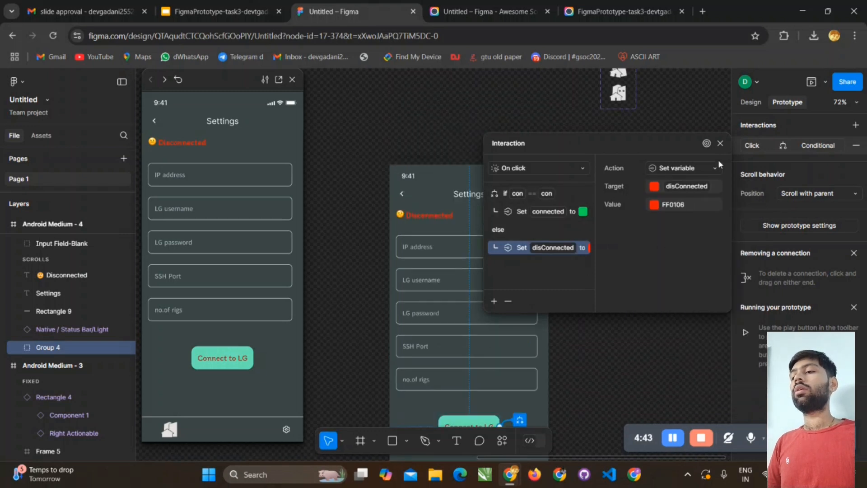
click(719, 145)
click(617, 229)
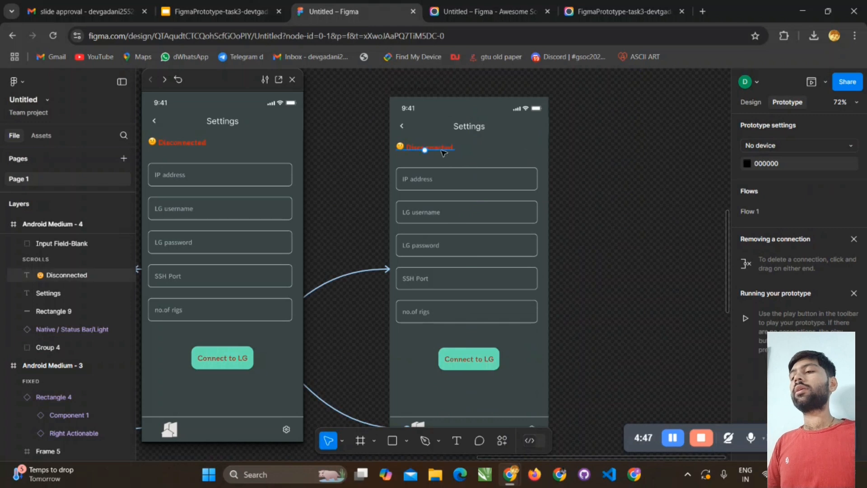
- Examine the typography and fill properties of the Disconnected status text on the Settings screen
click(445, 149)
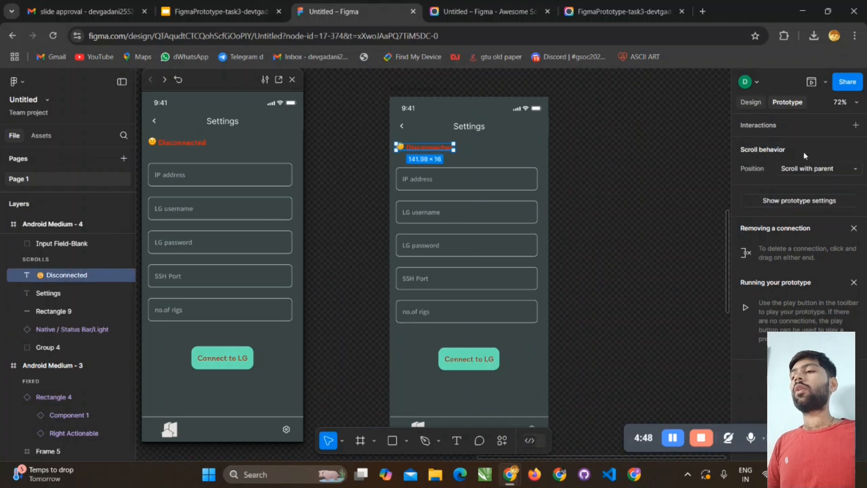
click(750, 102)
scroll(794, 298, down, 5)
scroll(795, 312, down, 3)
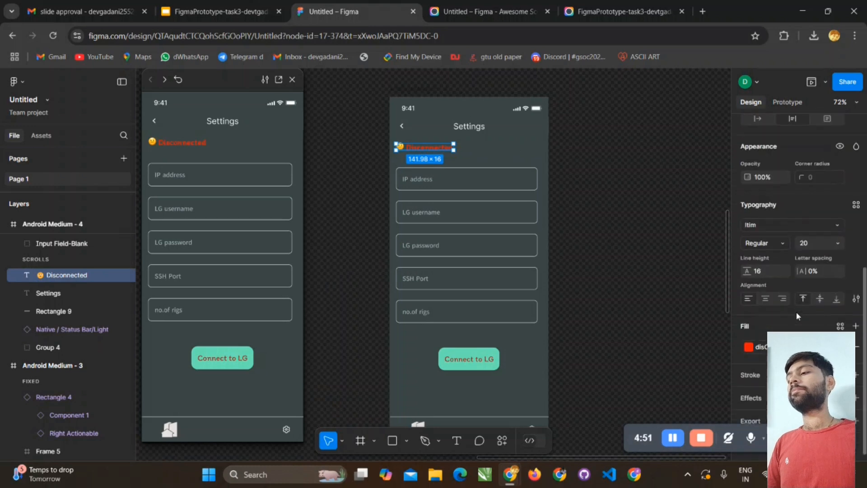
scroll(797, 316, up, 4)
scroll(799, 328, down, 3)
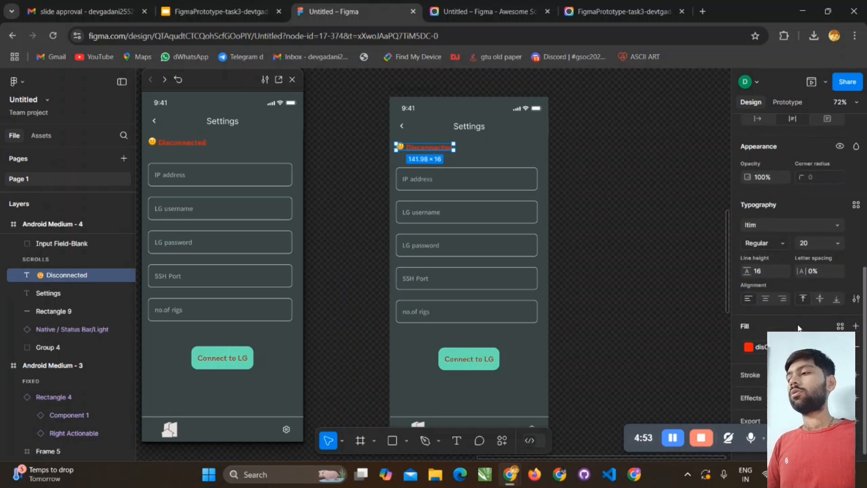
drag(711, 330, 774, 321)
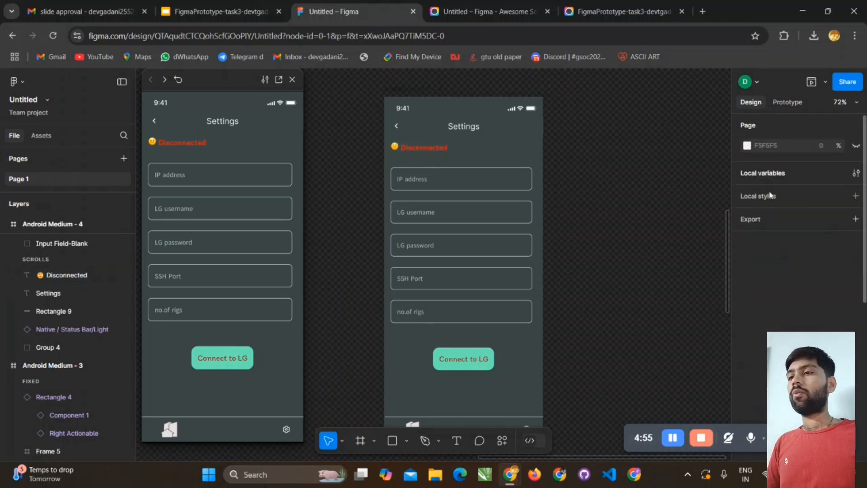
- Bind the Settings screen's status text content to the con variable
click(422, 145)
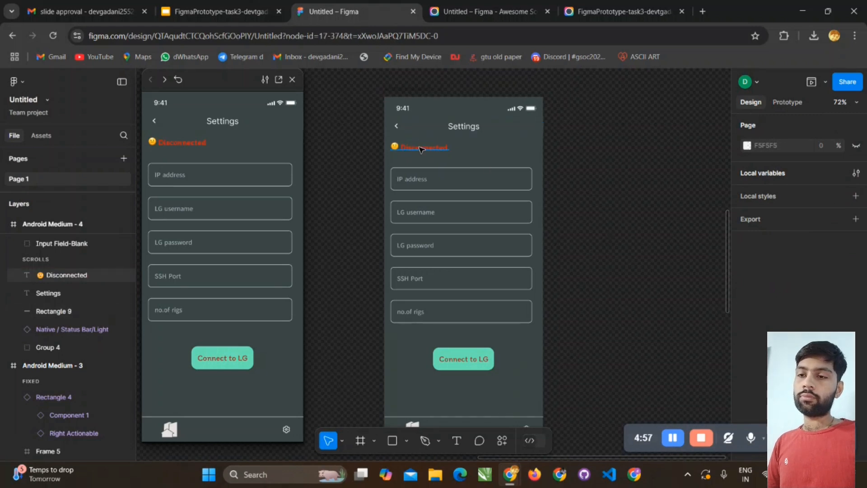
scroll(750, 326, down, 3)
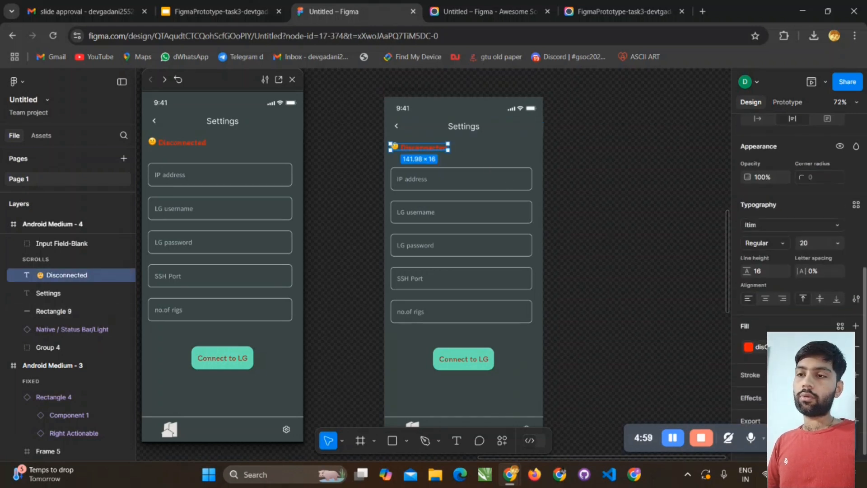
scroll(770, 295, up, 5)
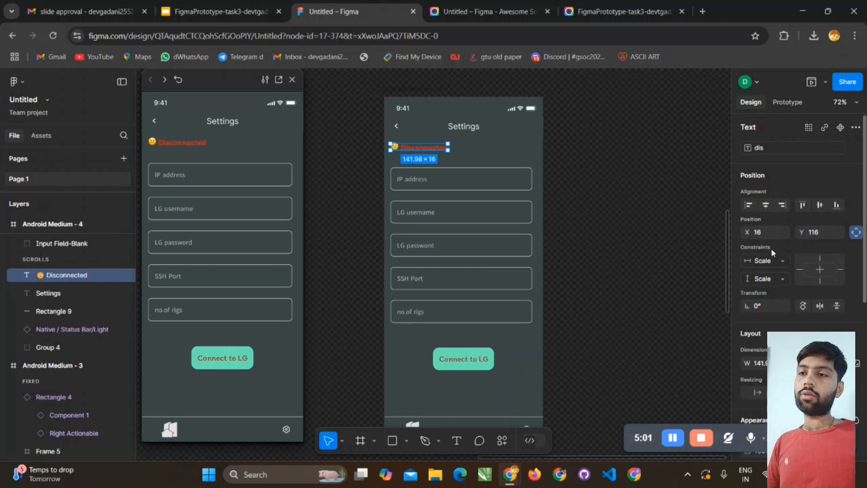
click(774, 147)
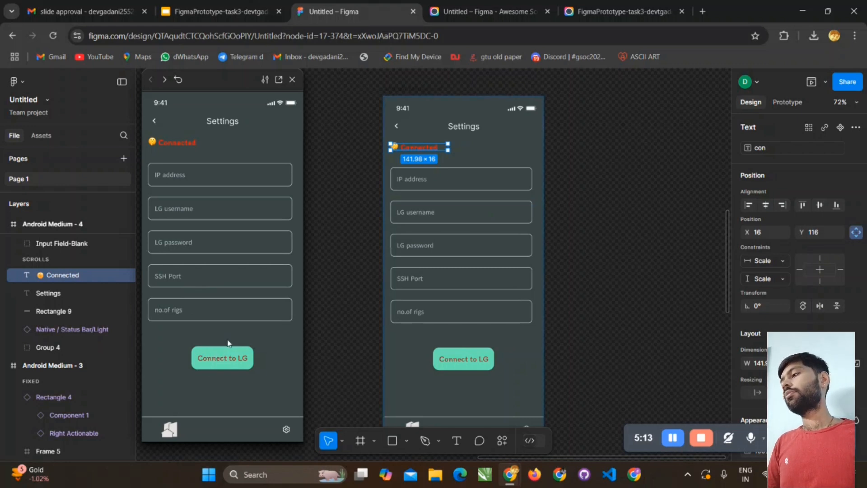
click(662, 219)
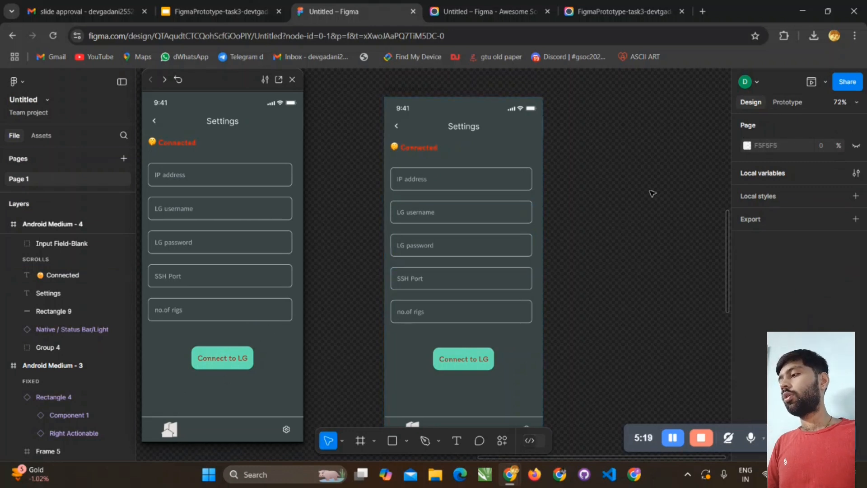
- Add a second interaction to the Connect to LG button with a Mouse down trigger
click(799, 106)
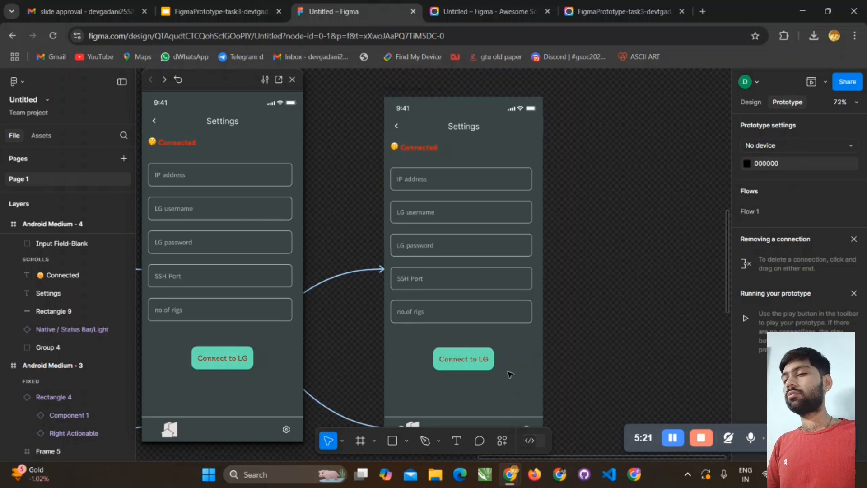
click(483, 359)
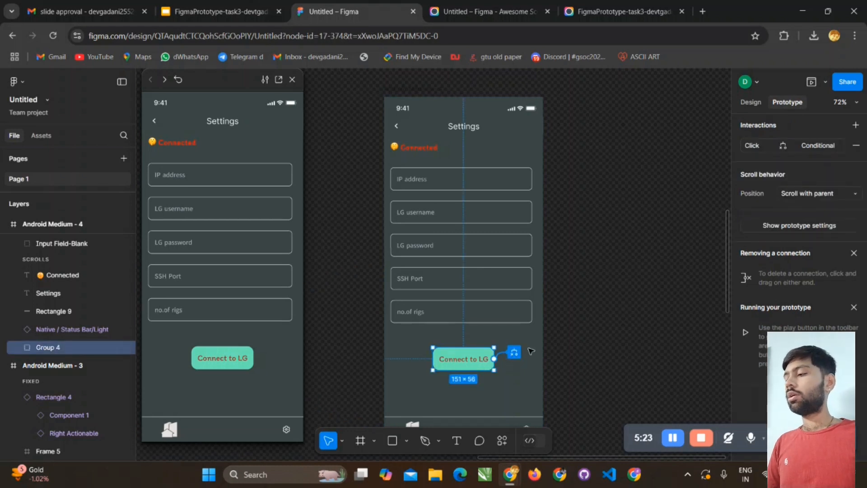
click(855, 125)
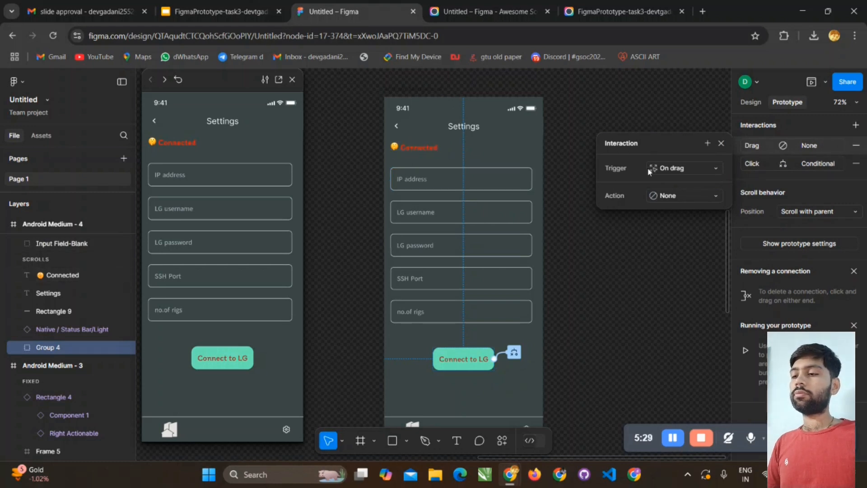
click(682, 168)
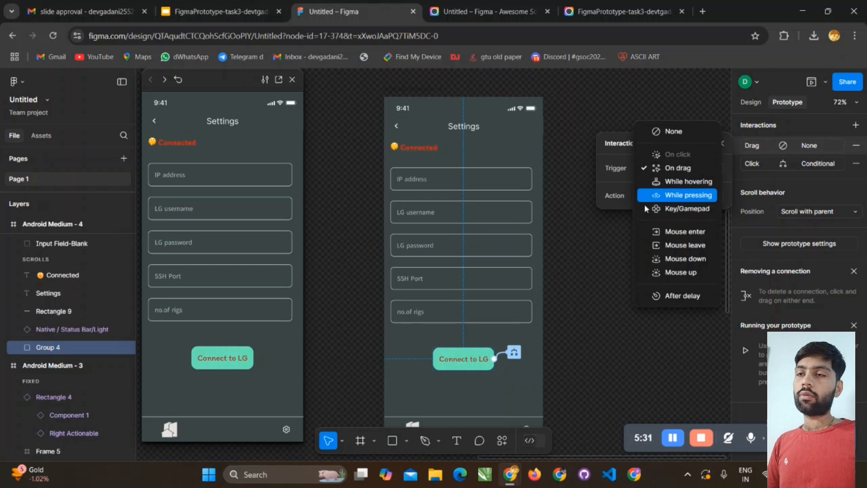
click(671, 259)
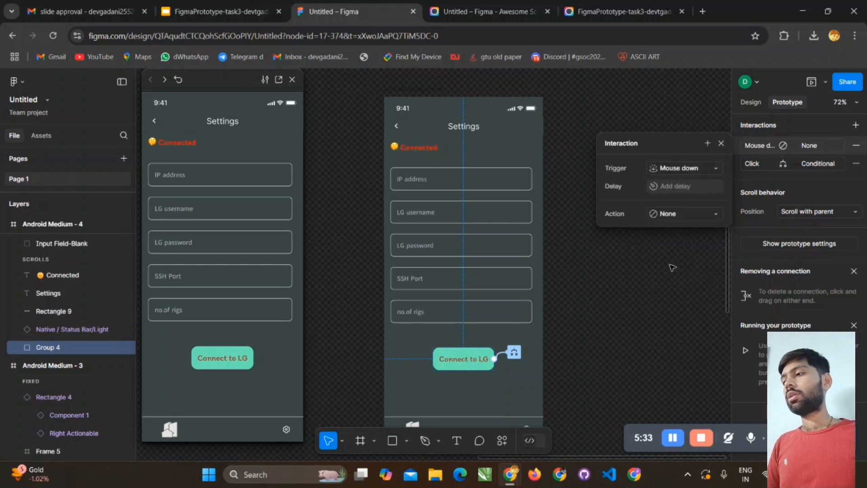
- Set the Mouse down interaction's action to Set variable, with dis as the target and con as the value
click(681, 214)
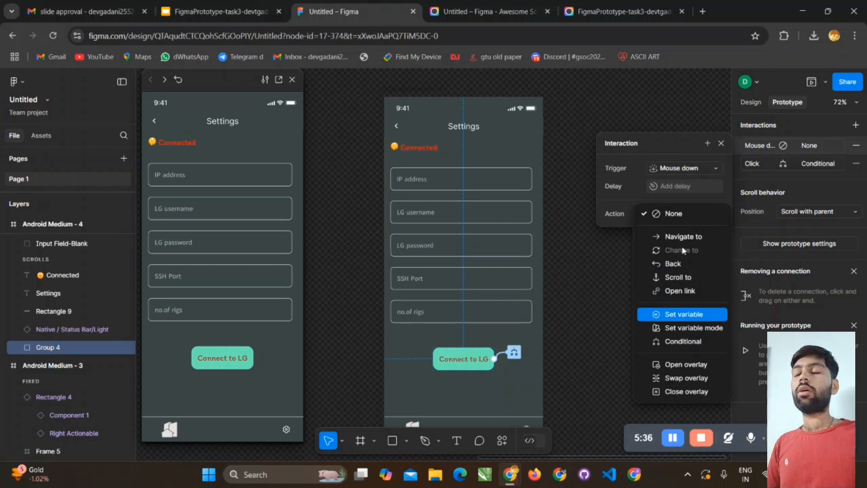
key(Return)
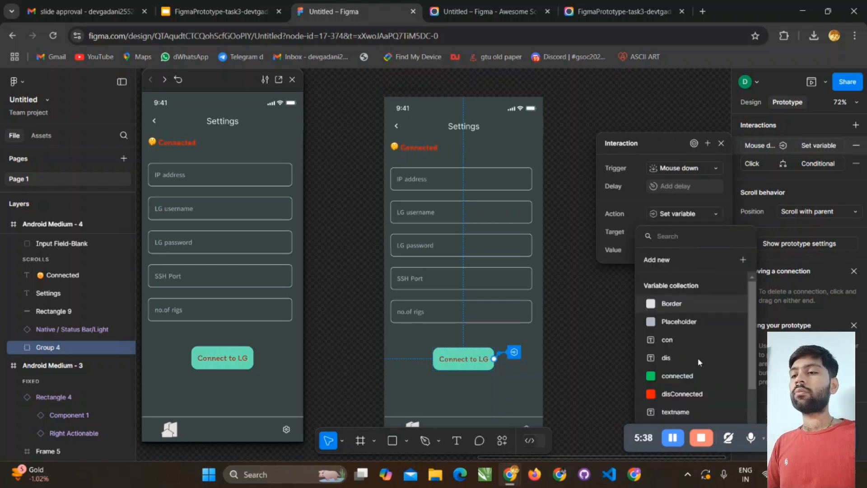
click(698, 358)
click(682, 250)
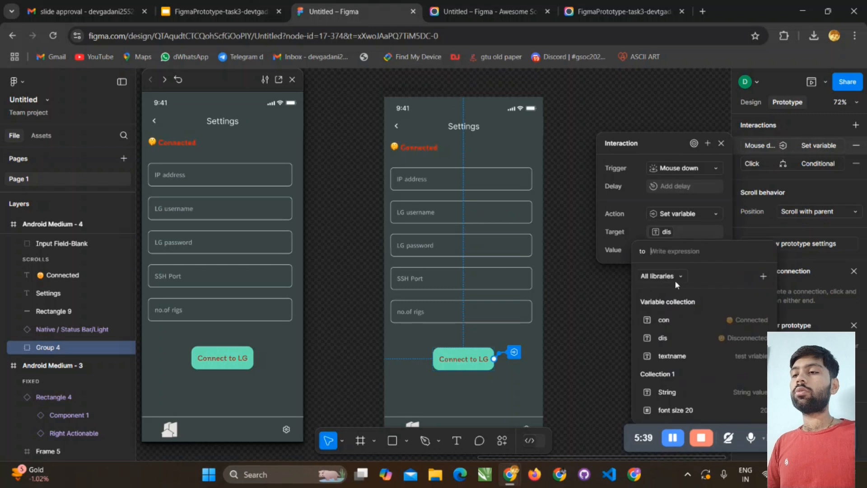
click(666, 319)
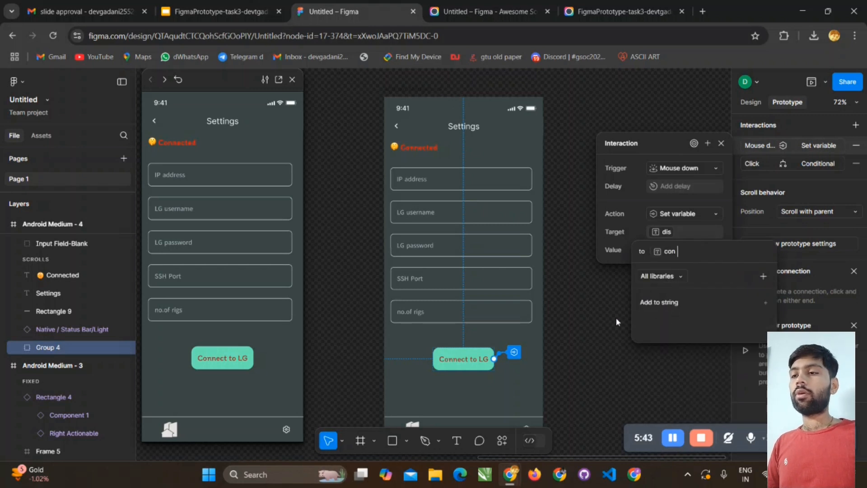
key(Return)
- Bind the status text content to the dis variable and test the Connect to LG button in the prototype preview
click(406, 147)
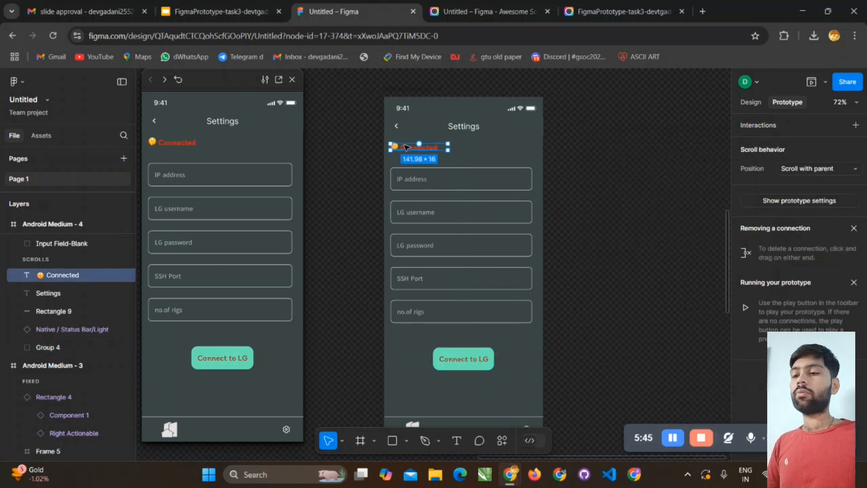
click(750, 102)
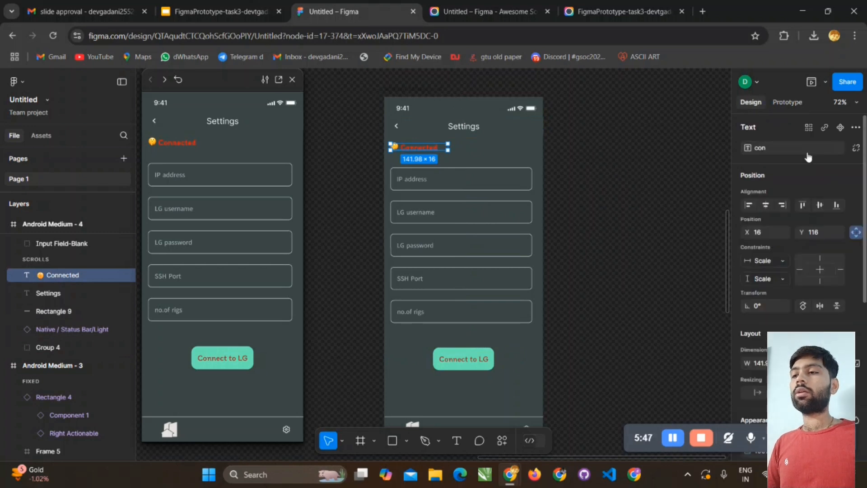
click(800, 147)
click(790, 254)
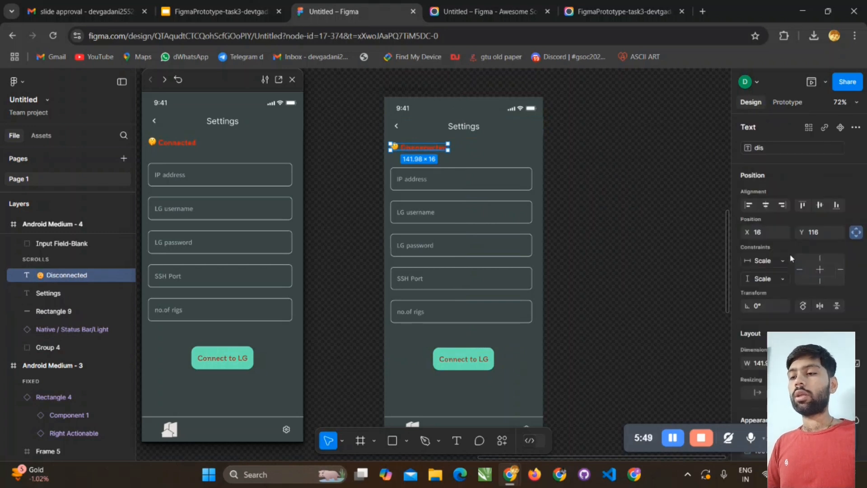
click(661, 257)
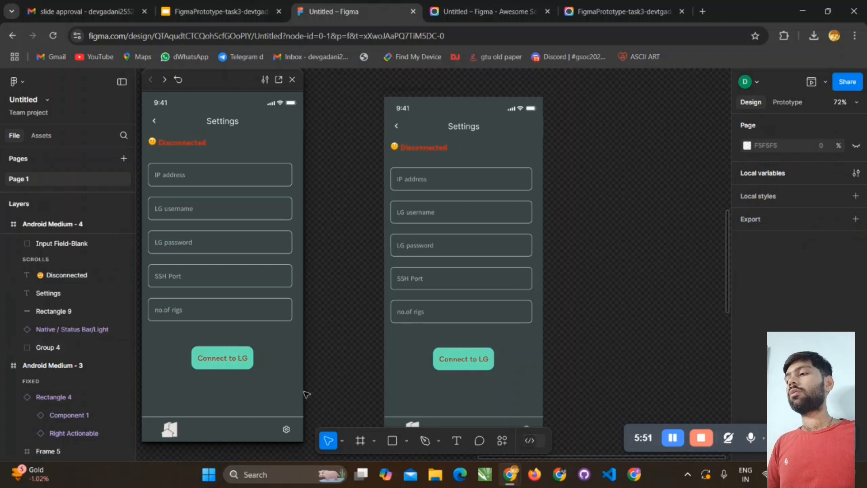
click(233, 363)
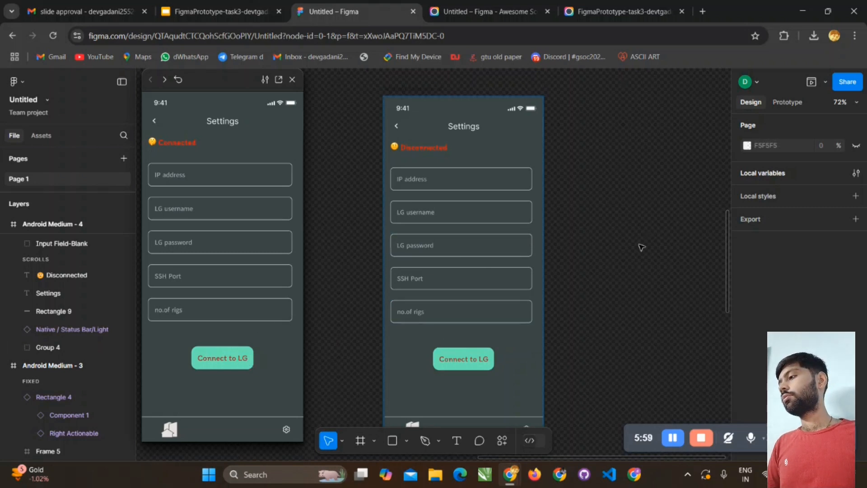
click(787, 102)
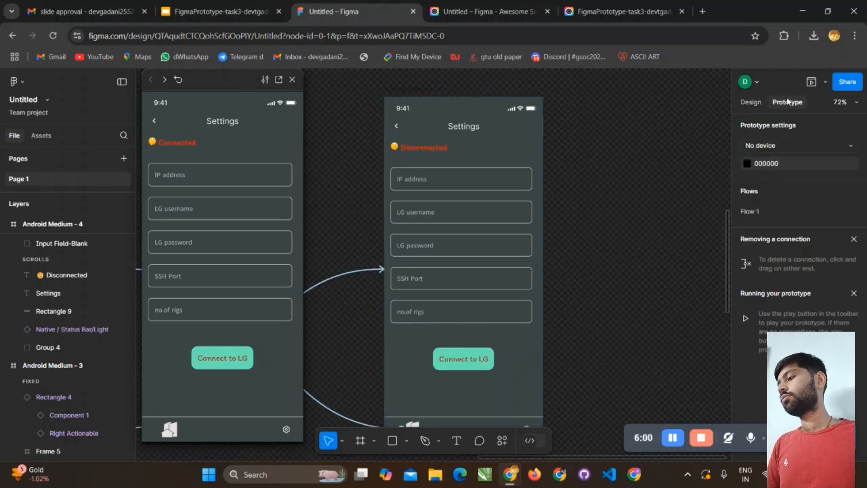
click(752, 109)
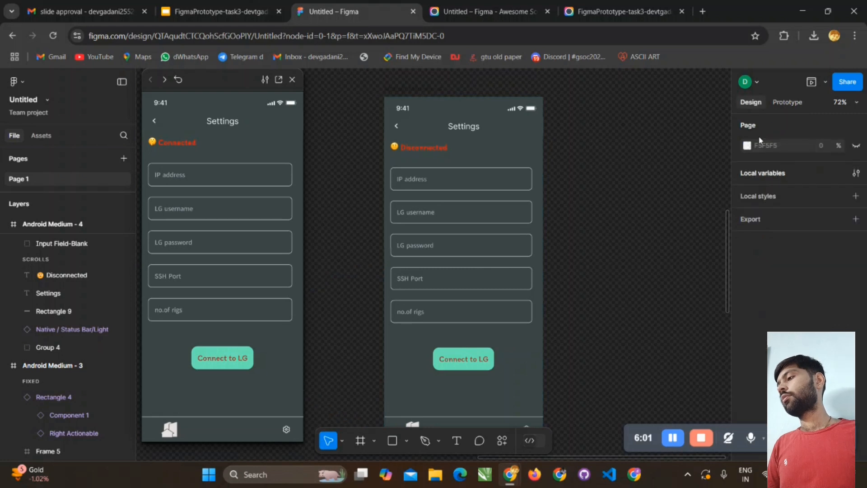
click(431, 157)
click(461, 355)
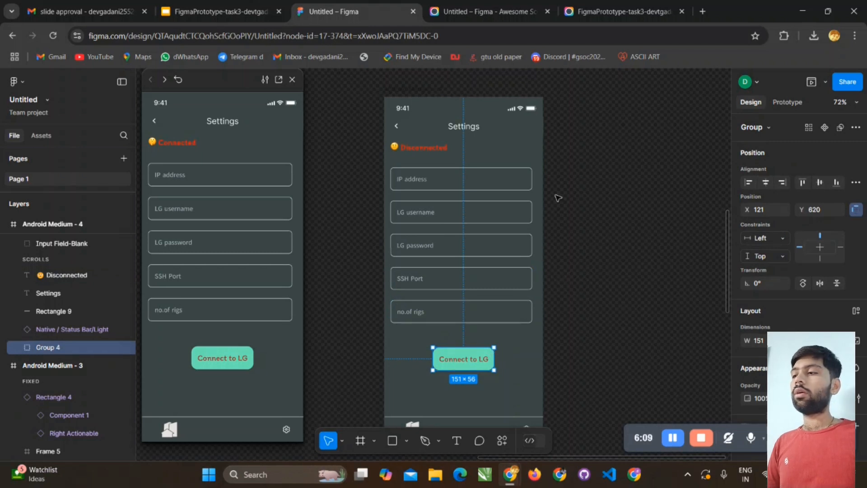
click(671, 437)
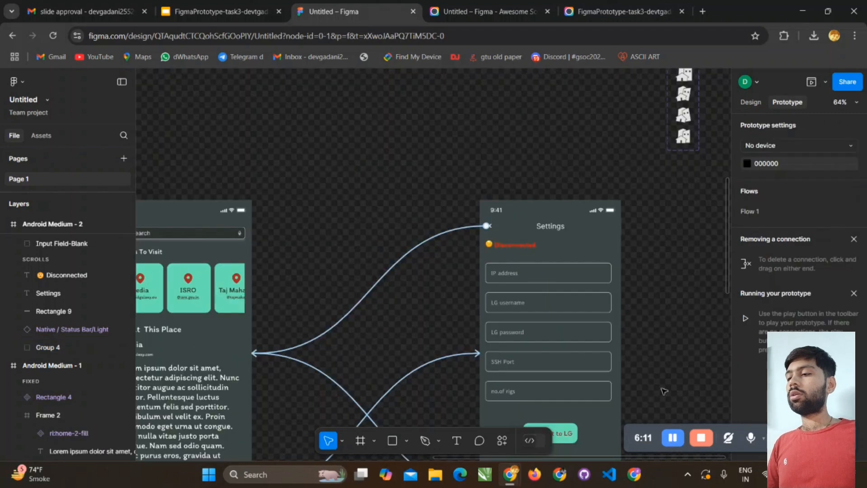
- Review the Connect to LG button's on-click Conditional interaction and its Mouse down Set variable interaction
scroll(664, 158, down, 3)
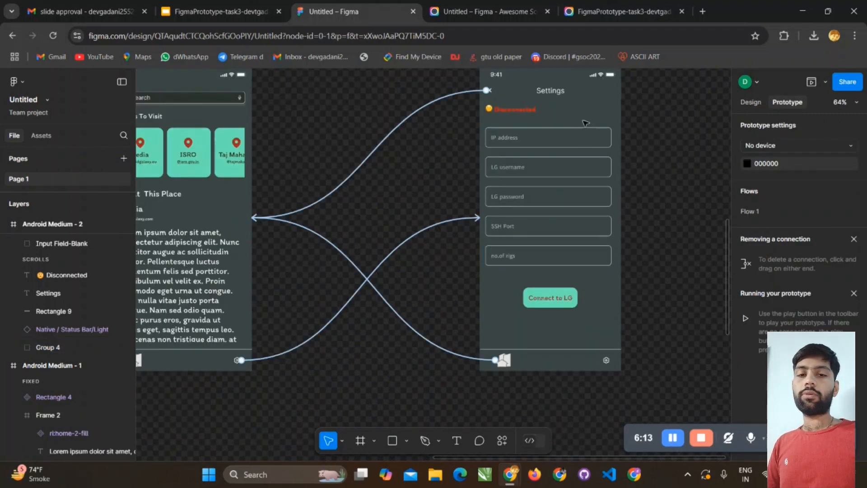
scroll(648, 170, up, 3)
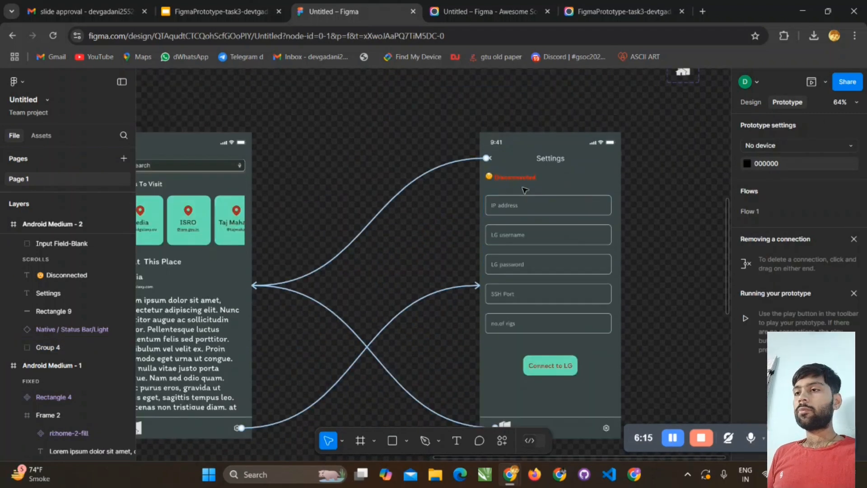
click(512, 177)
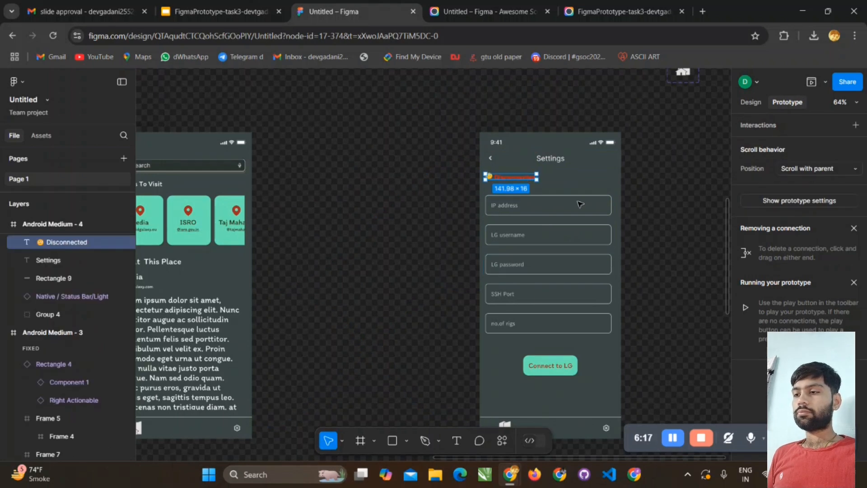
click(578, 368)
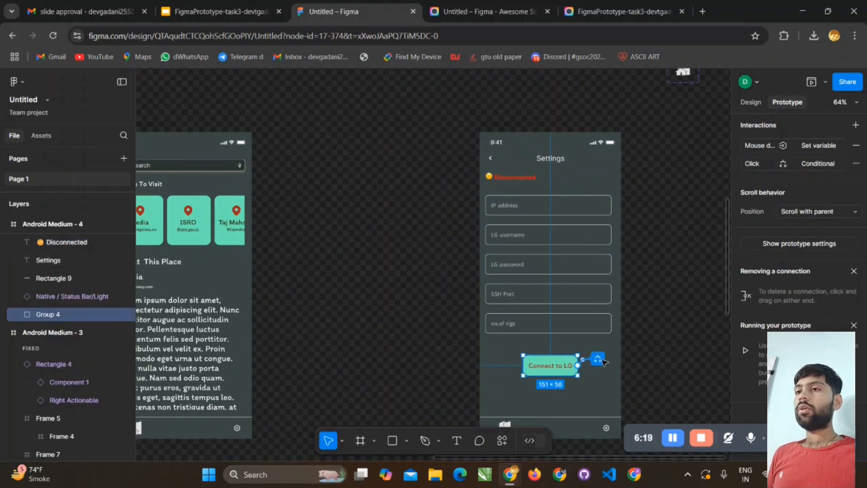
click(754, 163)
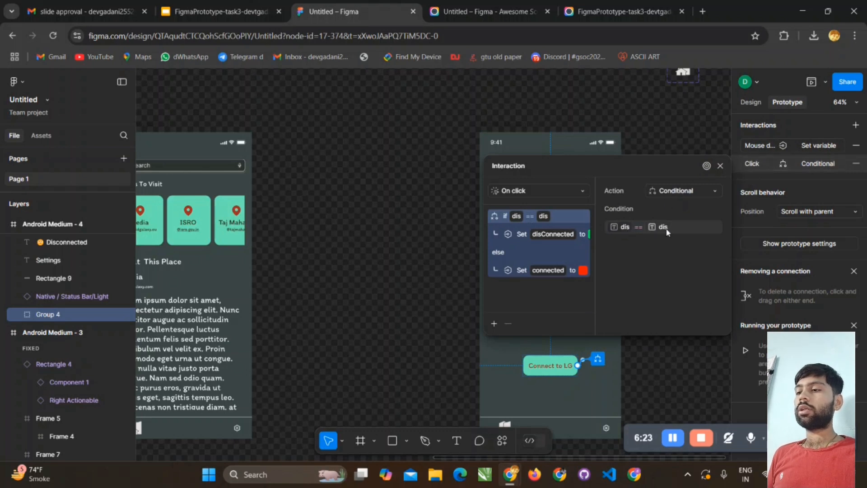
drag(615, 166, 323, 136)
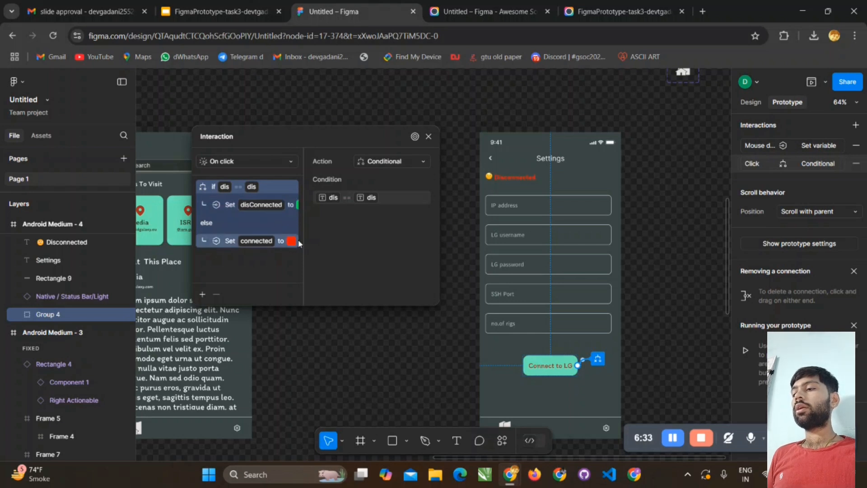
click(428, 137)
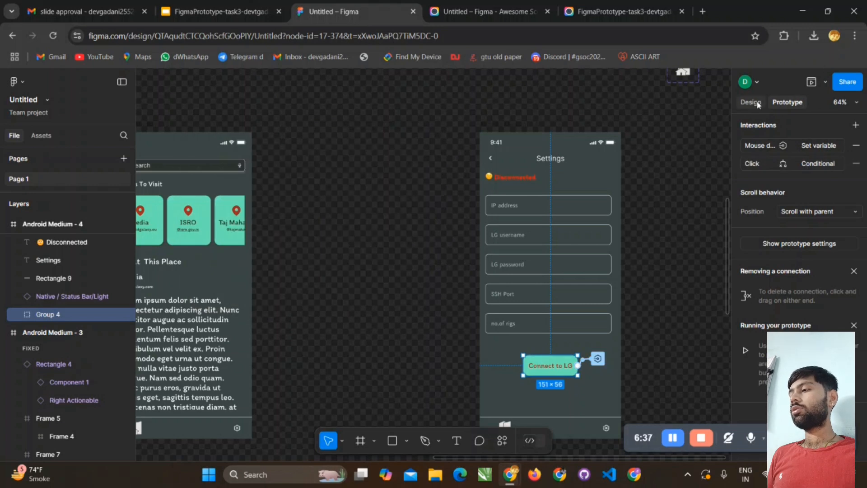
click(767, 148)
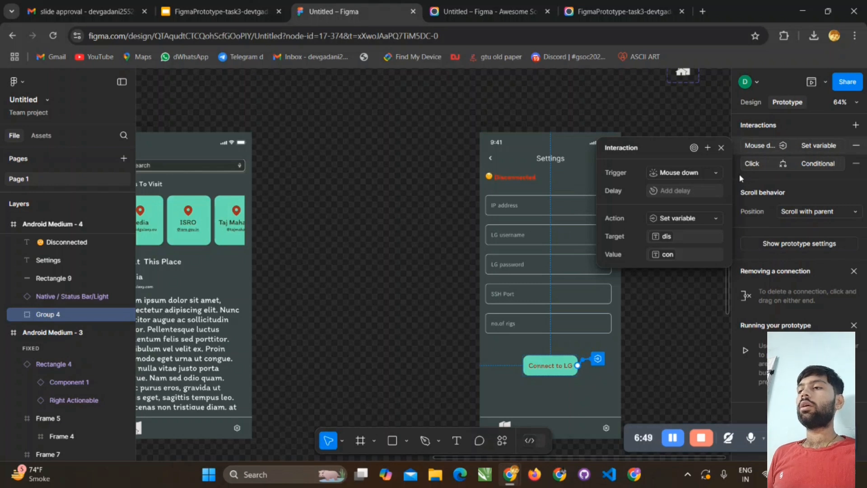
- Open the prototype preview and test the horizontal scrolling of the Places To Visit cards and the search bar on the home screen
click(611, 106)
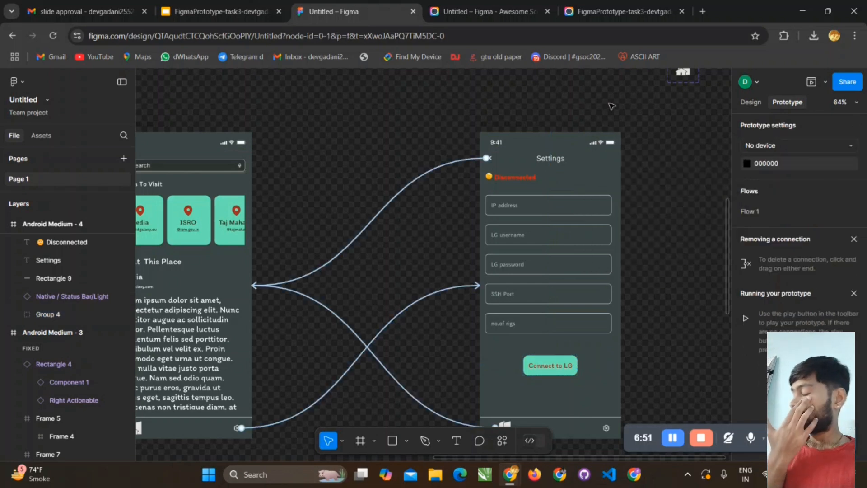
click(811, 82)
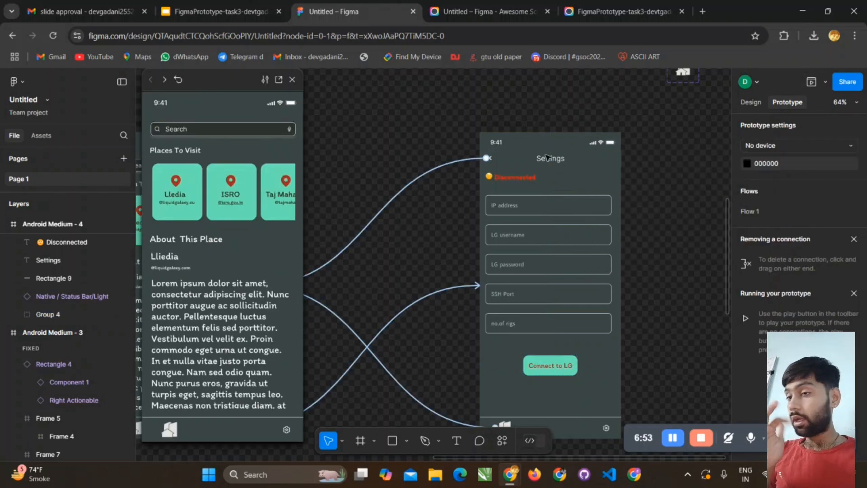
click(252, 201)
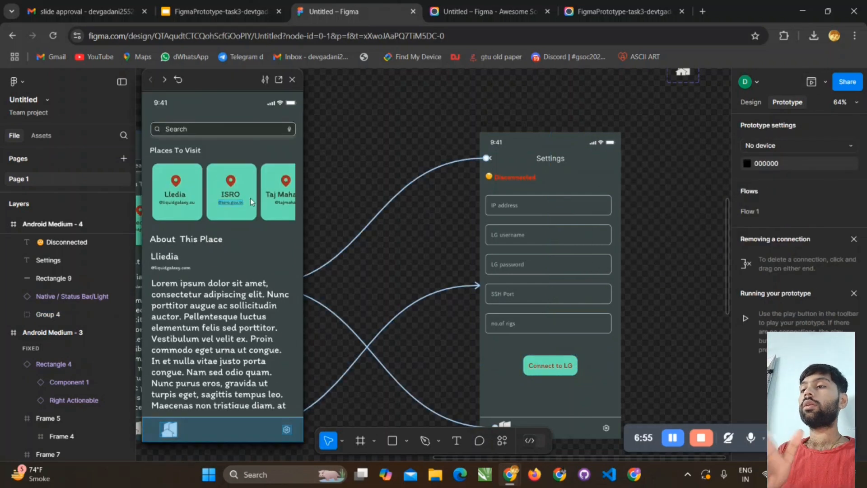
scroll(251, 201, right, 5)
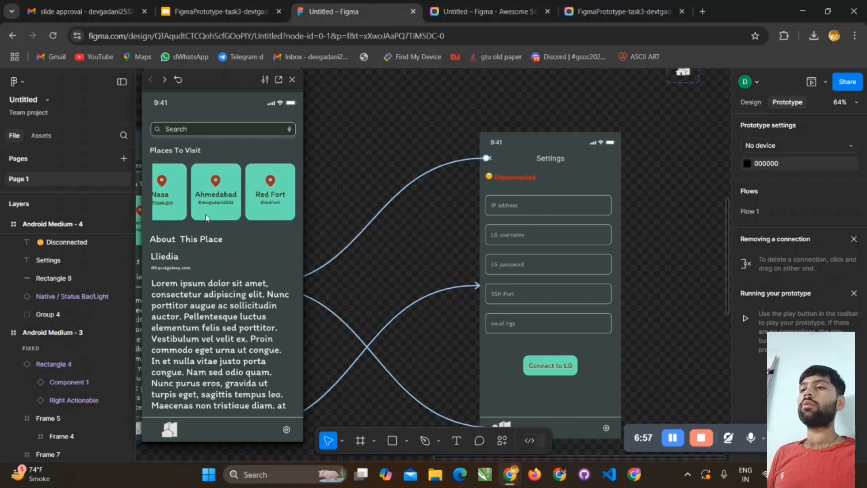
drag(209, 210, 277, 218)
click(246, 128)
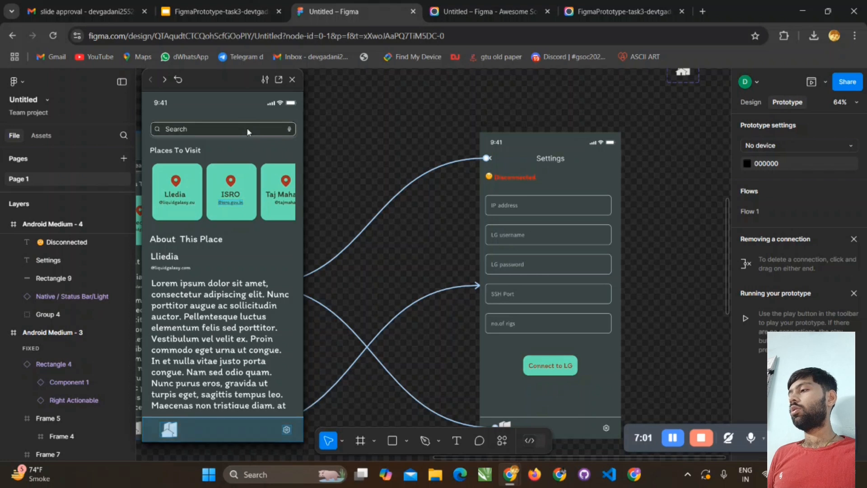
click(219, 134)
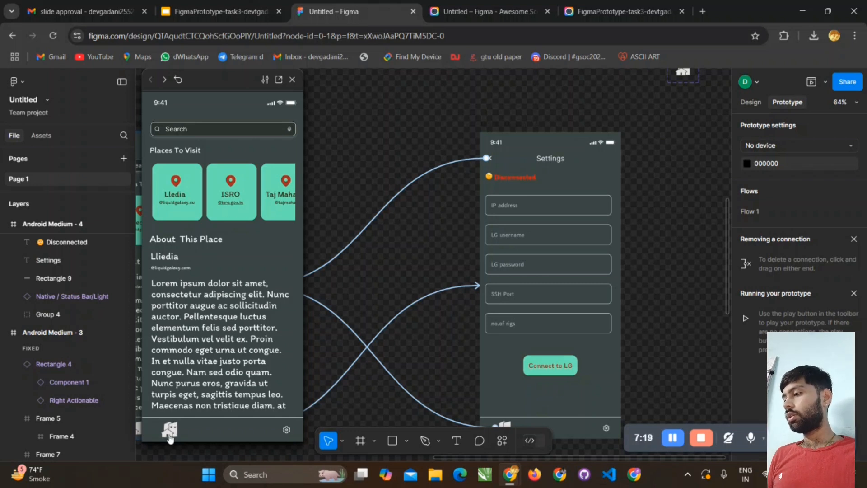
- Test the Connect to LG button on the preview's Settings screen, and check the connection status after navigating home and back to Settings
click(285, 432)
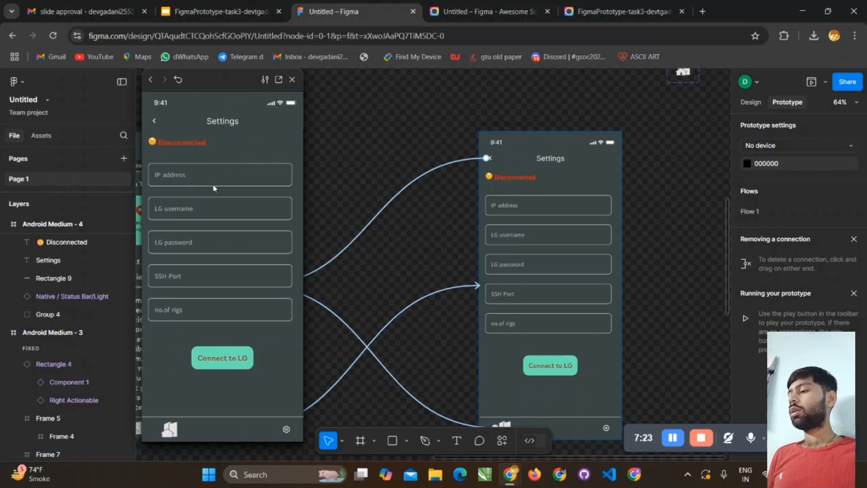
click(206, 174)
click(197, 171)
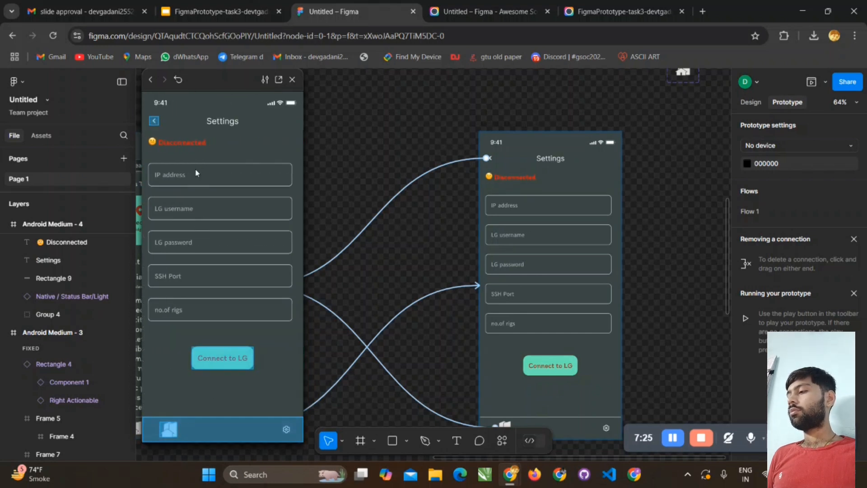
click(234, 358)
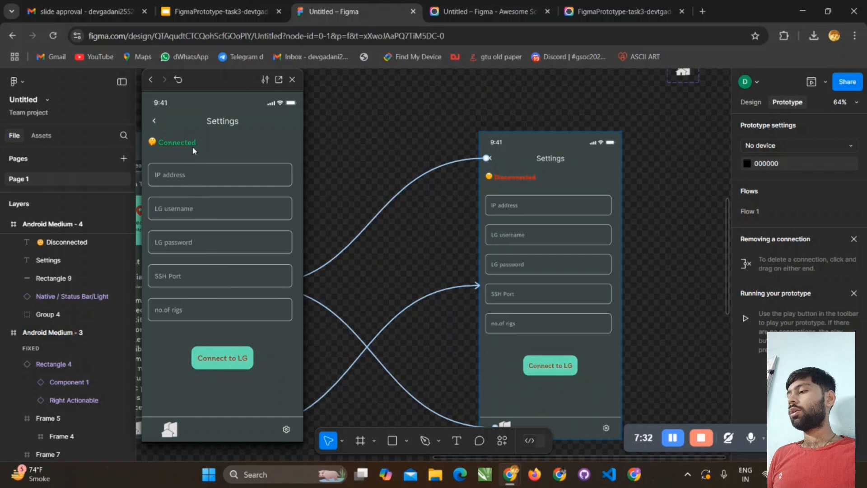
click(153, 124)
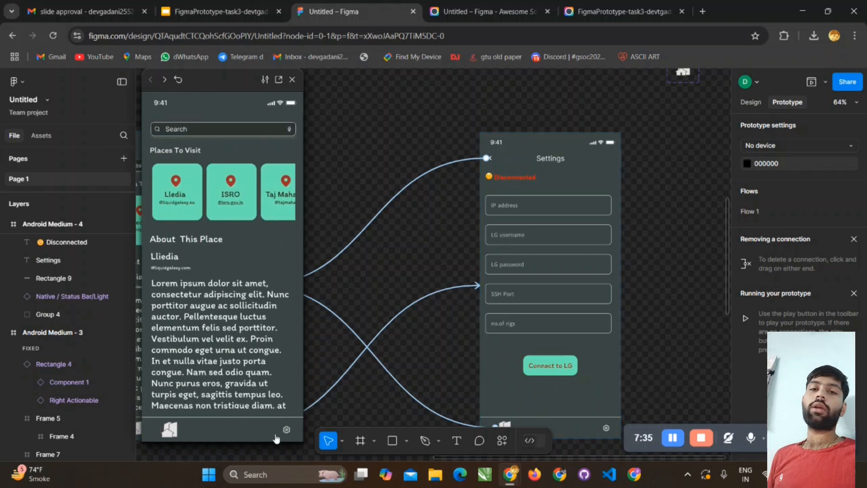
click(287, 430)
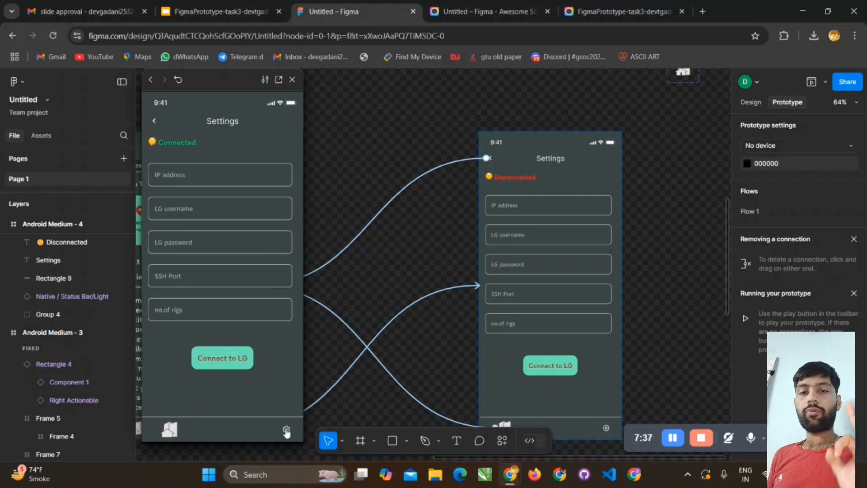
click(154, 122)
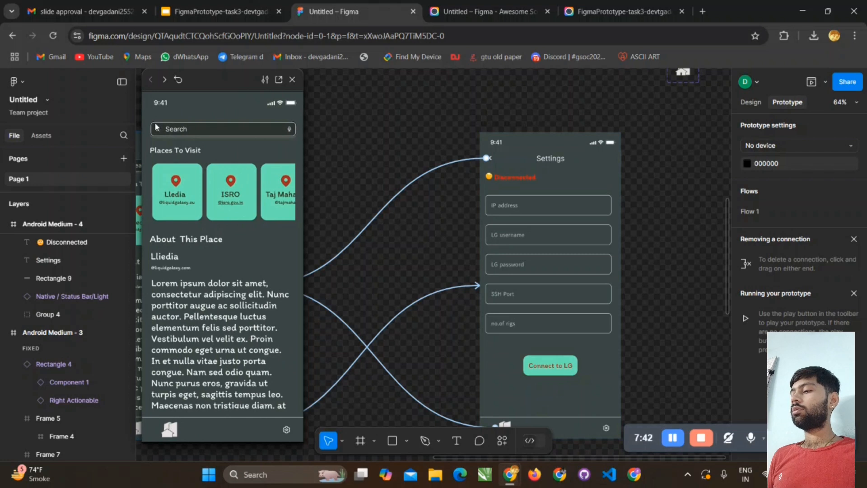